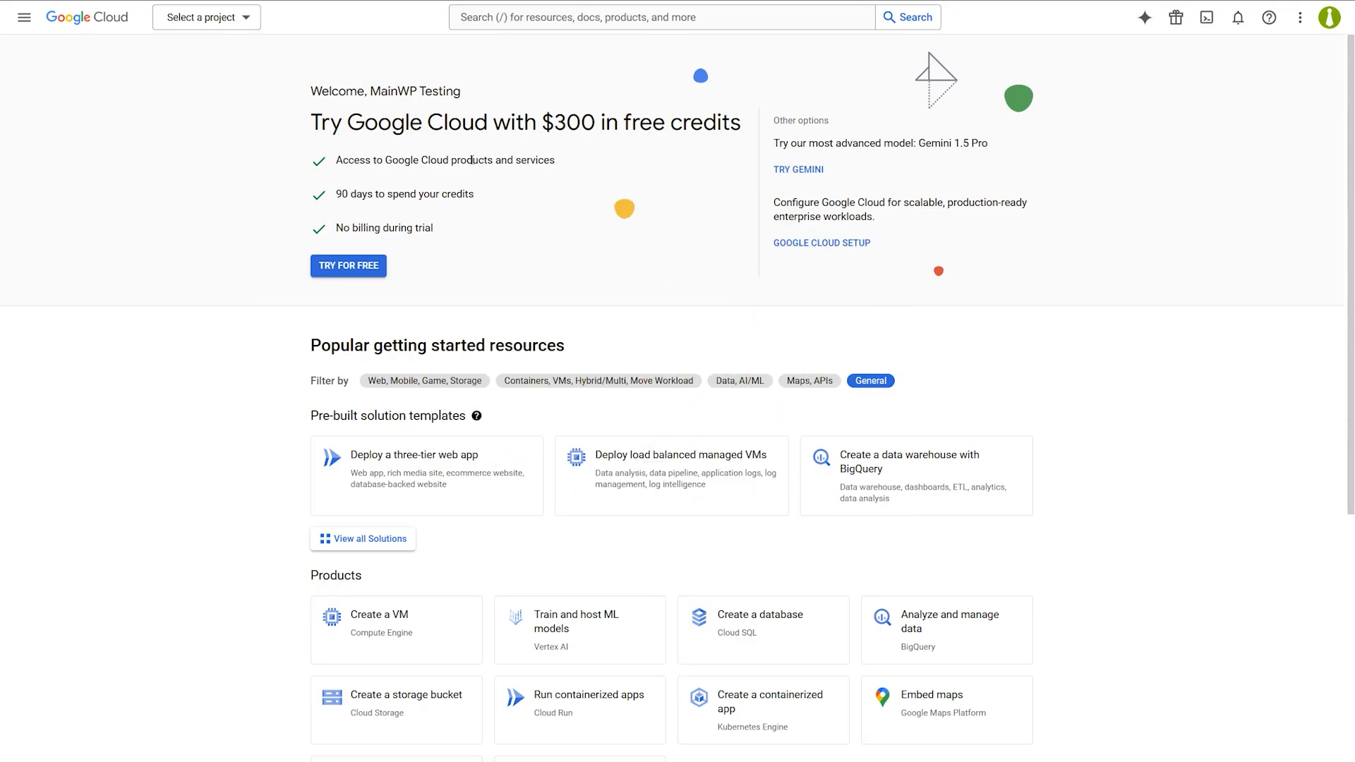
# Create a new Google Cloud project named 'MainWP GA' and switch to it.
pyautogui.click(246, 18)
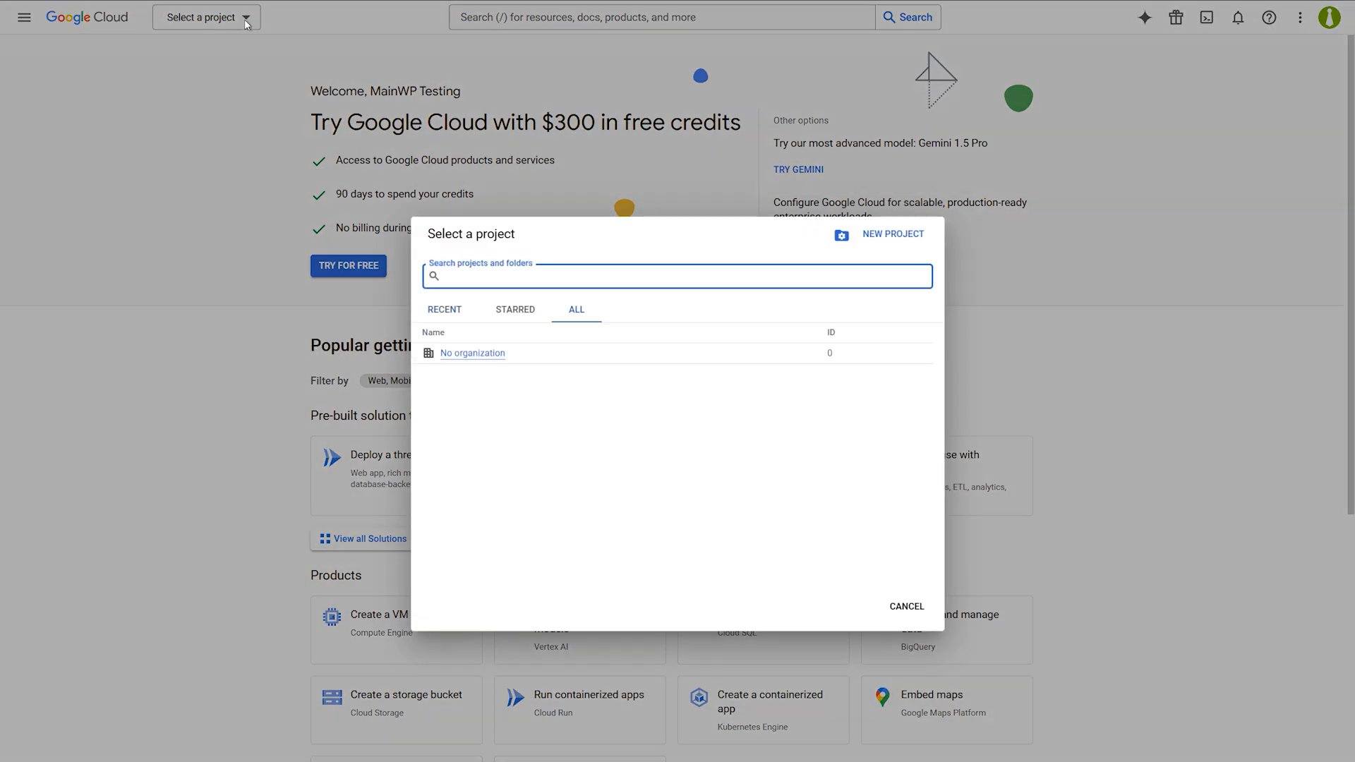
pyautogui.click(894, 235)
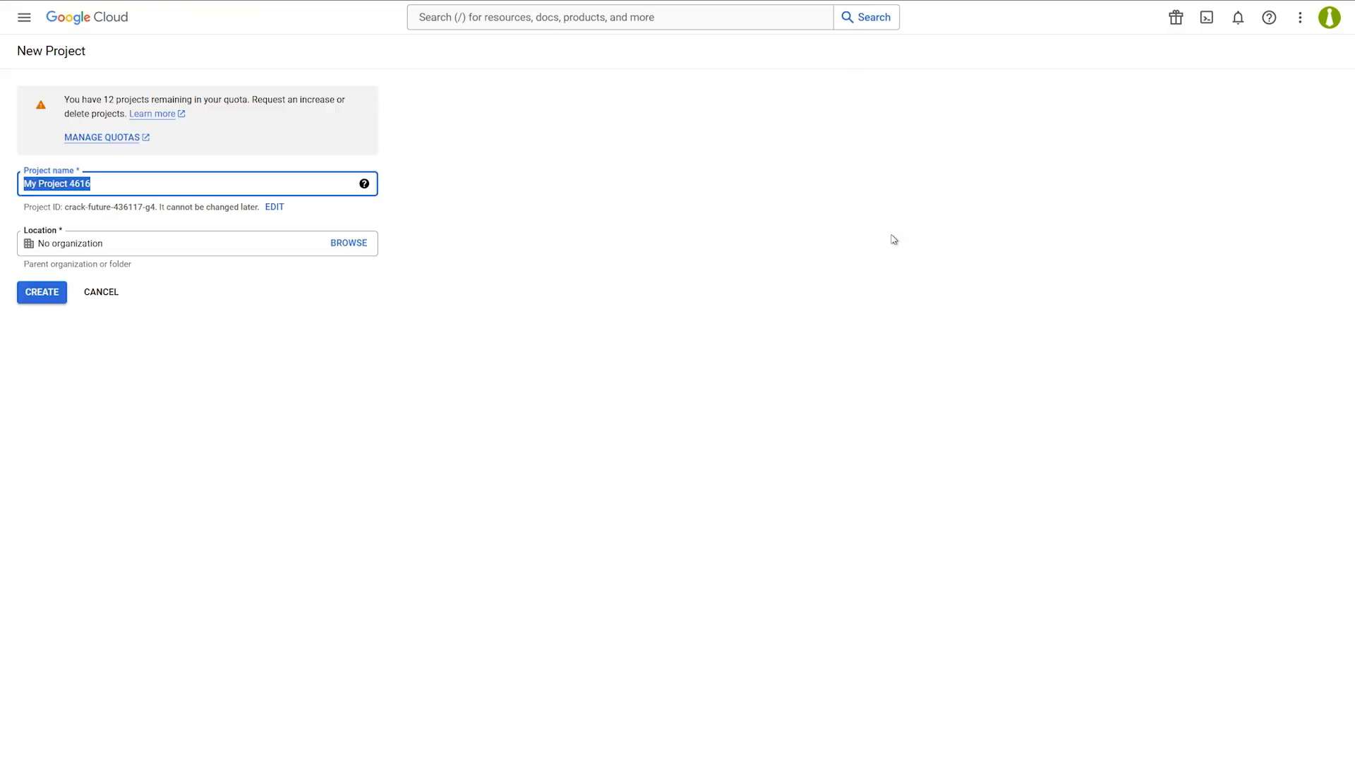
pyautogui.write('MainWP GA')
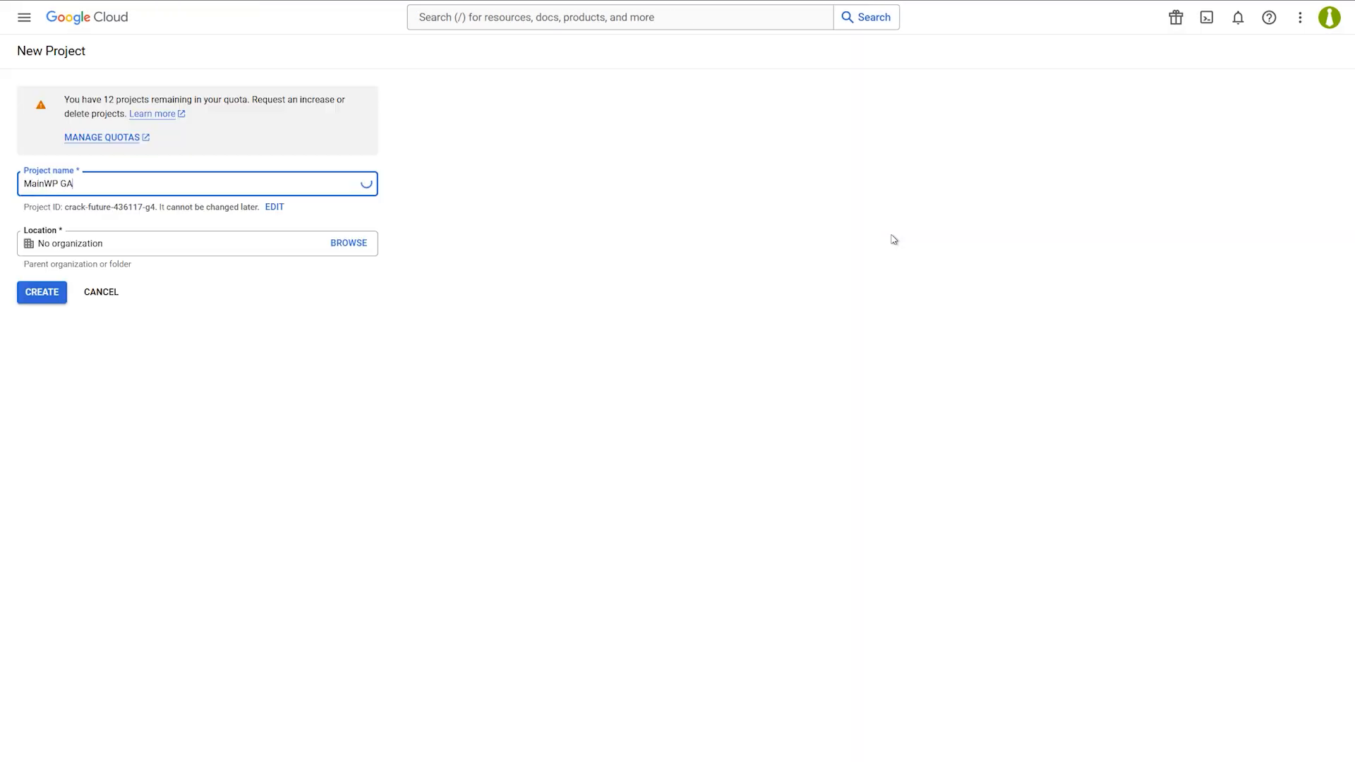
pyautogui.click(51, 297)
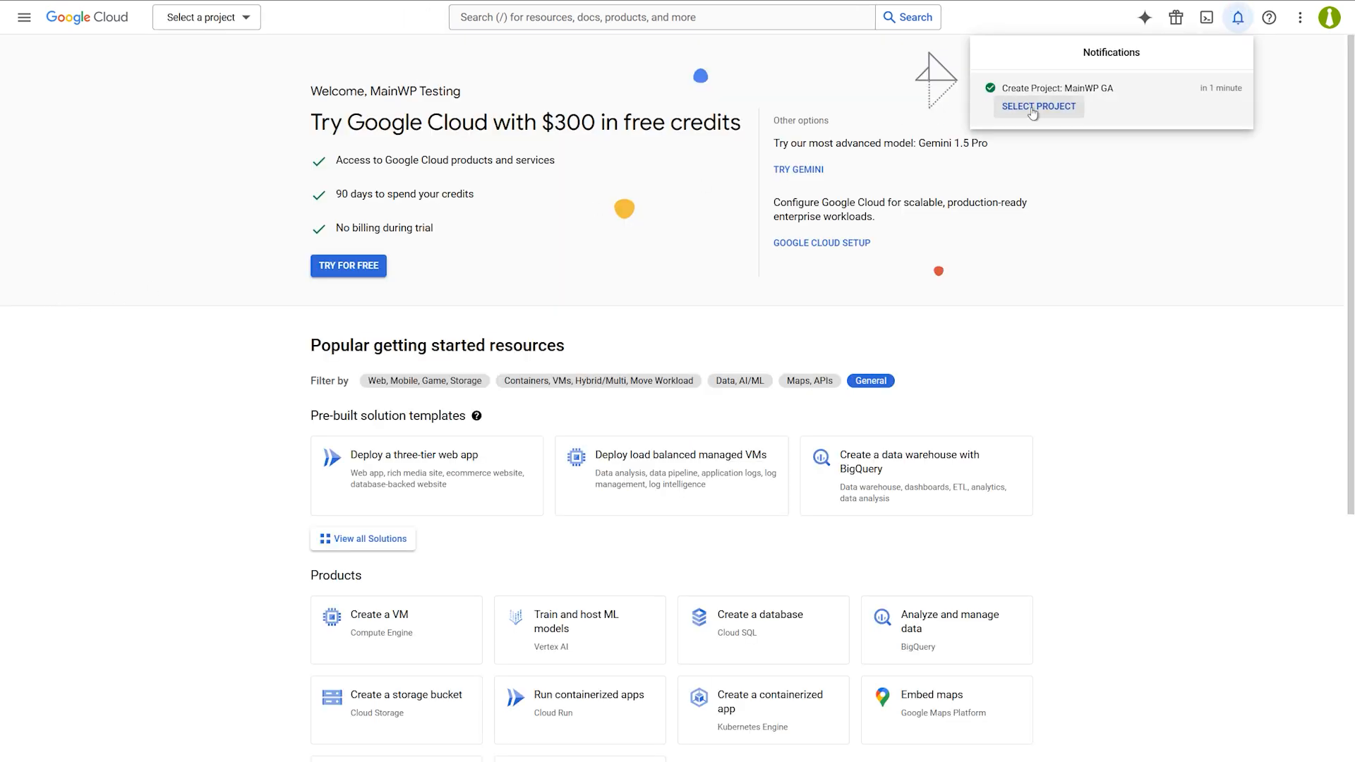
pyautogui.click(1033, 107)
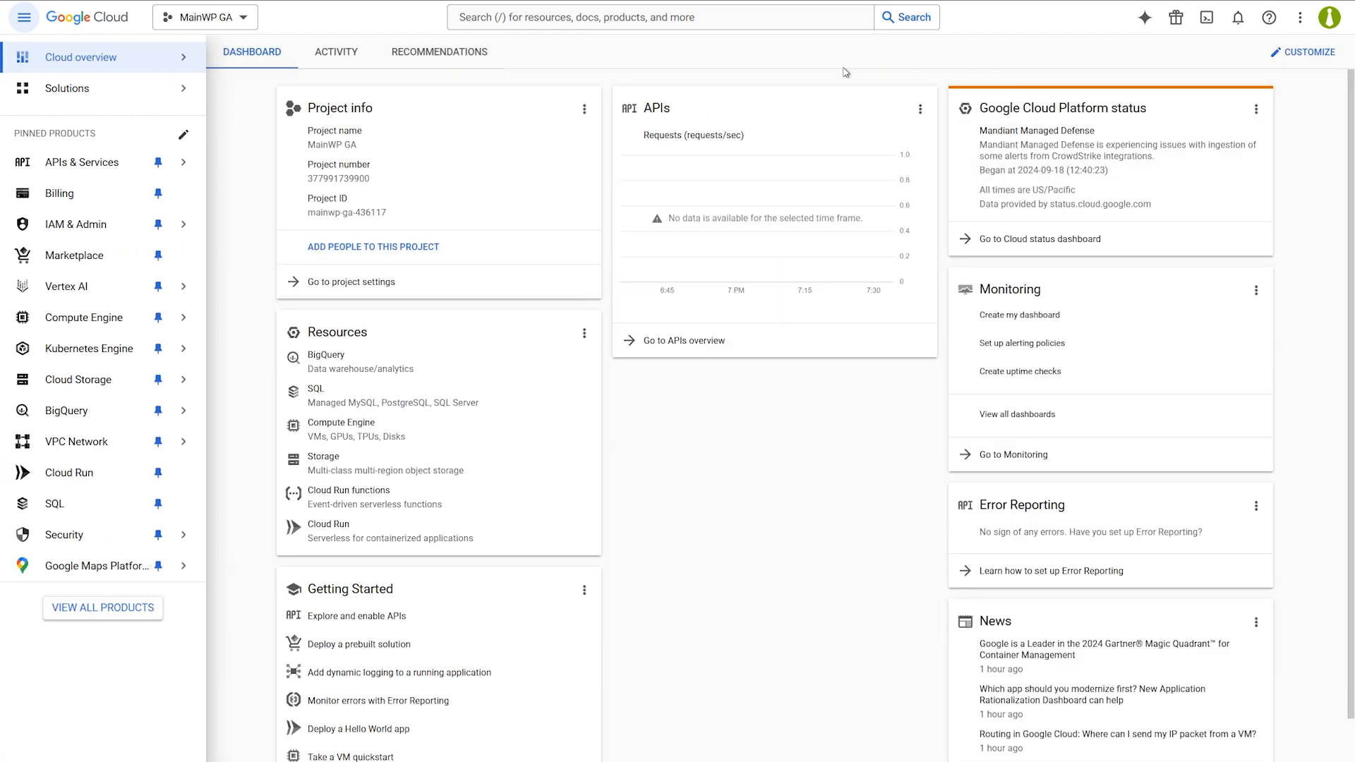
# Search the API library for 'google analytics' and enable the Google Analytics Admin API.
pyautogui.click(101, 164)
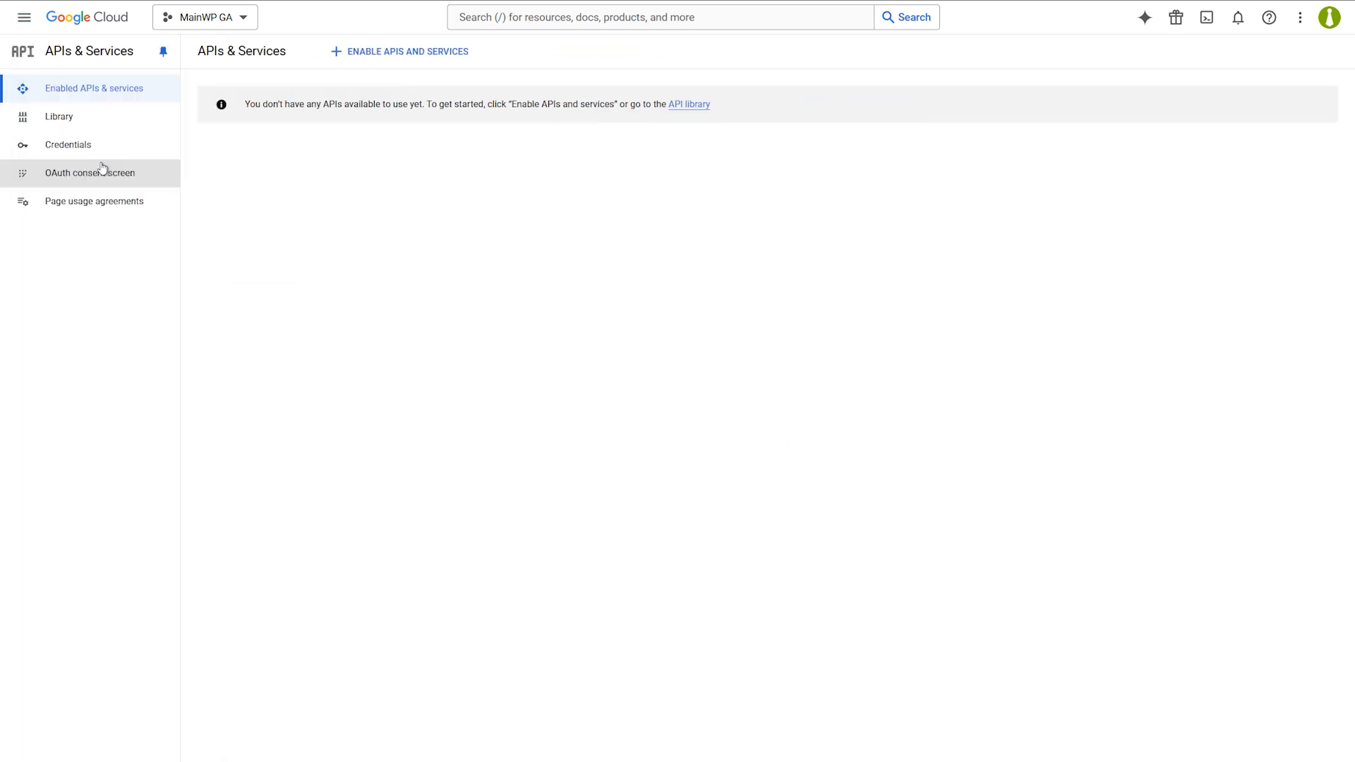
pyautogui.click(387, 55)
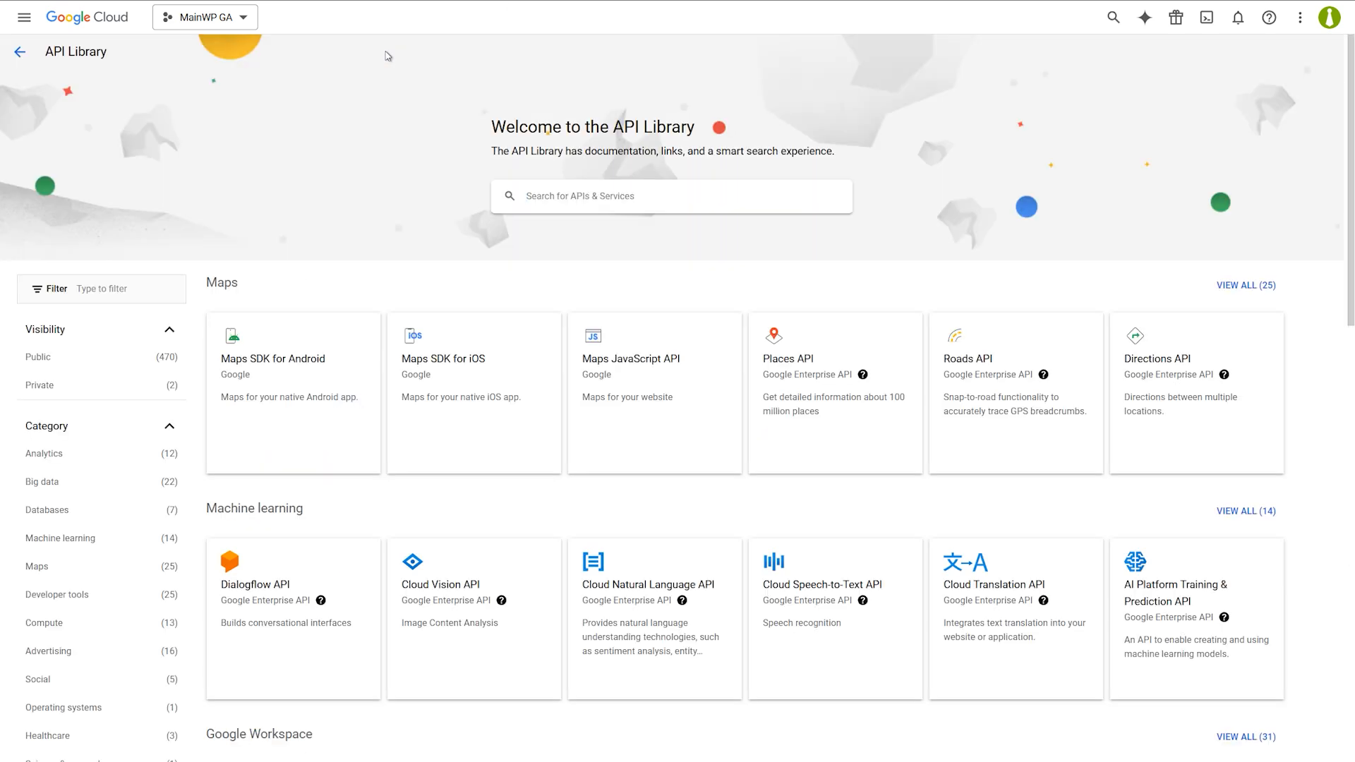
pyautogui.write('google anal')
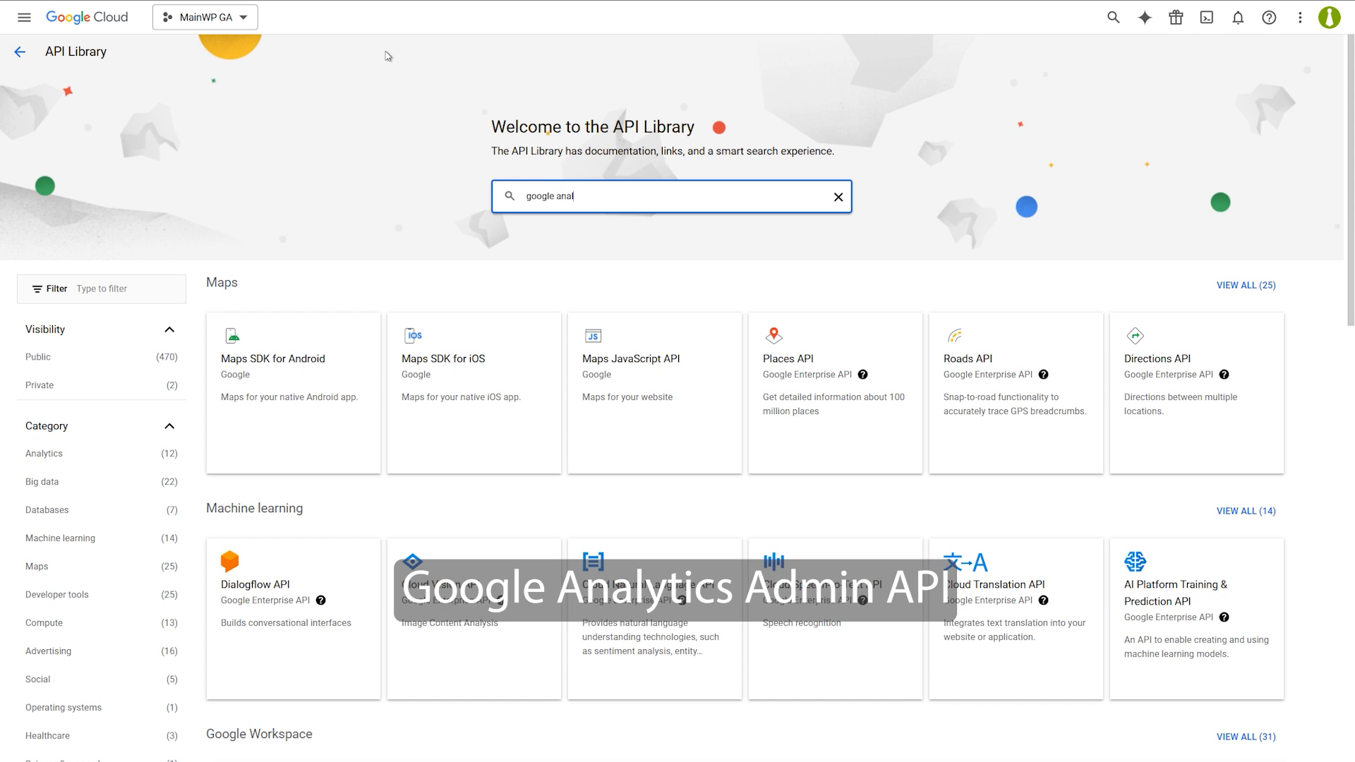
pyautogui.write('ytics')
pyautogui.press('Return')
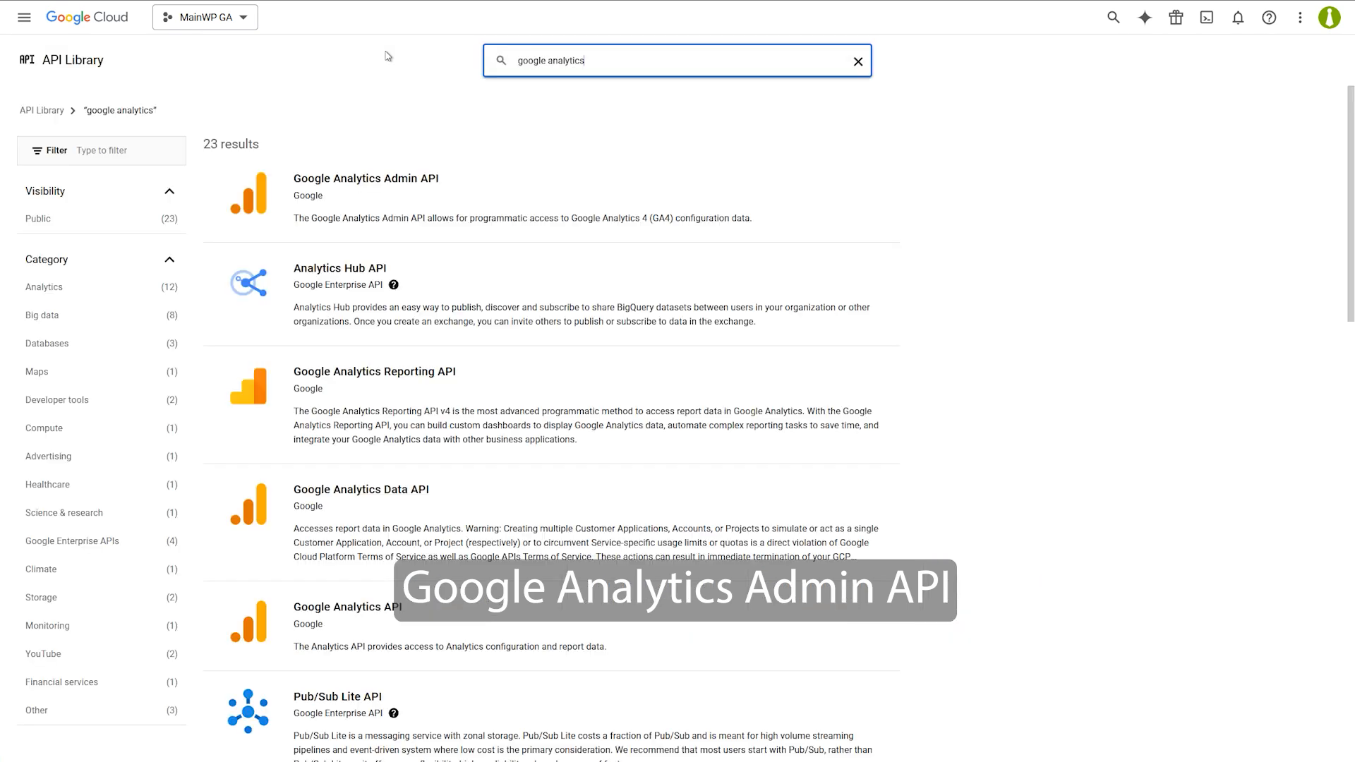
pyautogui.click(402, 196)
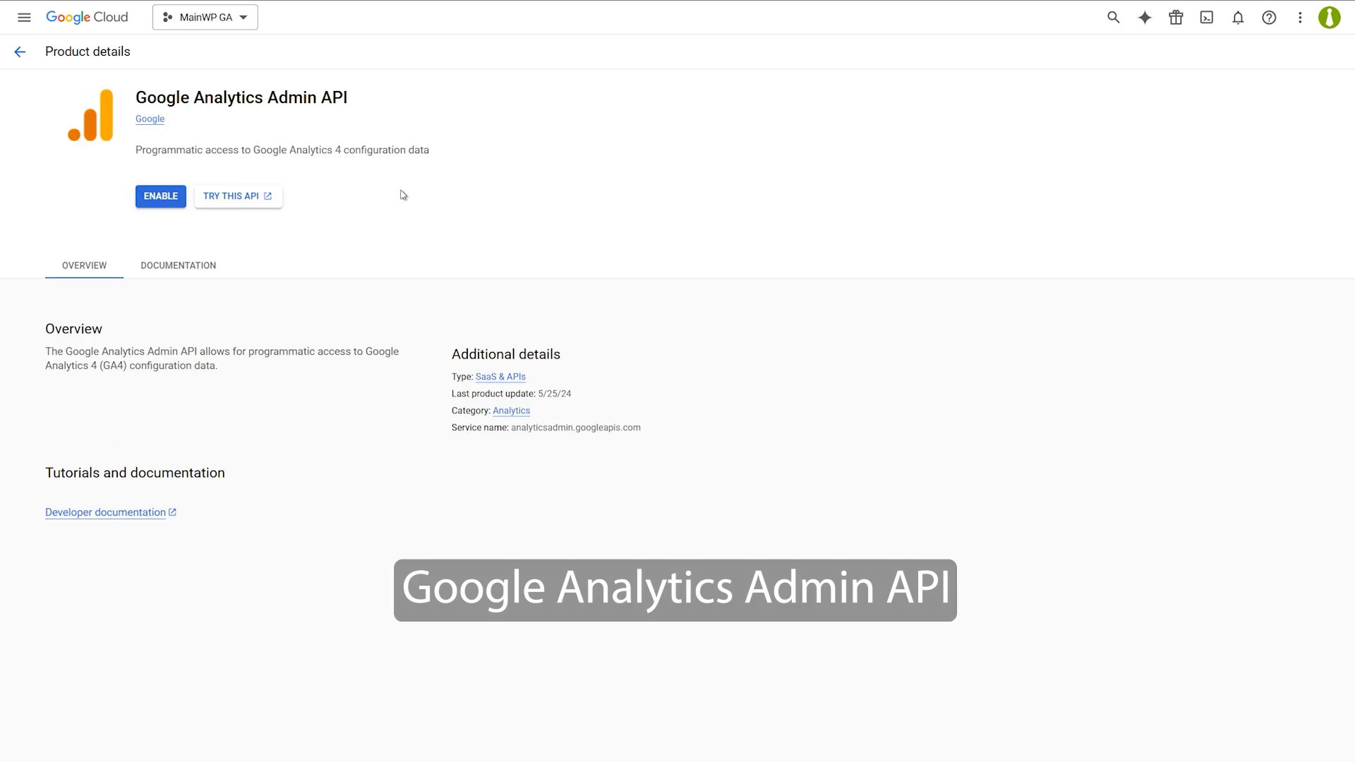
pyautogui.click(161, 195)
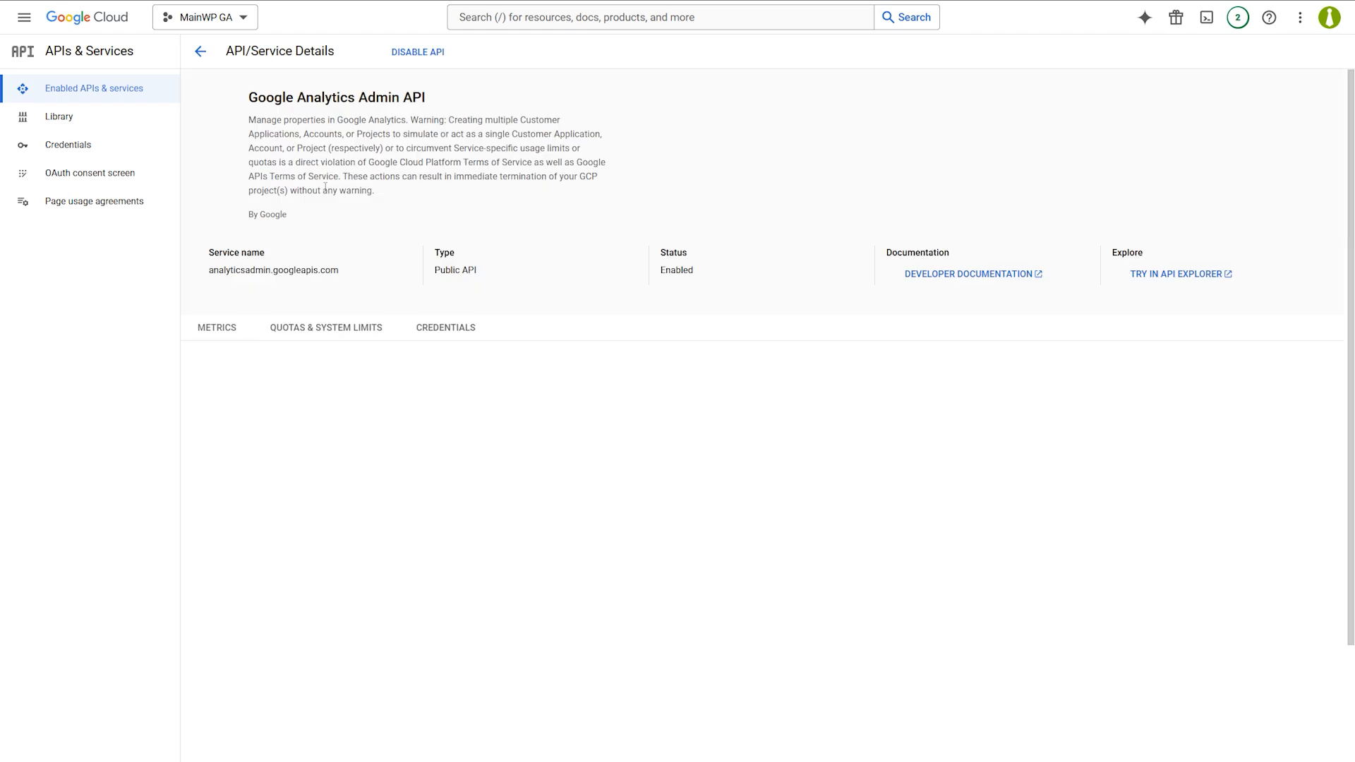
pyautogui.click(201, 51)
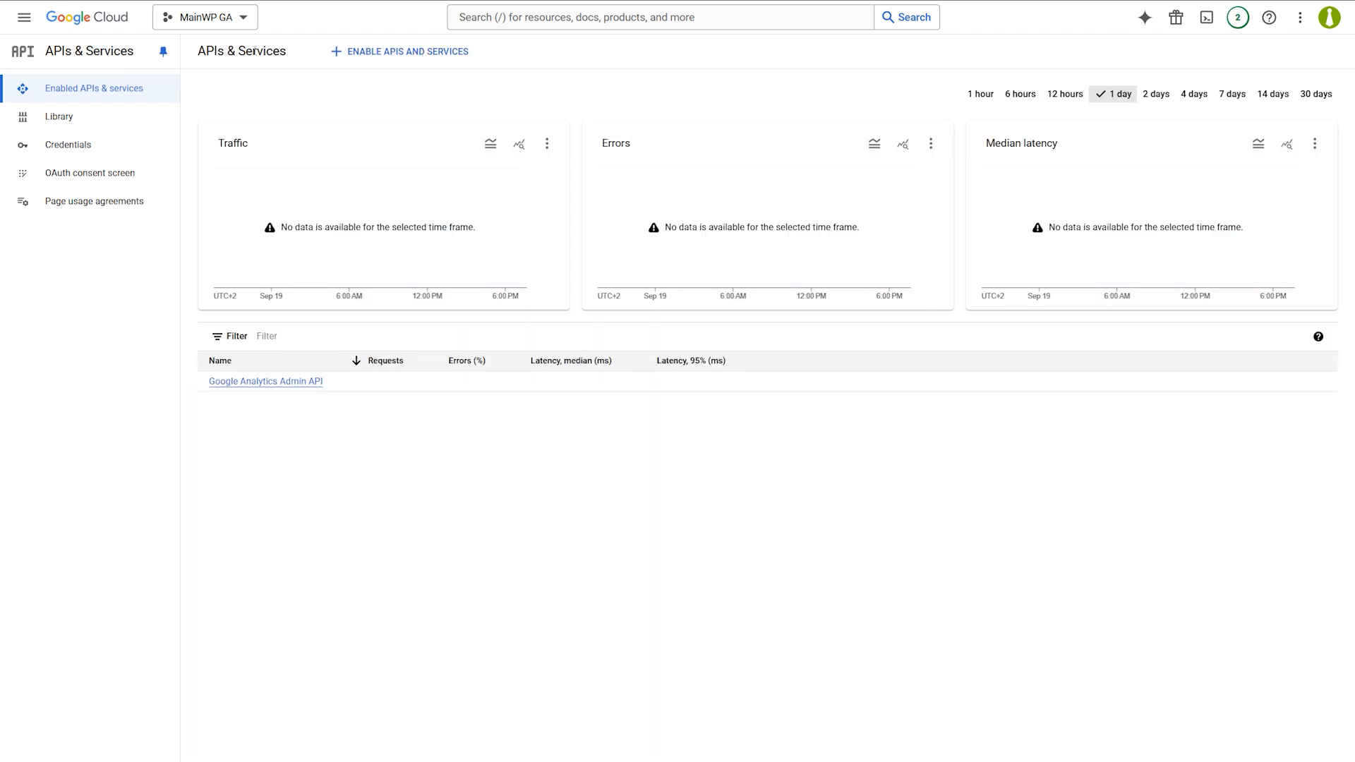
# Find the Google Analytics API in the library and enable it.
pyautogui.click(366, 51)
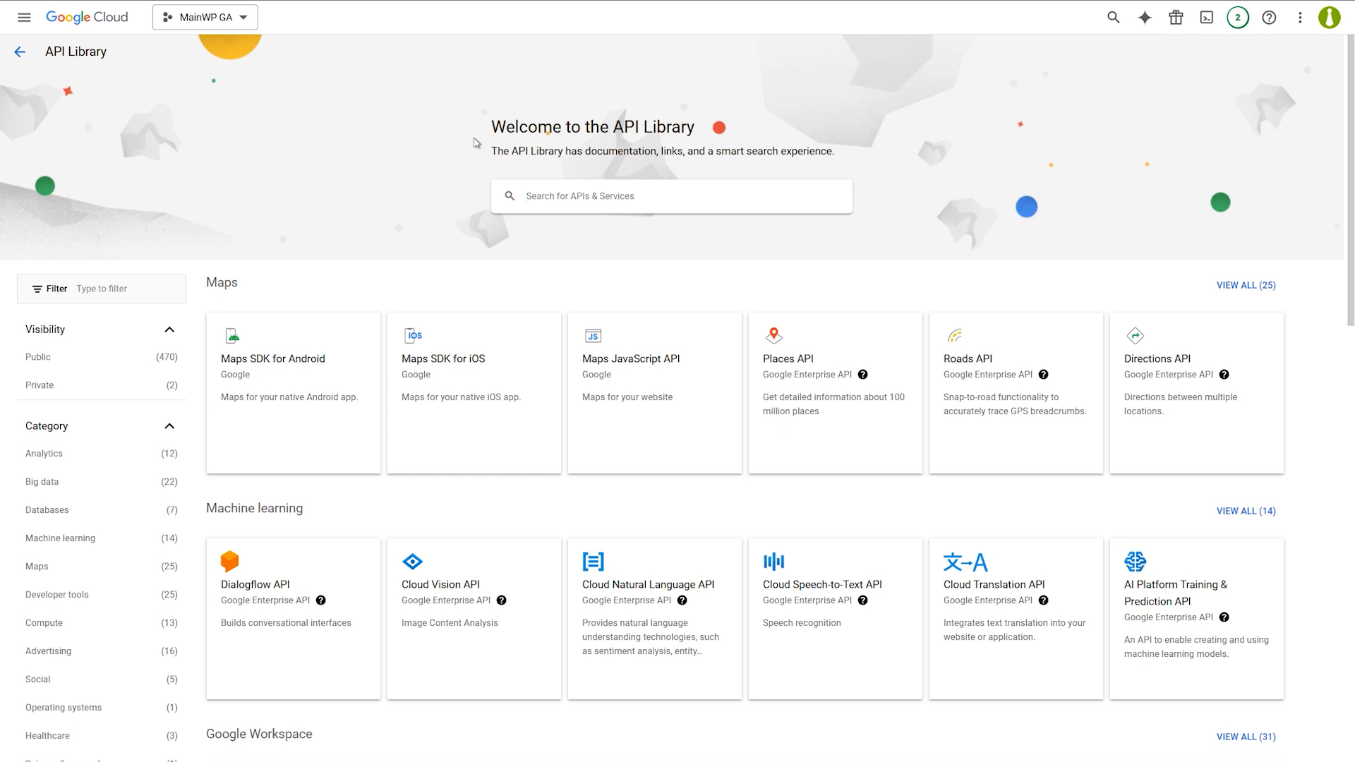
pyautogui.write('google analytics api')
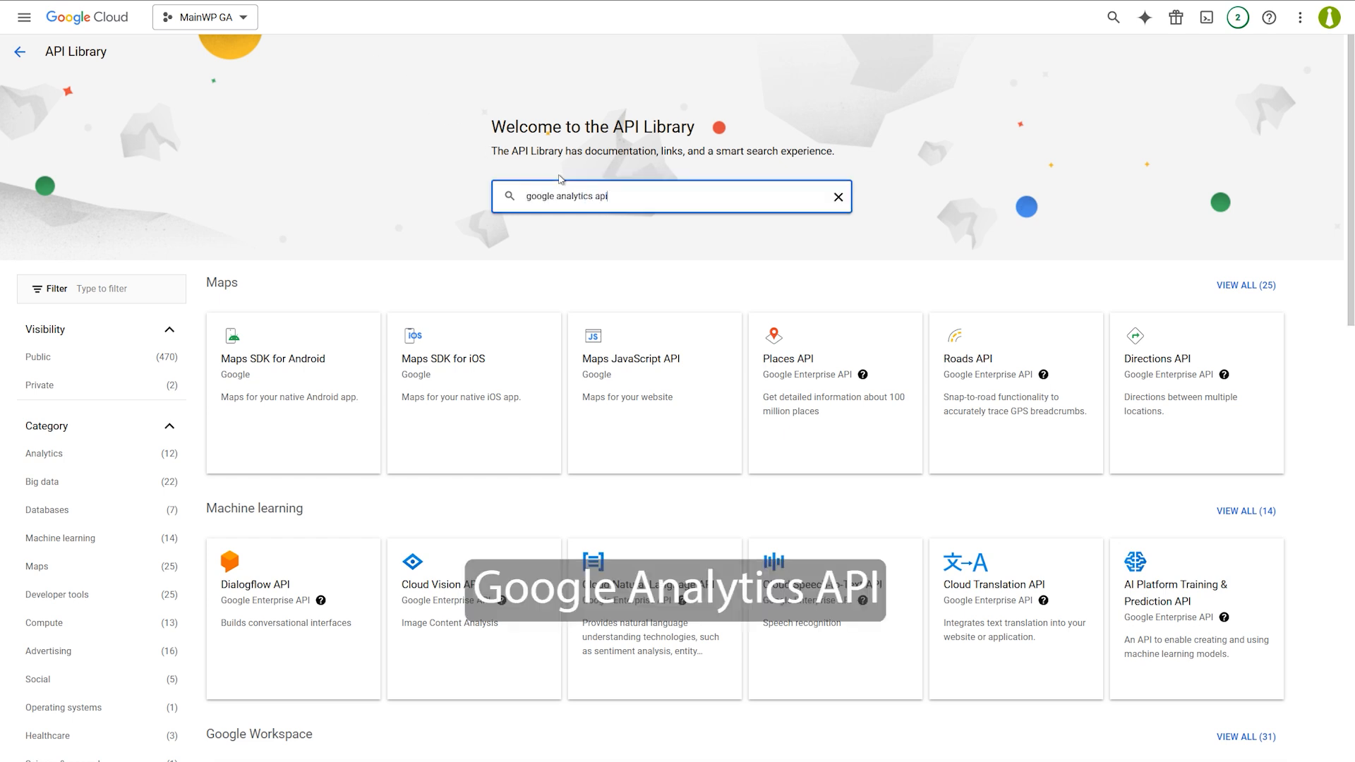
pyautogui.press('Return')
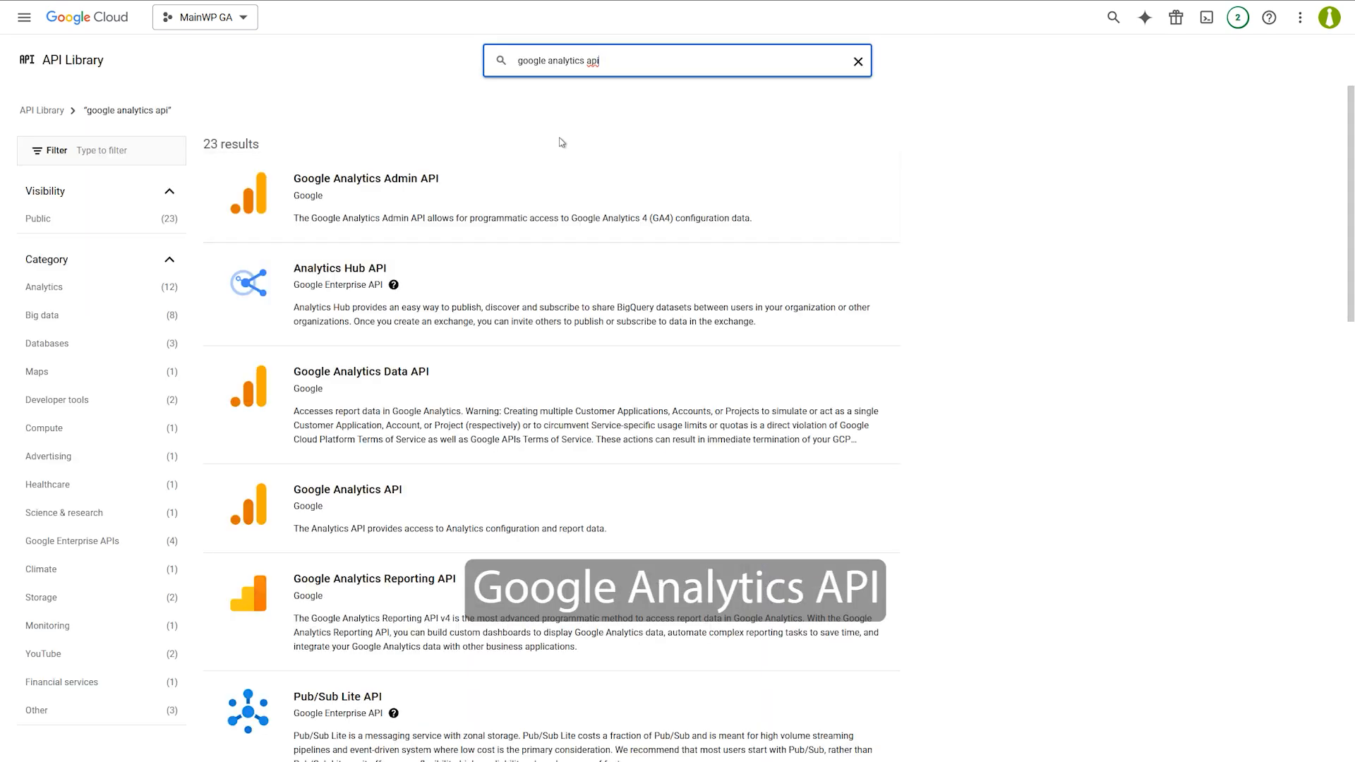
pyautogui.click(513, 507)
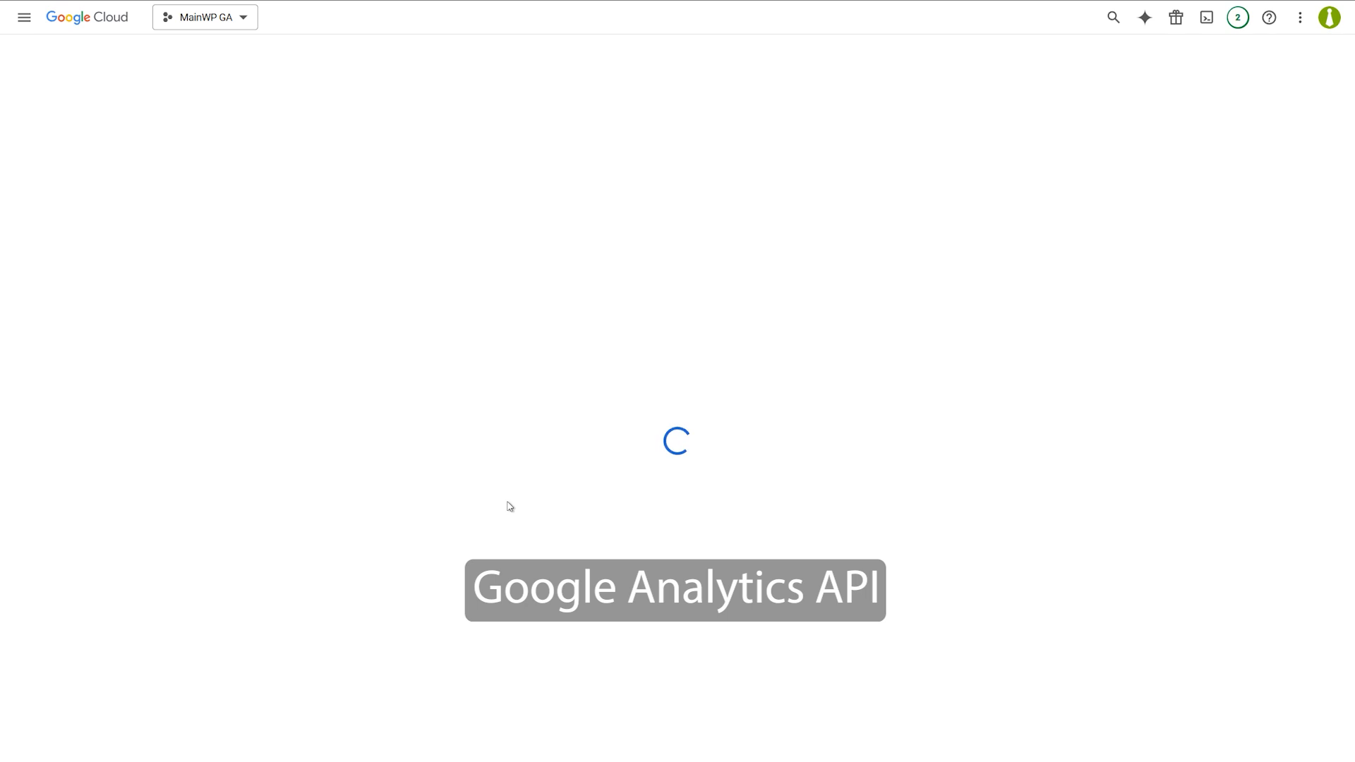
pyautogui.click(161, 196)
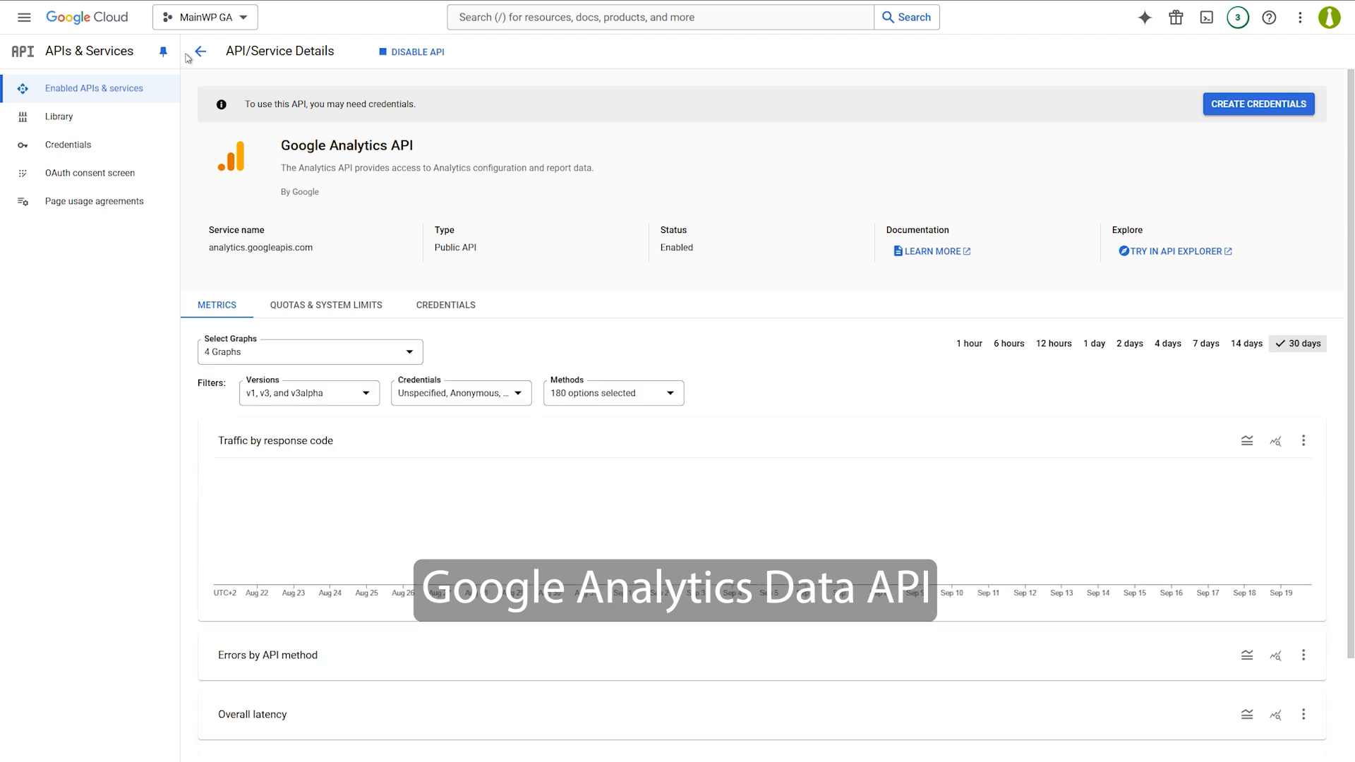
pyautogui.click(199, 52)
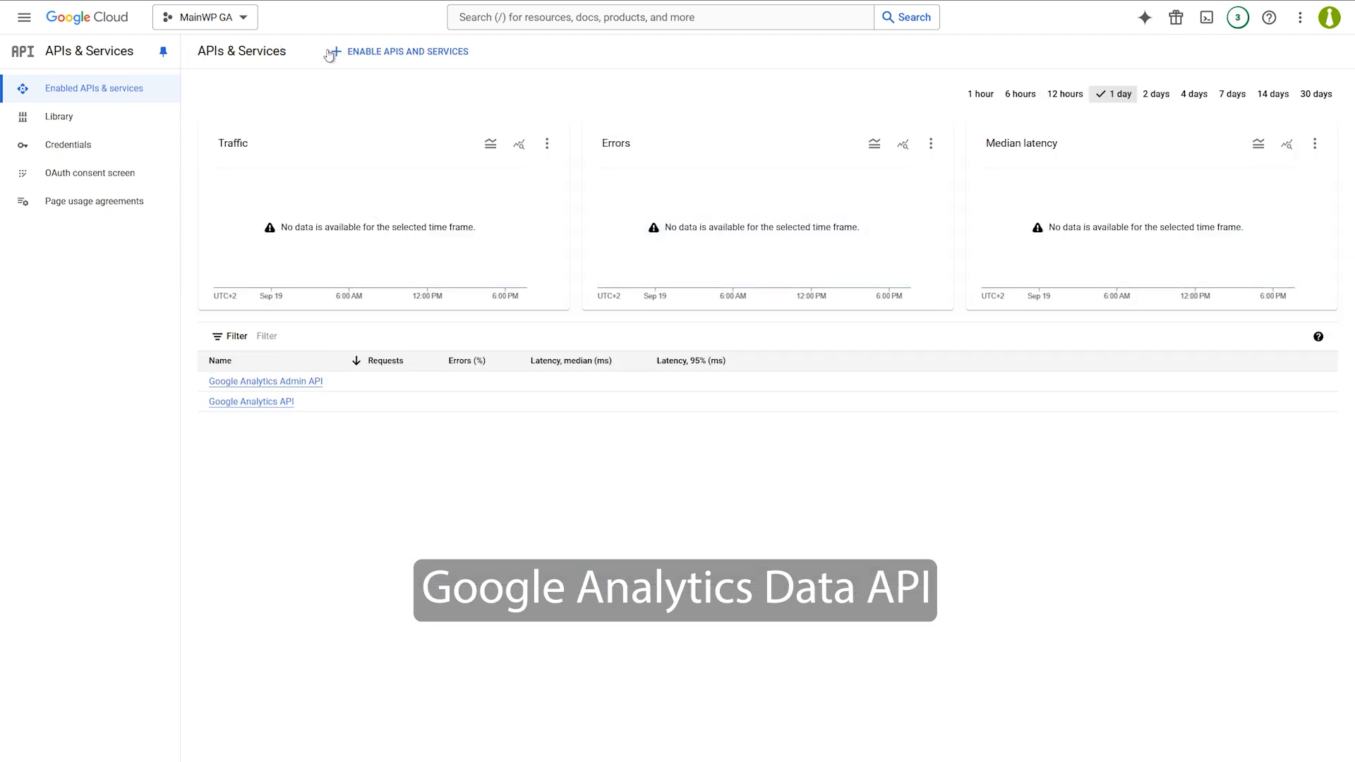
# Enable the Google Analytics Data API, then go to the OAuth consent screen.
pyautogui.click(374, 53)
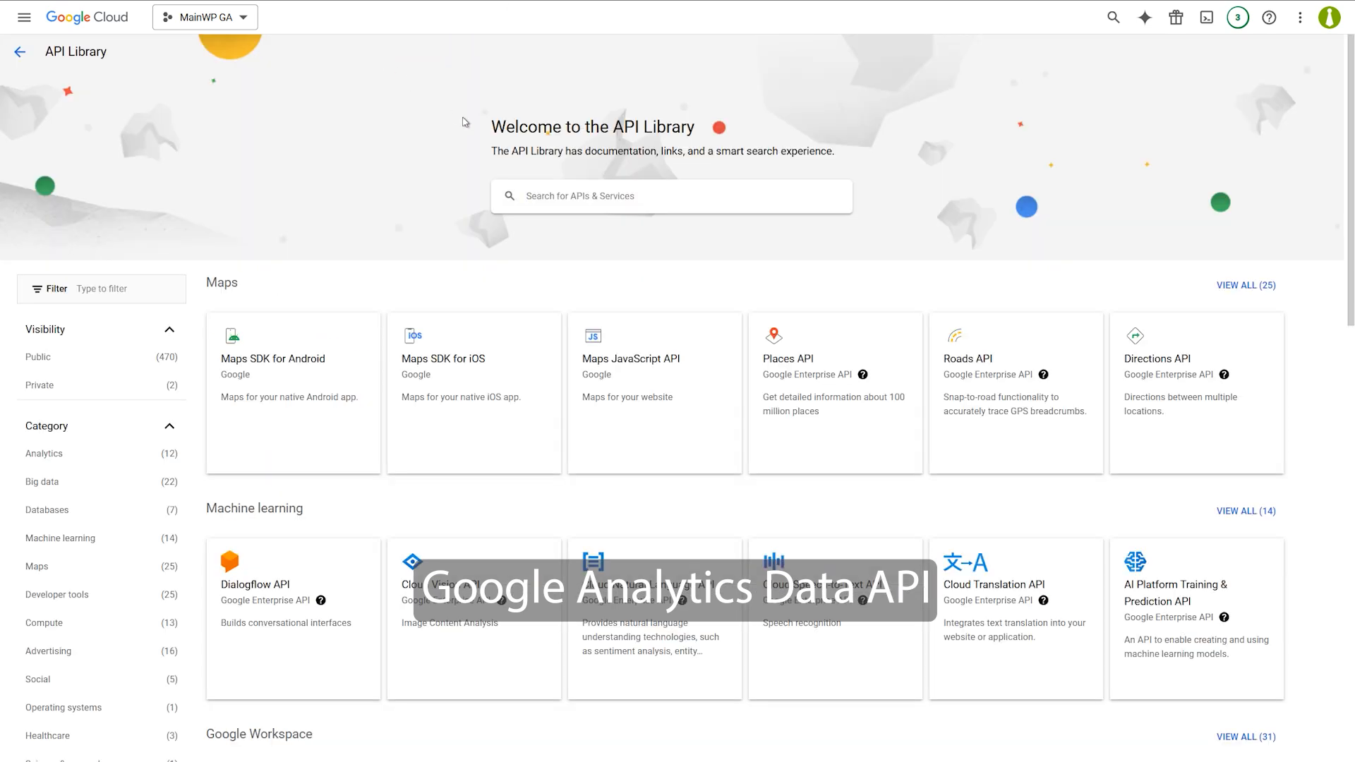
pyautogui.click(558, 197)
pyautogui.write('google analytics')
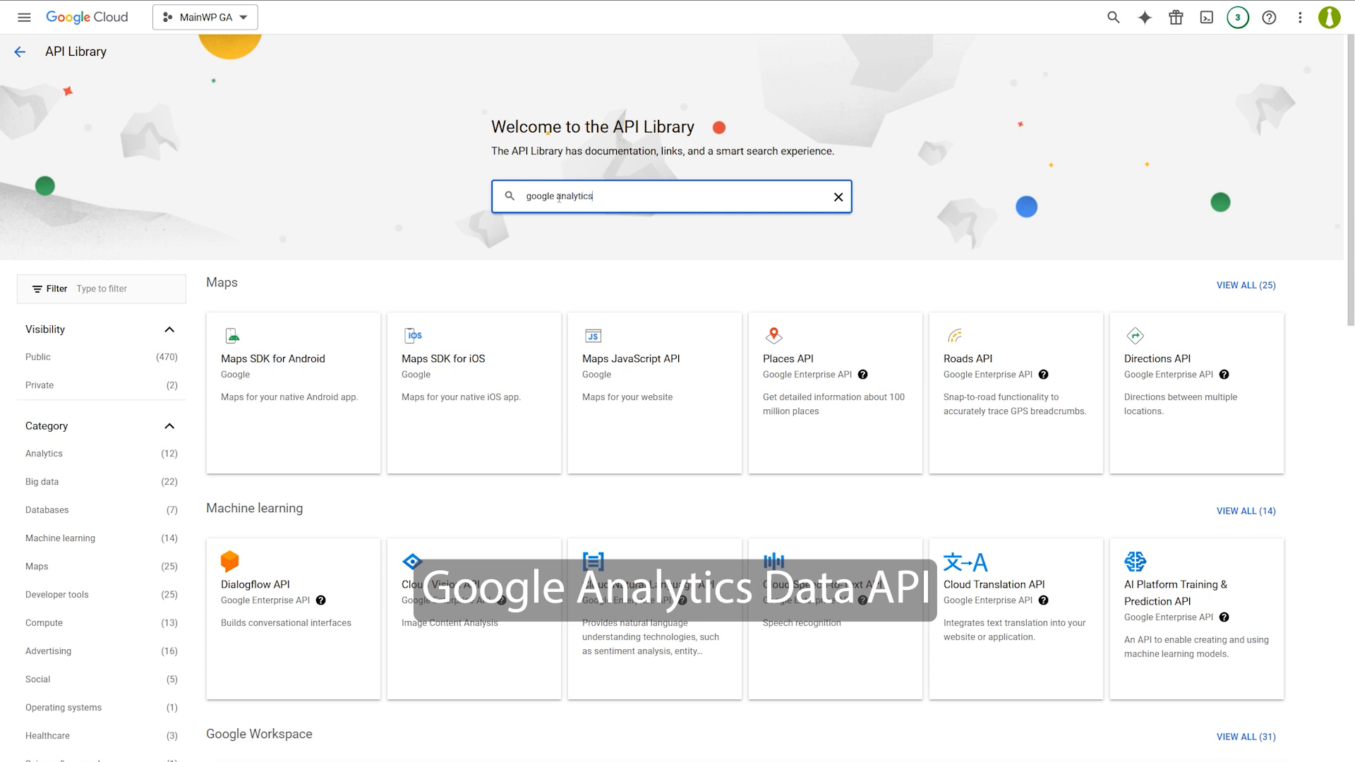
pyautogui.press('Return')
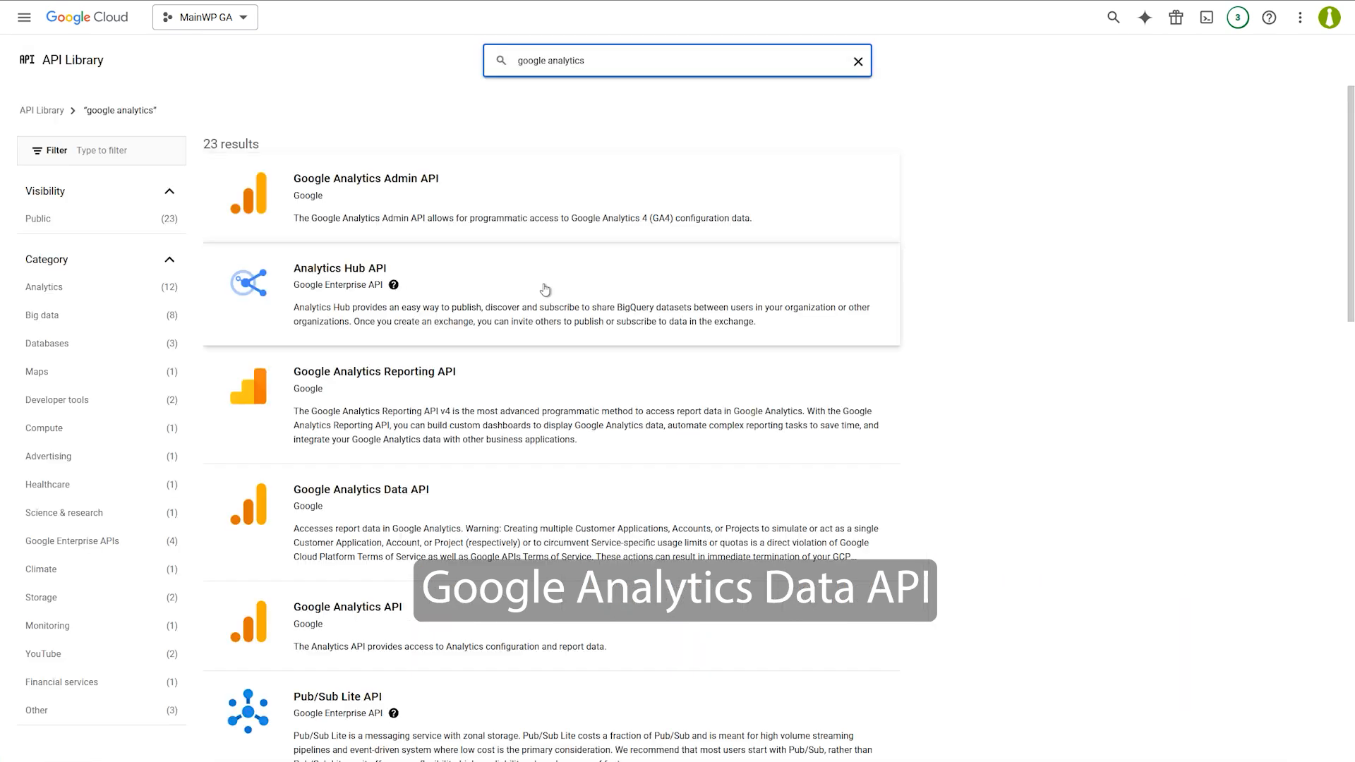
pyautogui.click(528, 531)
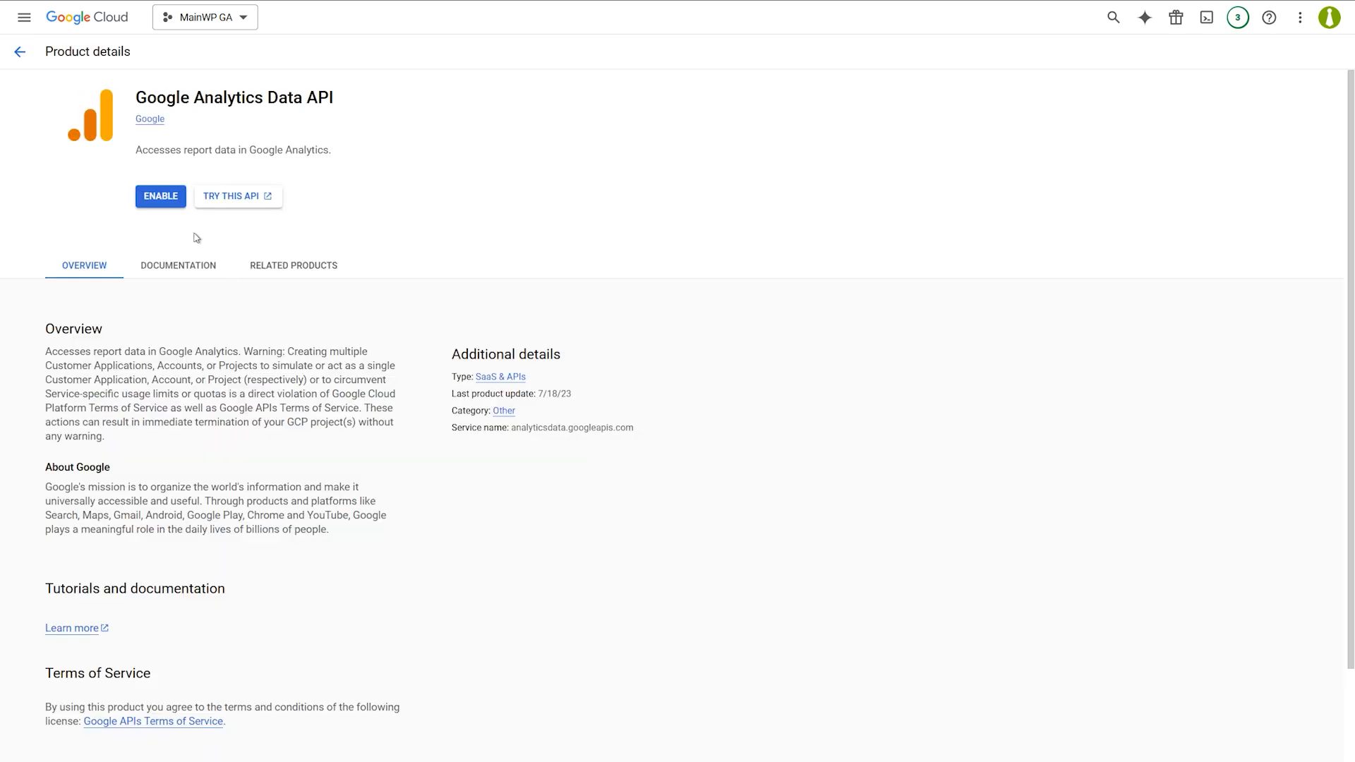
pyautogui.click(159, 197)
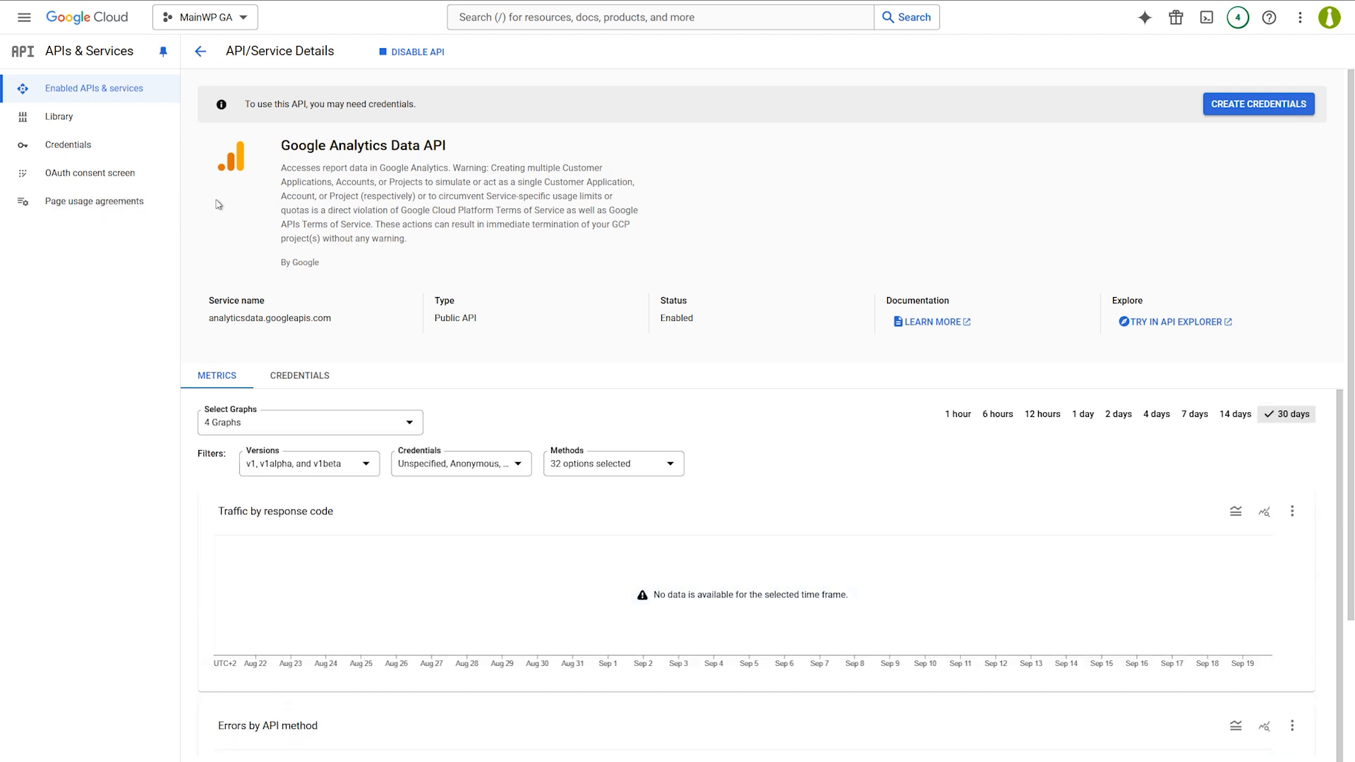
pyautogui.click(138, 177)
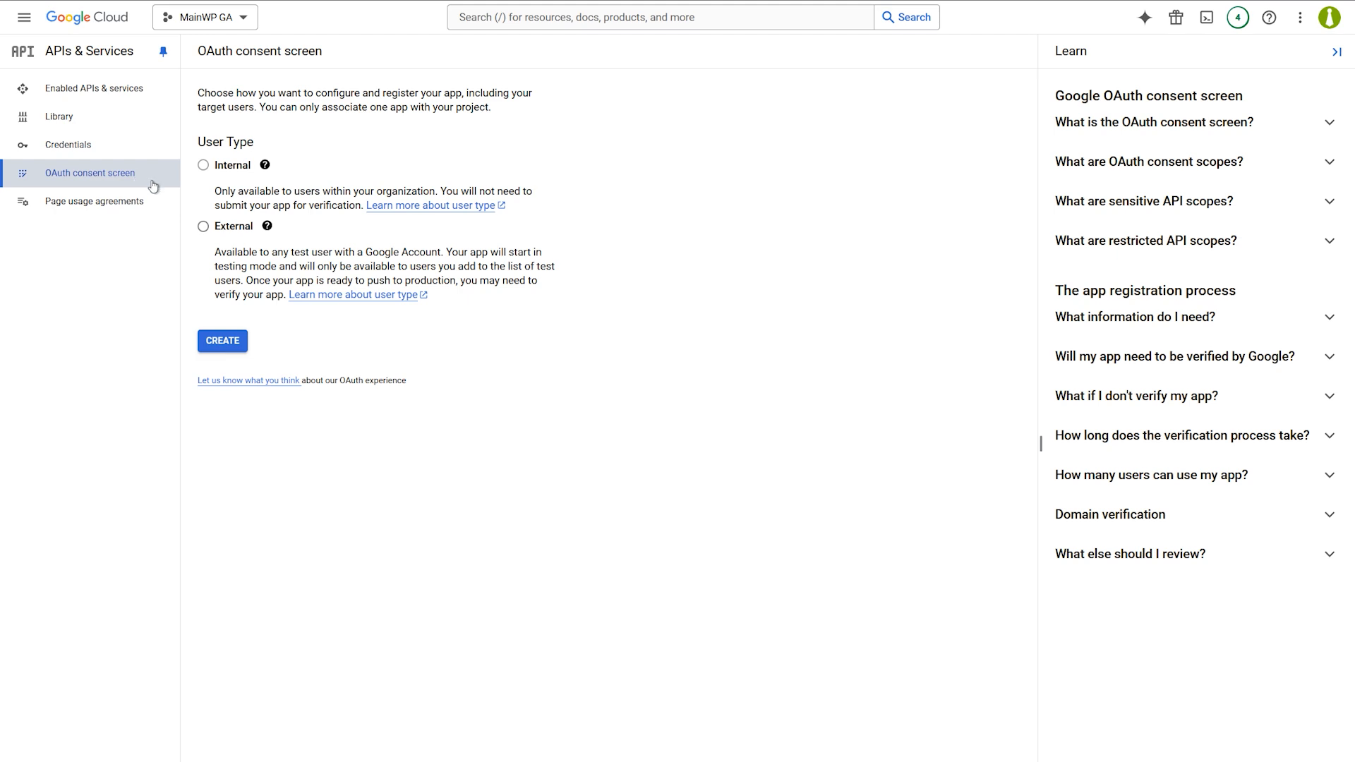
# Register an External app named 'MainWP Dashboard' with the account email as support contact.
pyautogui.click(203, 227)
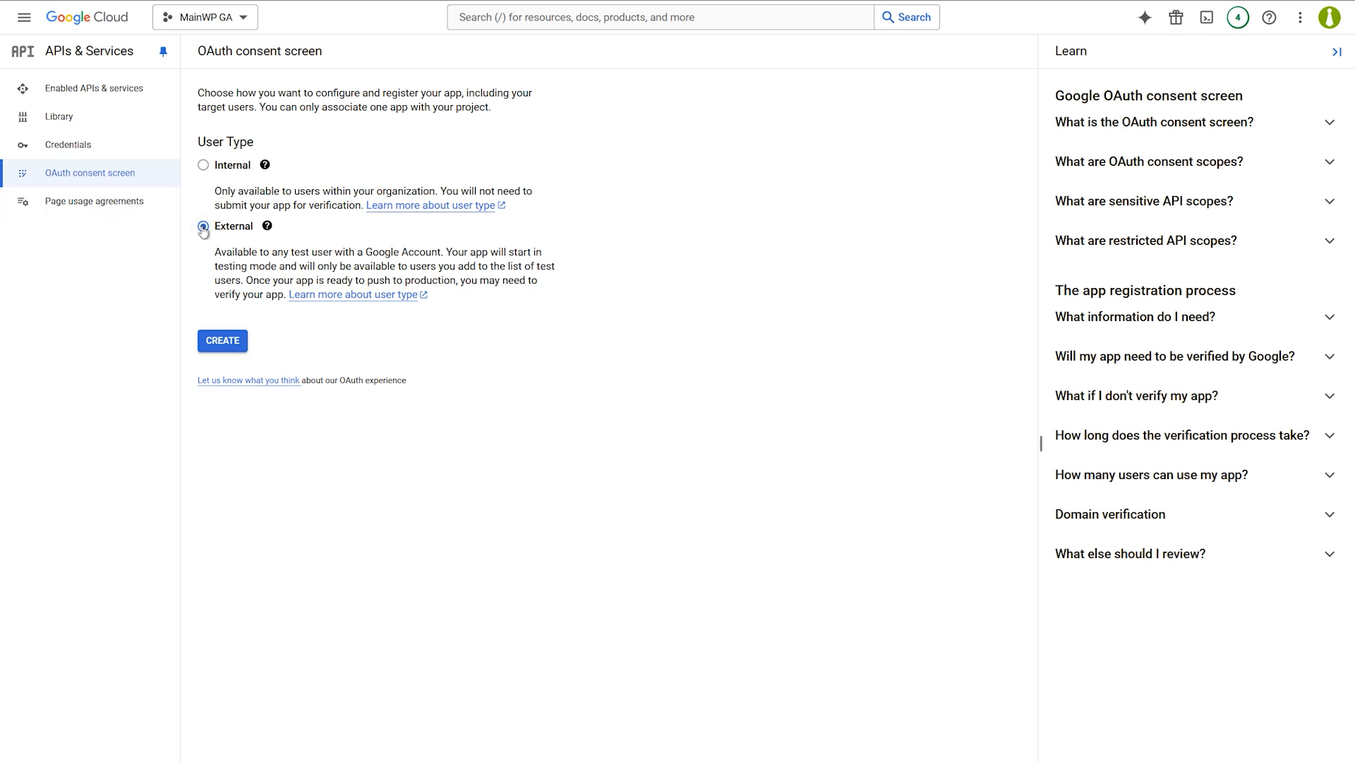
pyautogui.click(222, 344)
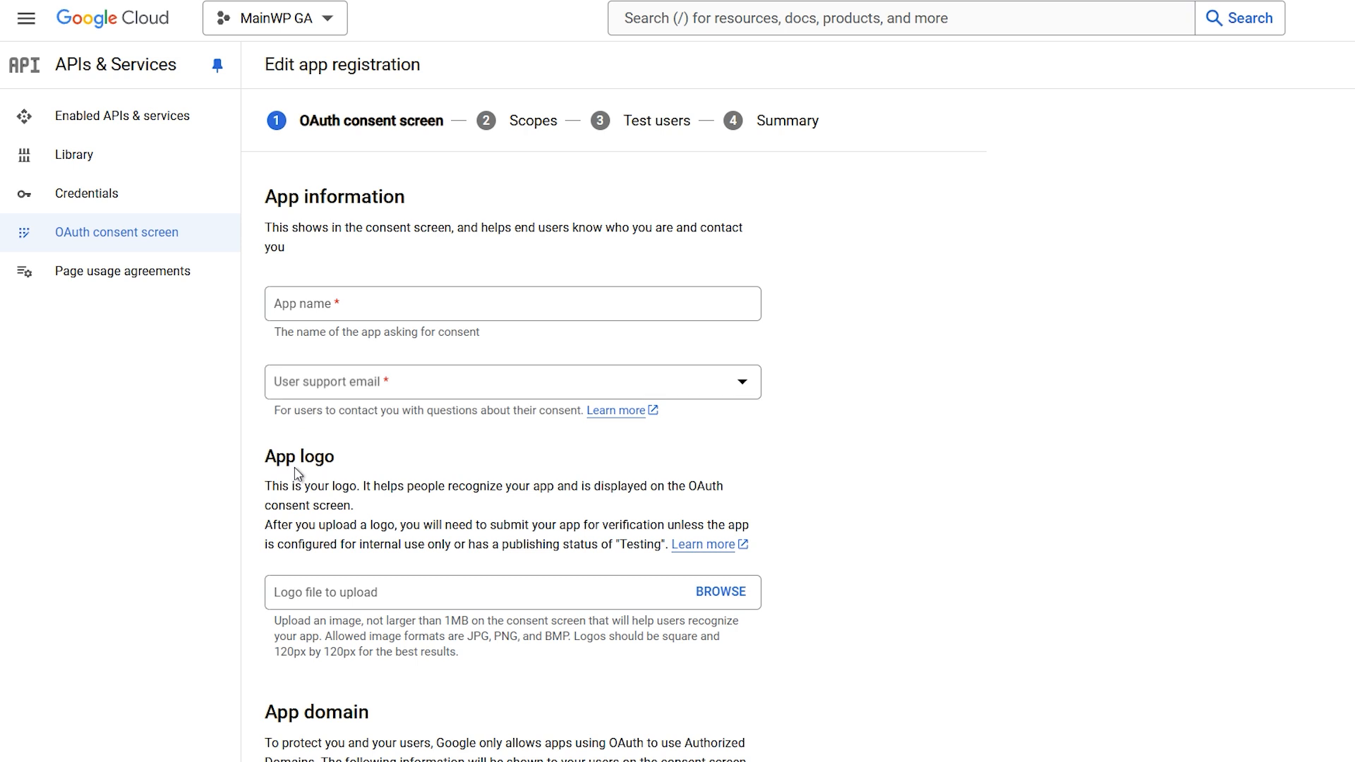
pyautogui.click(381, 305)
pyautogui.write('MainWP Dashboard')
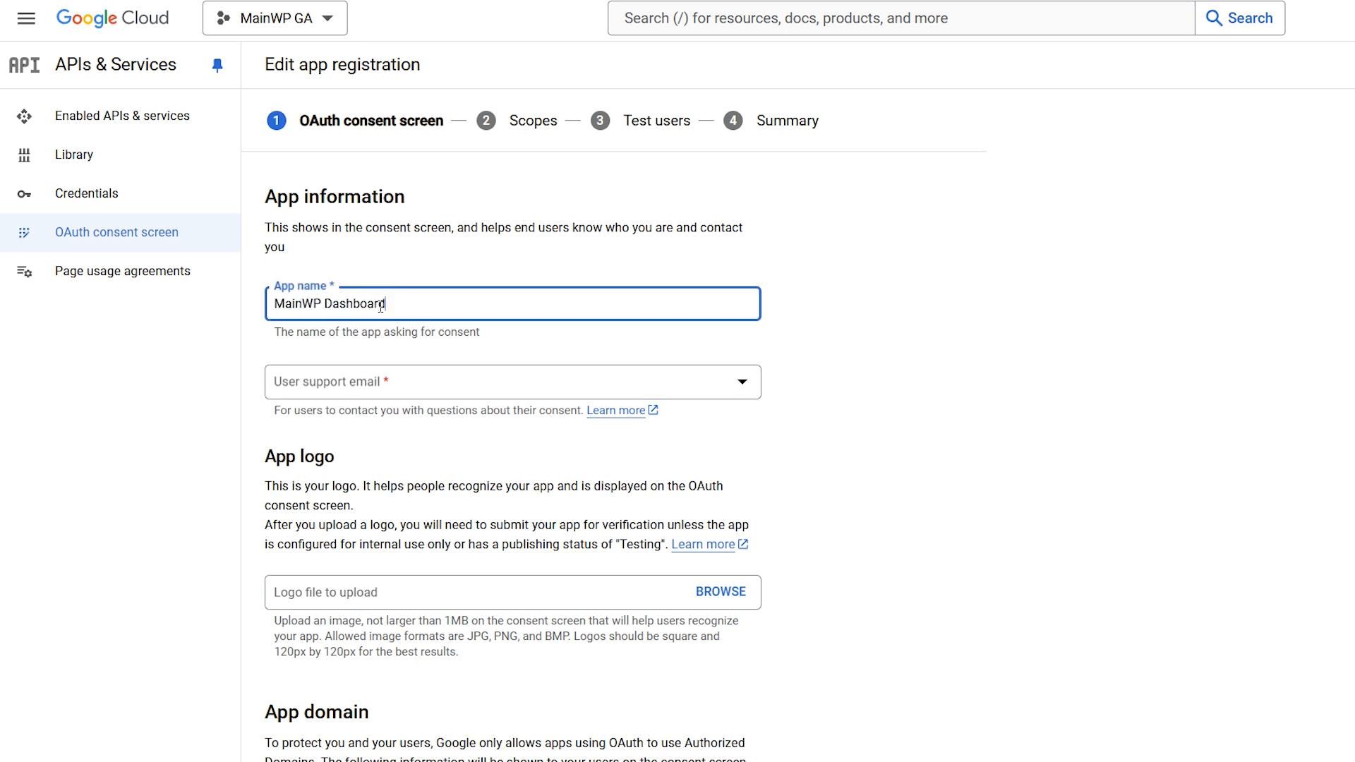
pyautogui.click(389, 383)
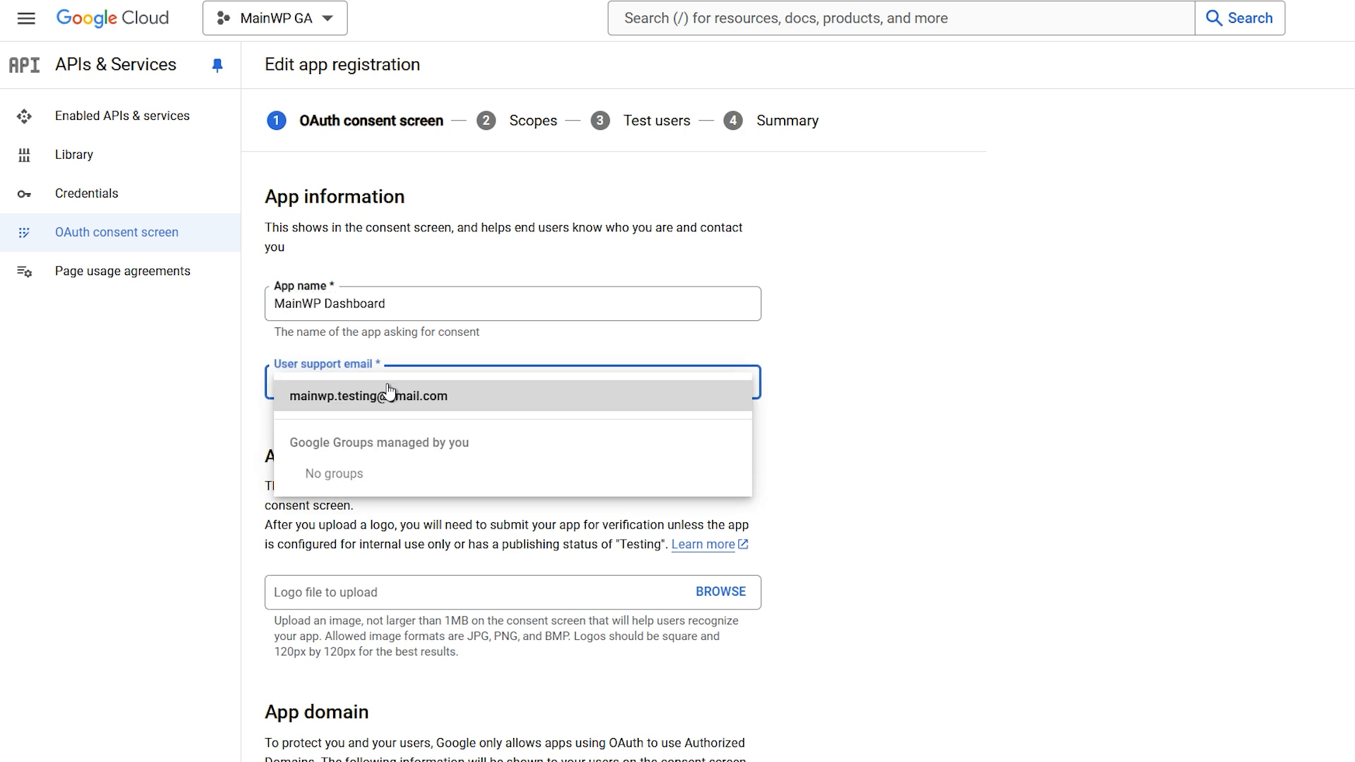
pyautogui.click(415, 397)
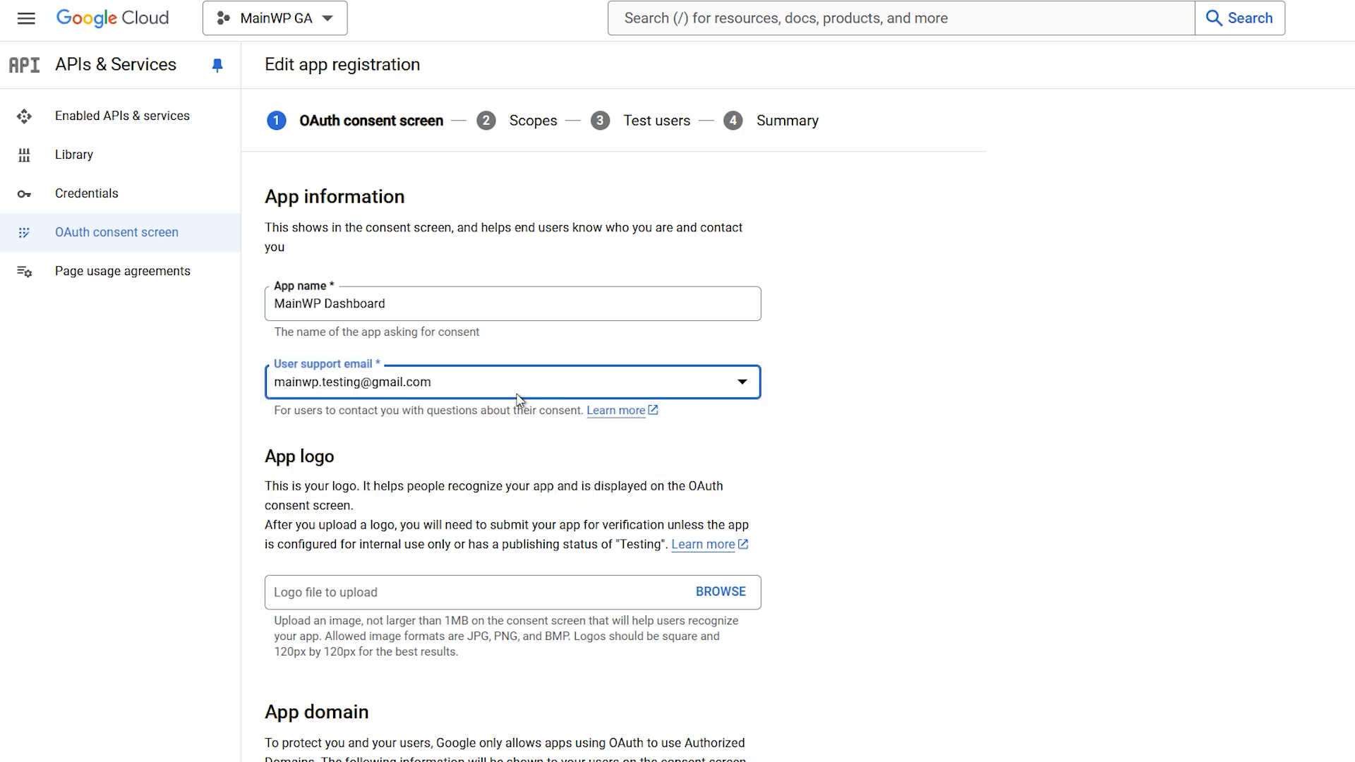
pyautogui.click(829, 401)
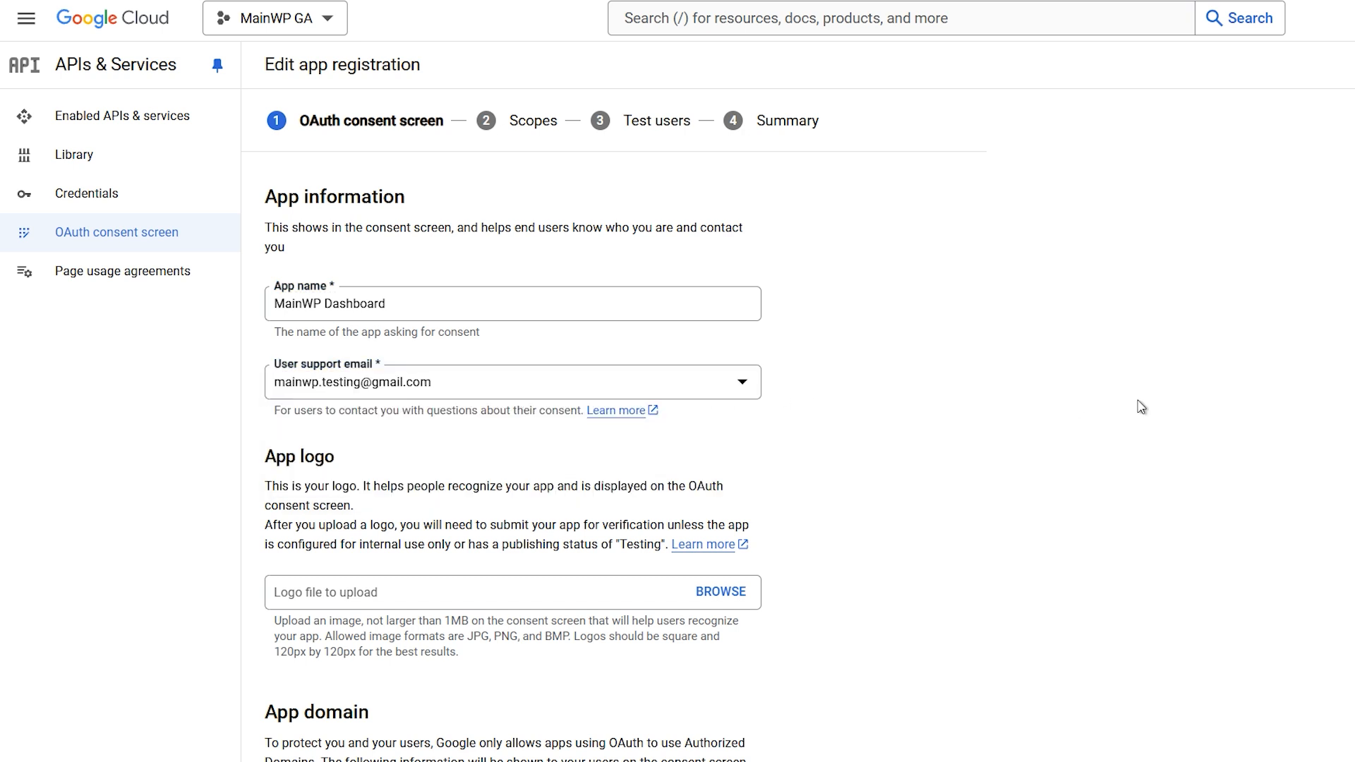
# Add mainwpvideos.com as an authorized domain and enter the developer contact email.
pyautogui.scroll(-9, 614, 436)
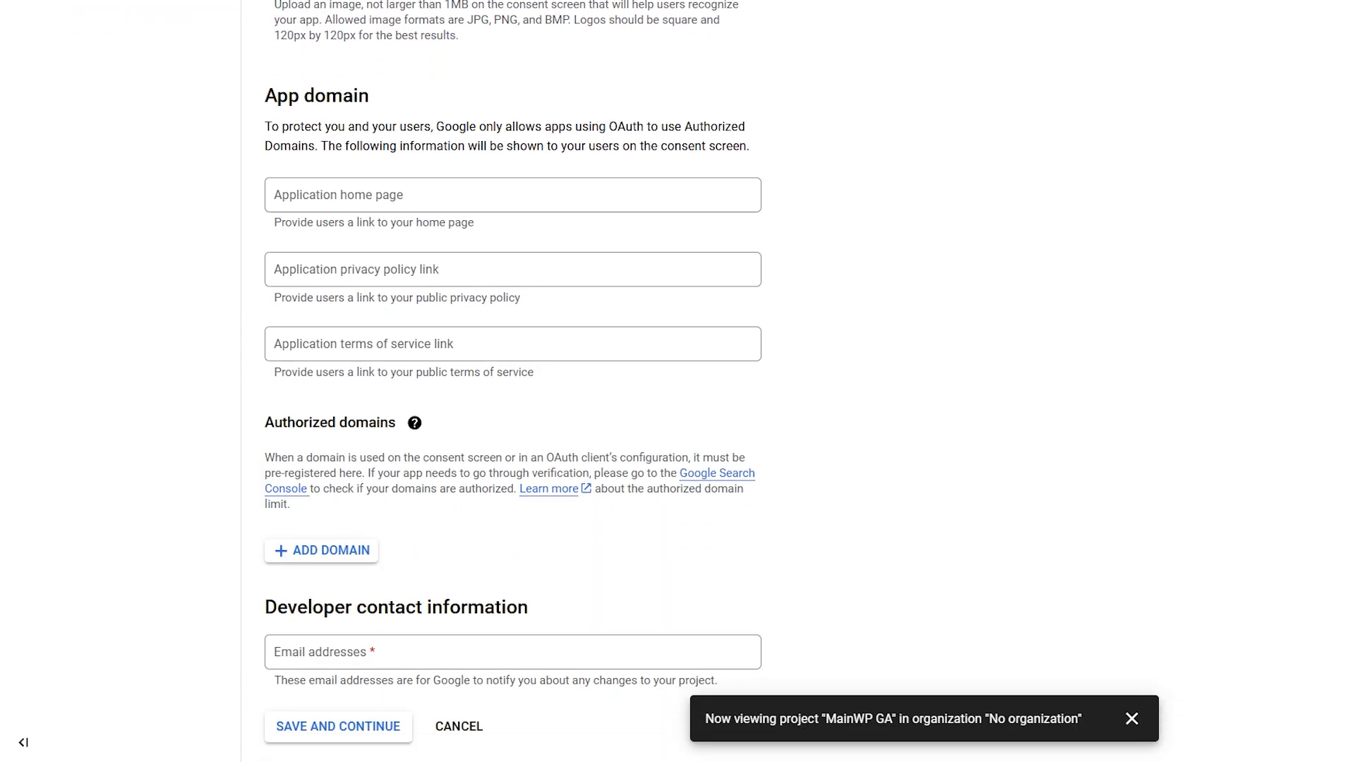
pyautogui.click(349, 552)
pyautogui.write('mainwpv')
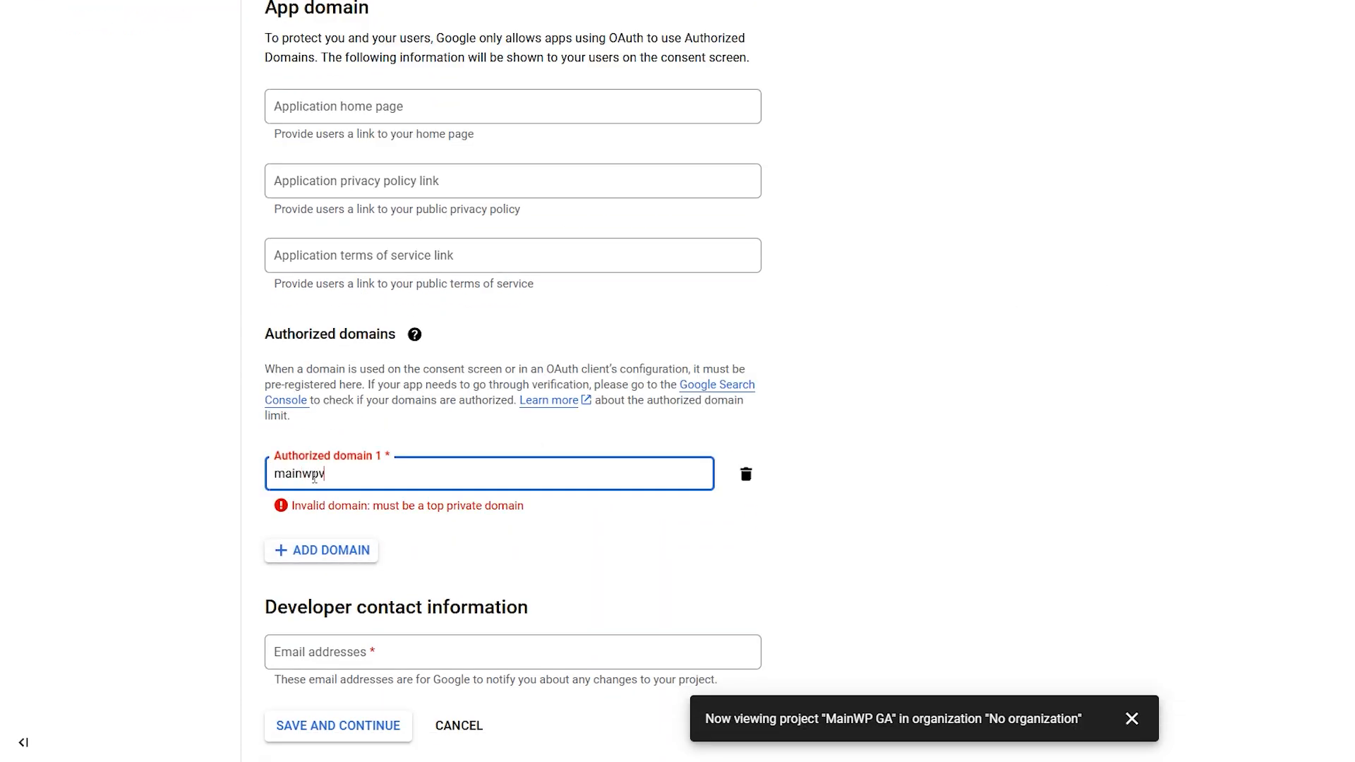
pyautogui.write('ideos.com')
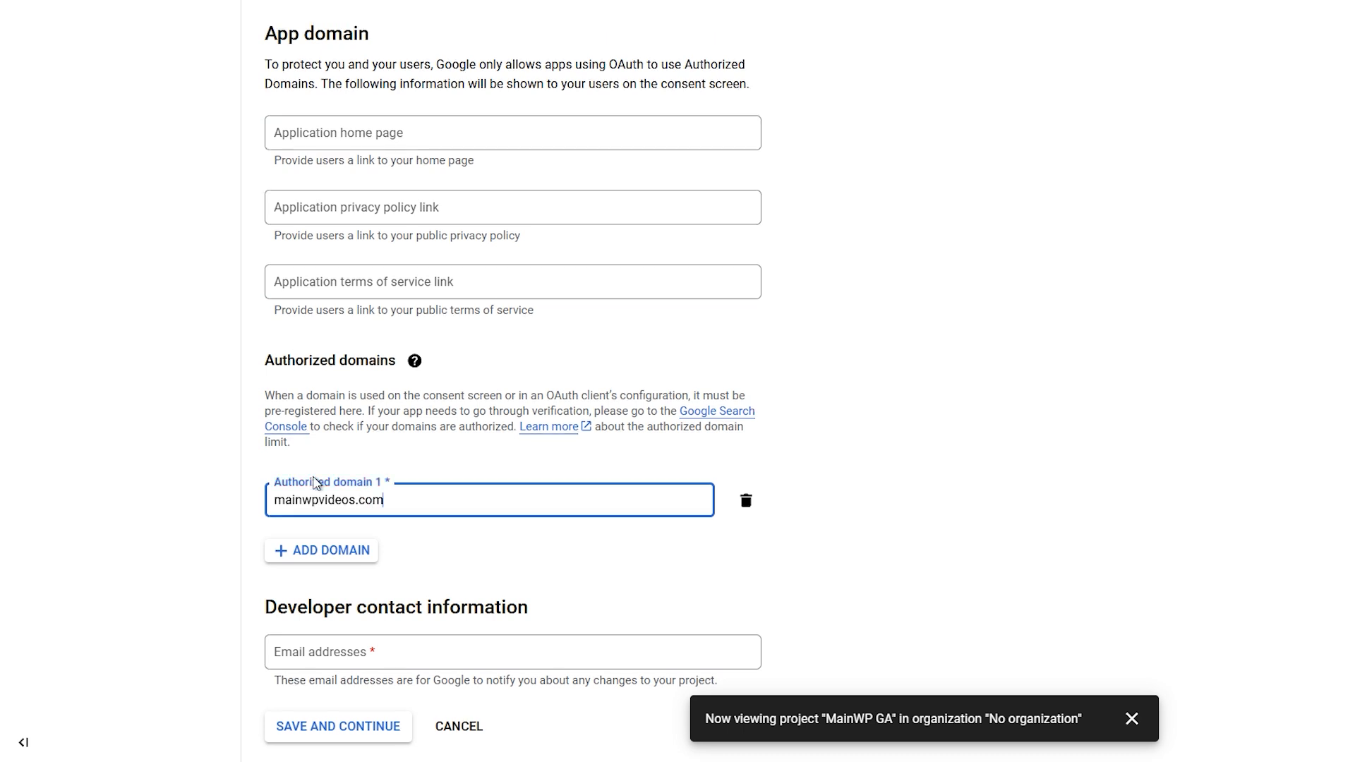
pyautogui.click(306, 655)
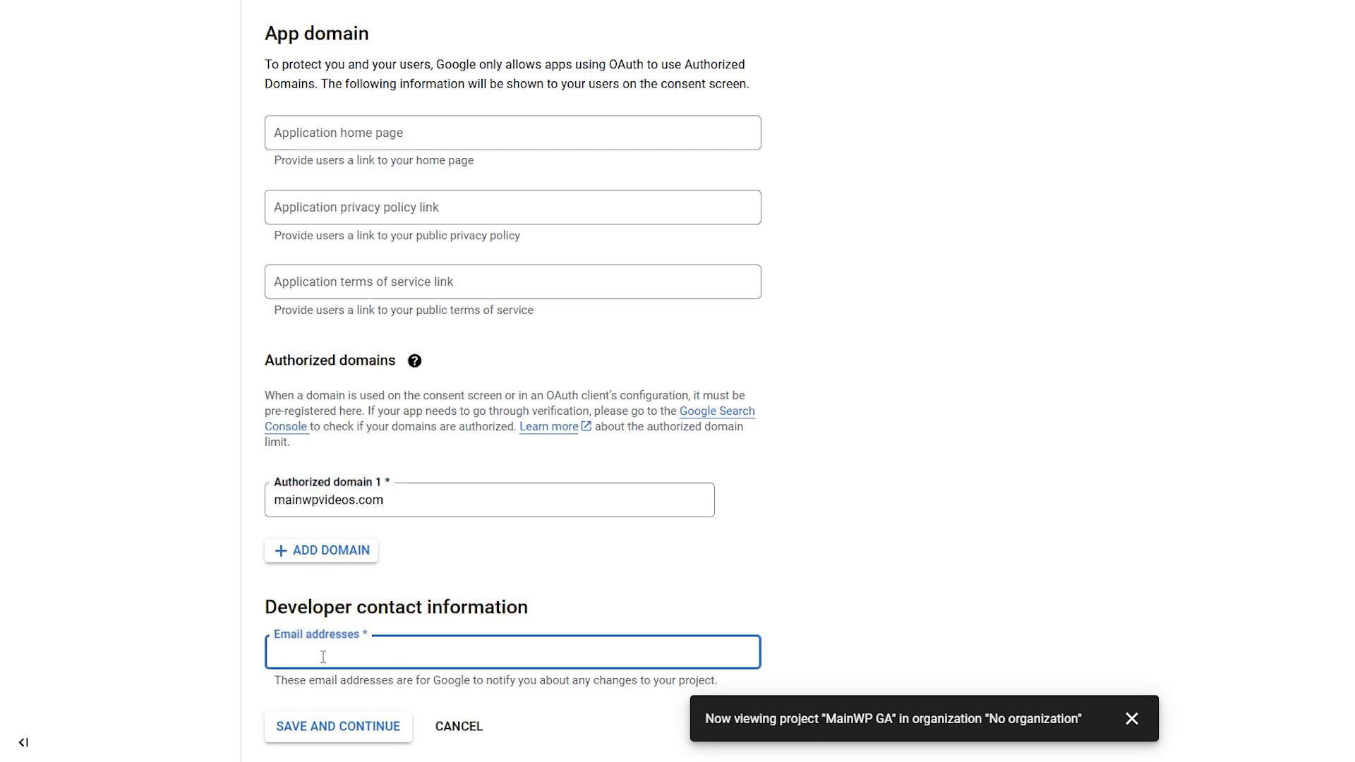
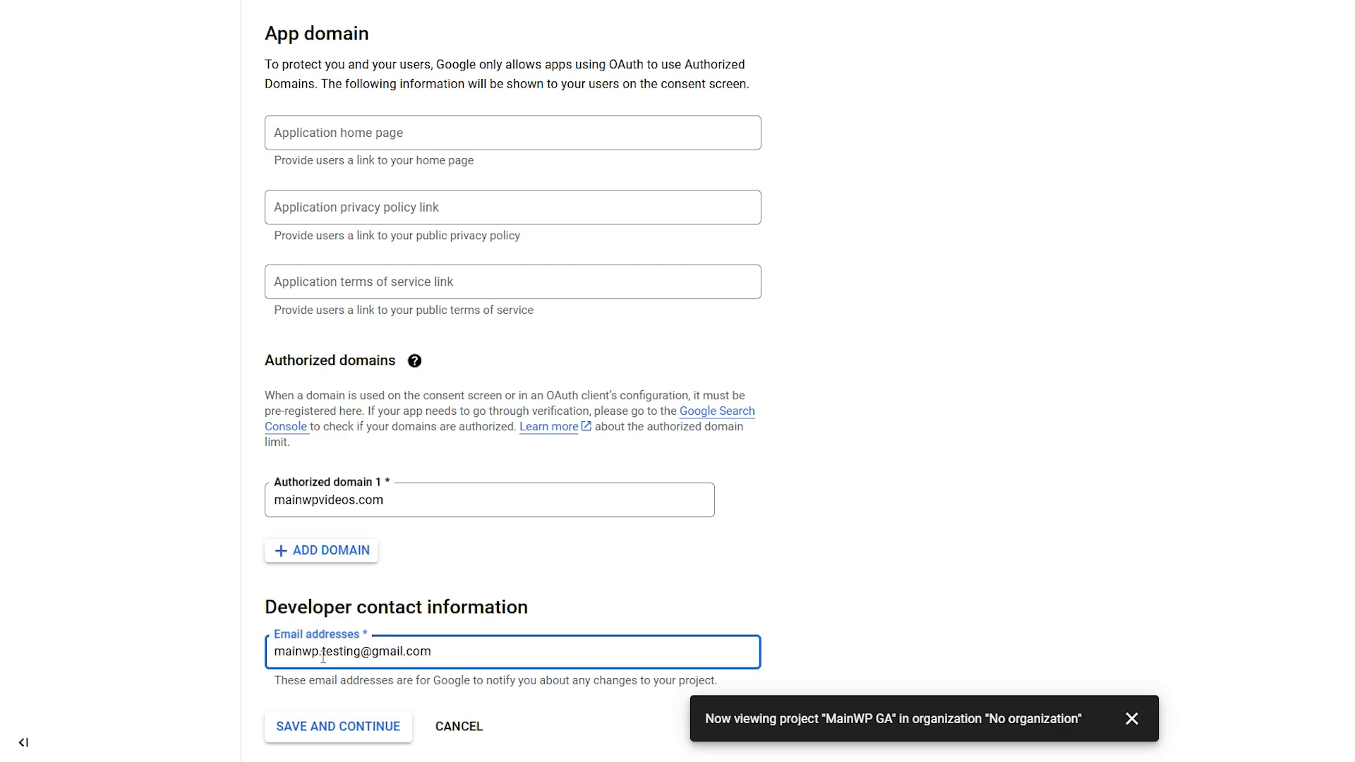
# Save the app info, skip scopes and test users, and return to the consent screen overview.
pyautogui.click(315, 732)
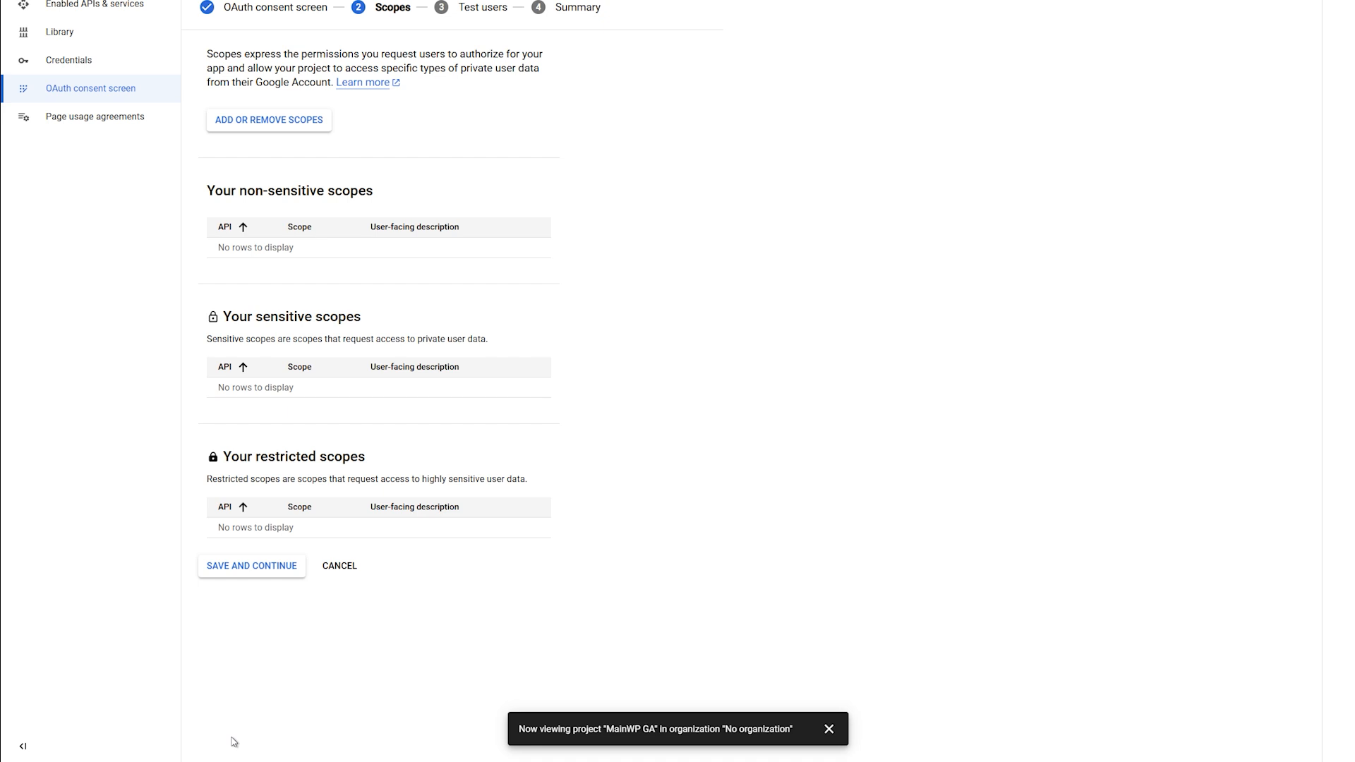
pyautogui.click(248, 646)
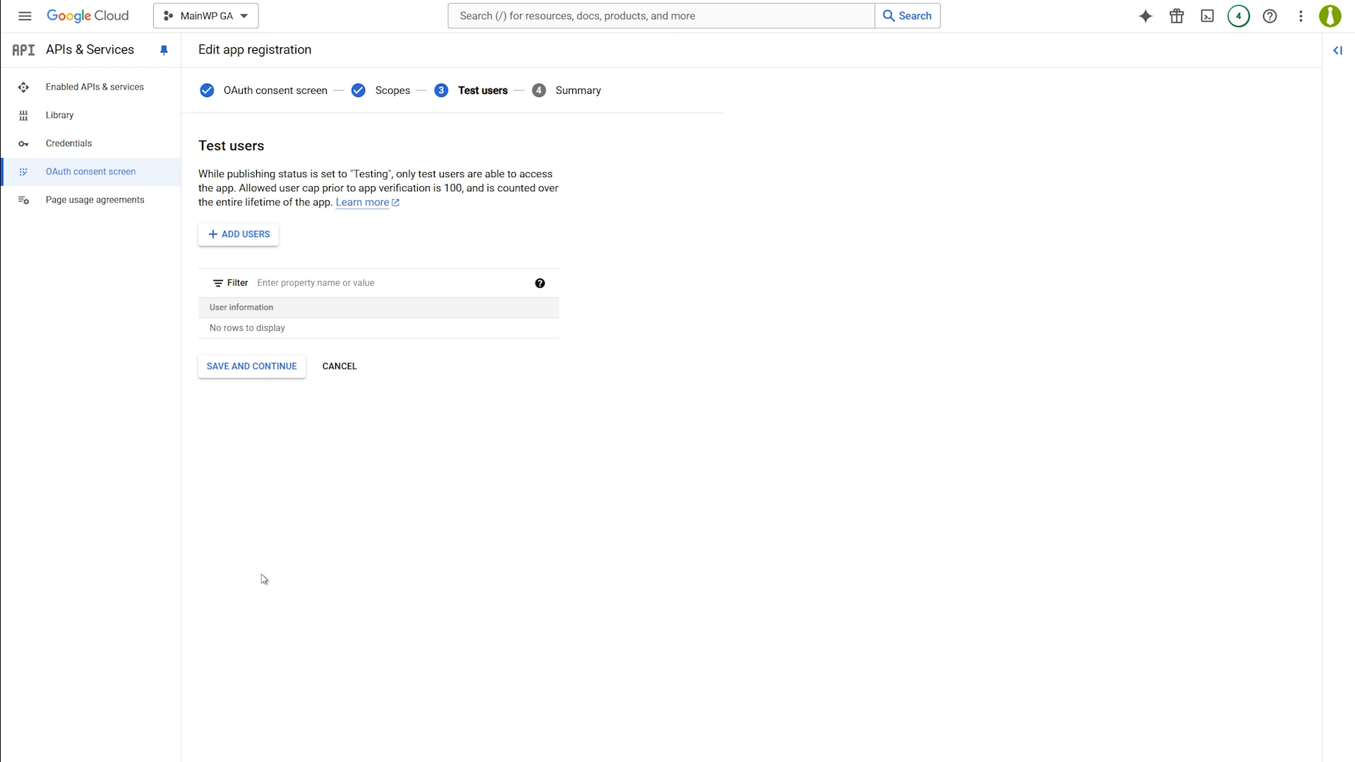
pyautogui.click(265, 373)
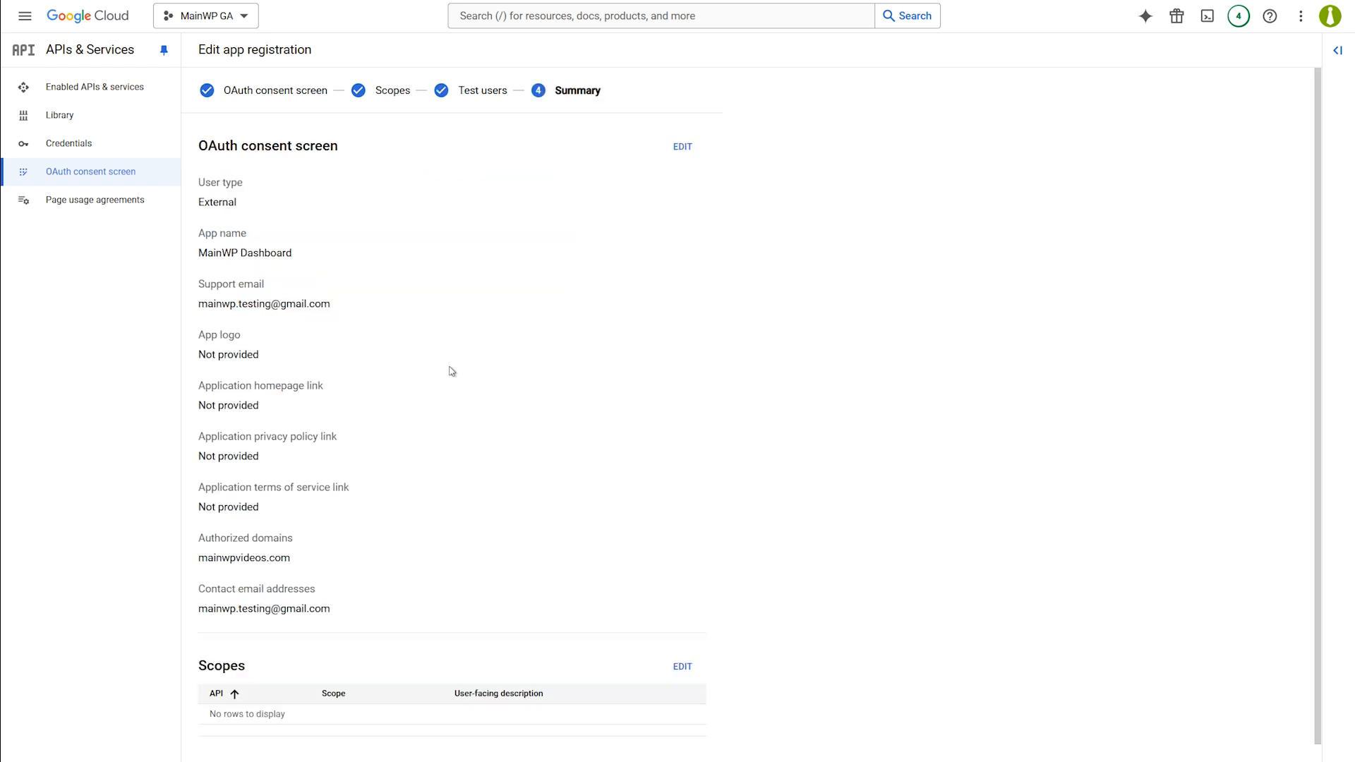
pyautogui.scroll(-2, 1319, 449)
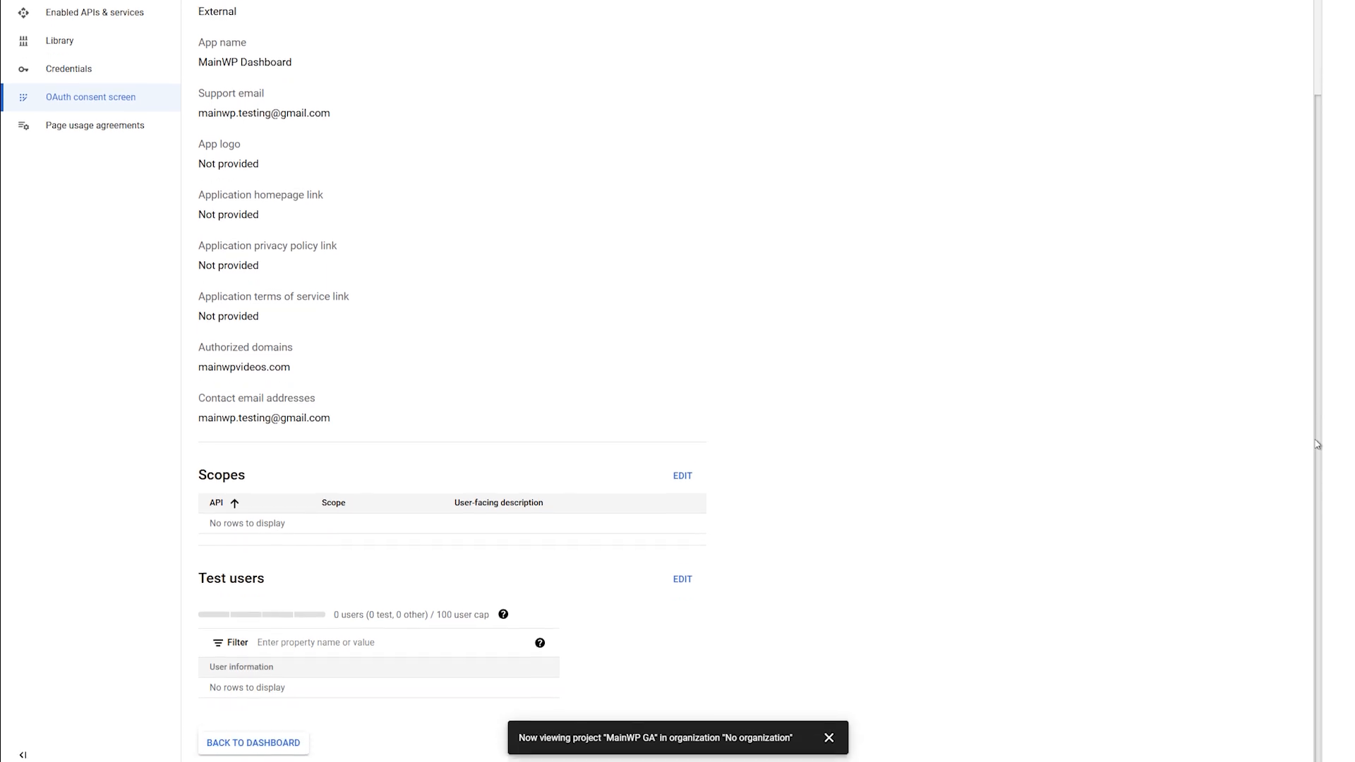
pyautogui.click(288, 743)
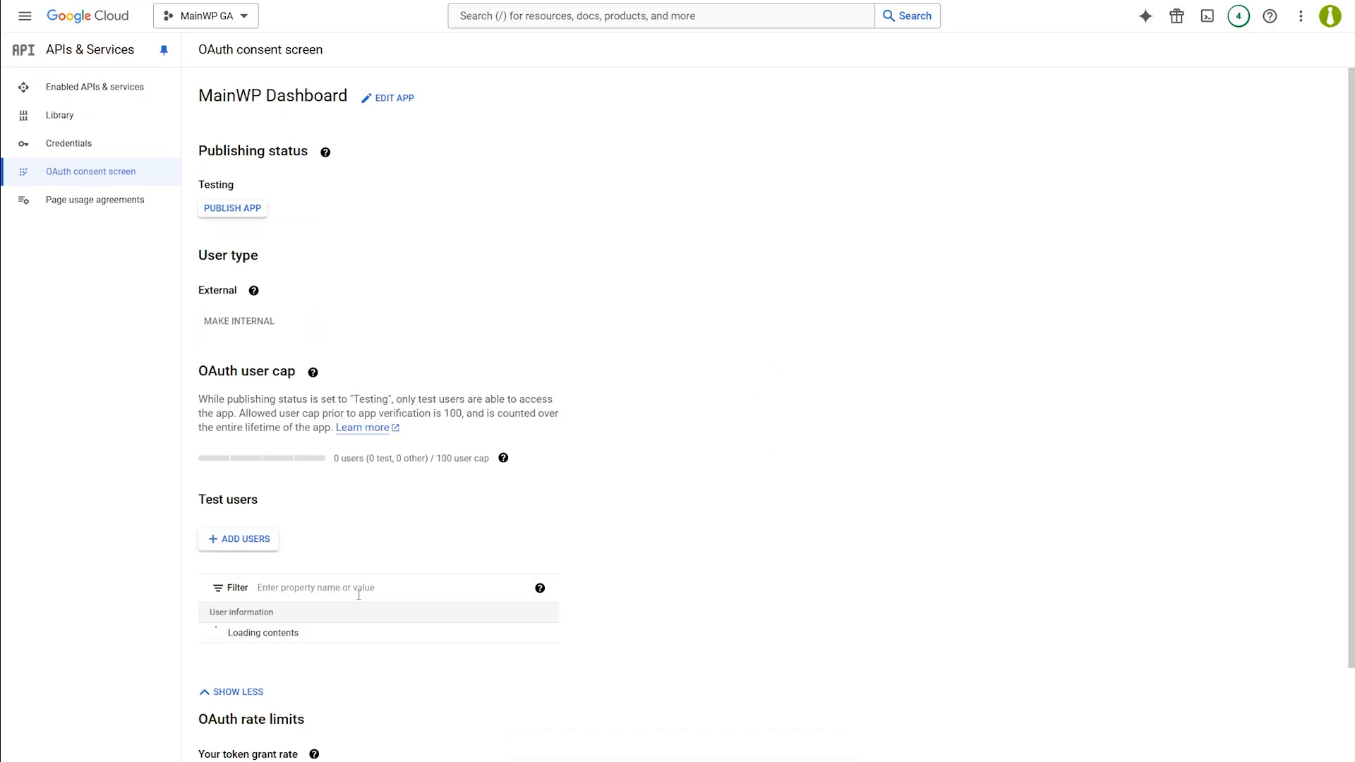
# Publish the MainWP Dashboard app to production and go to Credentials.
pyautogui.click(247, 216)
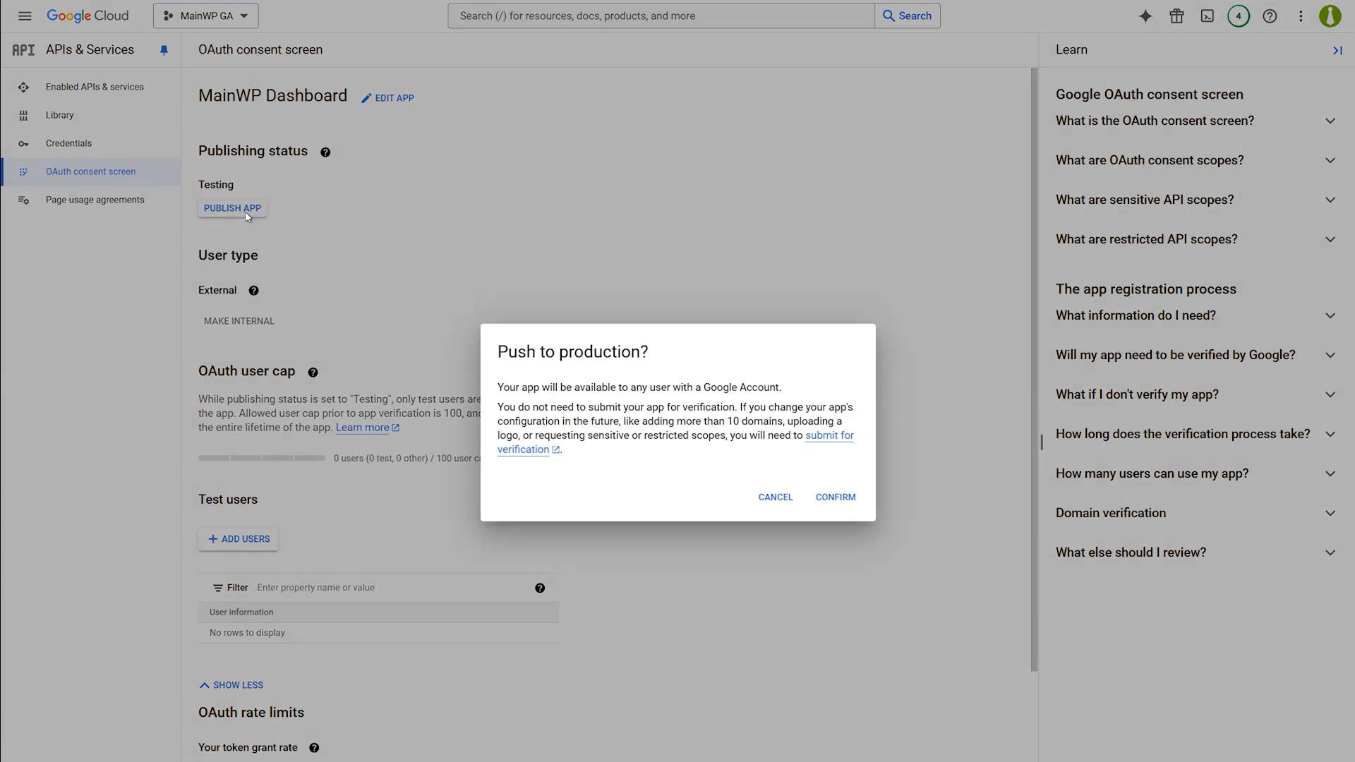
pyautogui.click(840, 499)
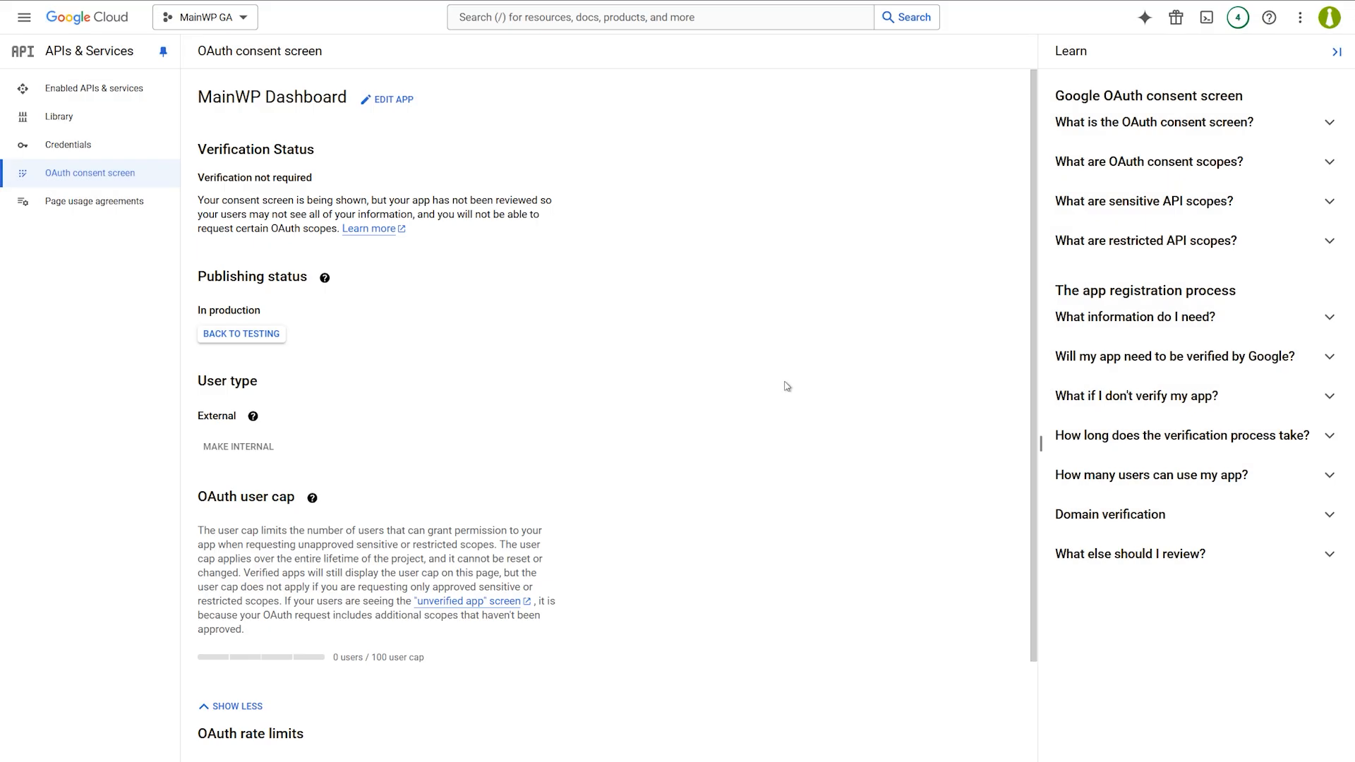
pyautogui.click(95, 147)
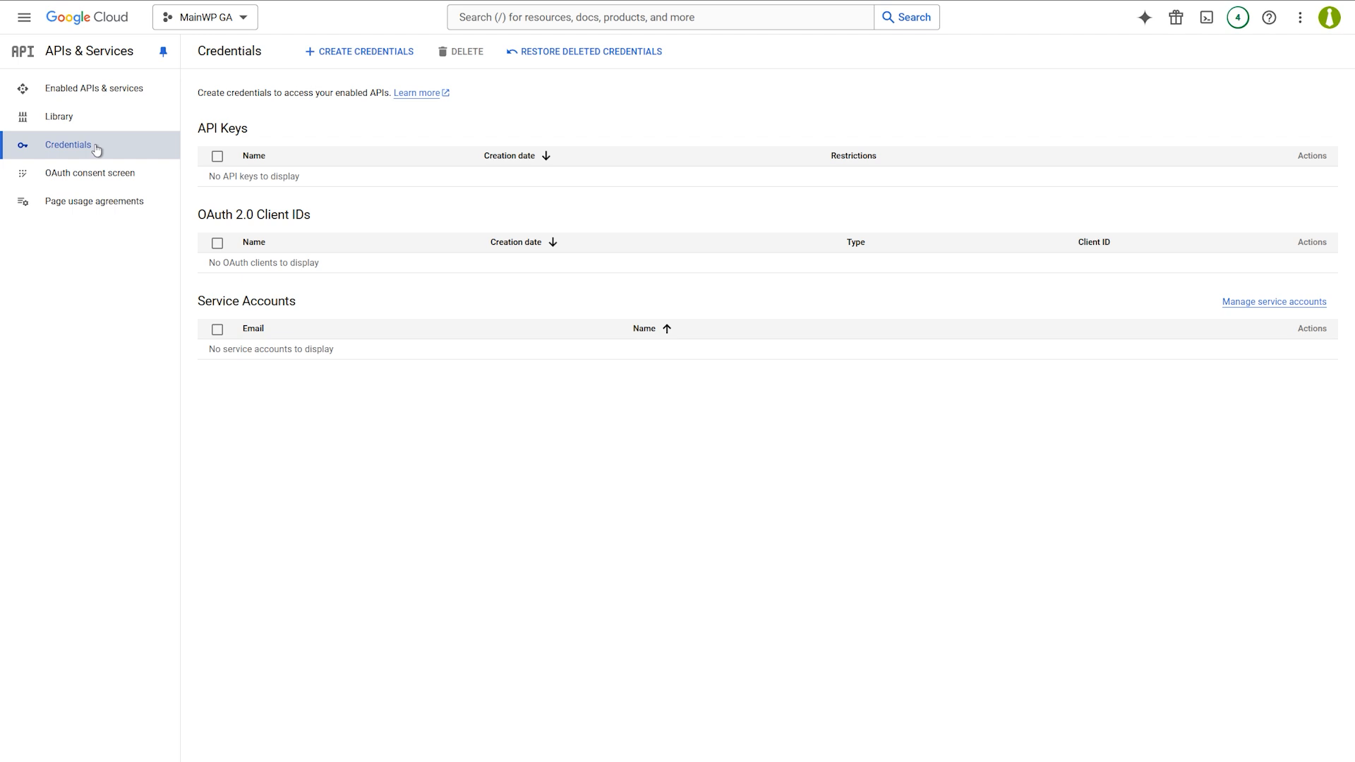
# Start a Web application OAuth client ID named 'For MainWP Dashboard'.
pyautogui.click(372, 62)
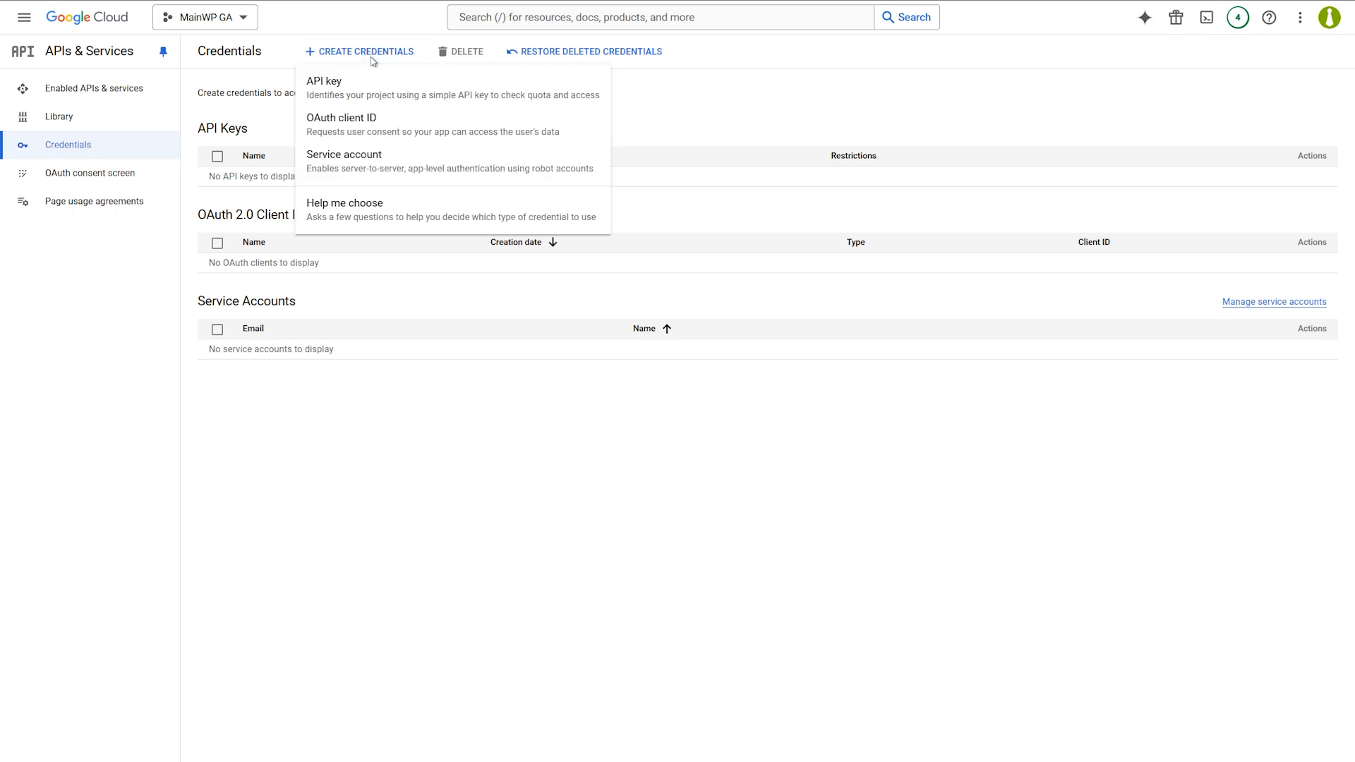
pyautogui.click(366, 122)
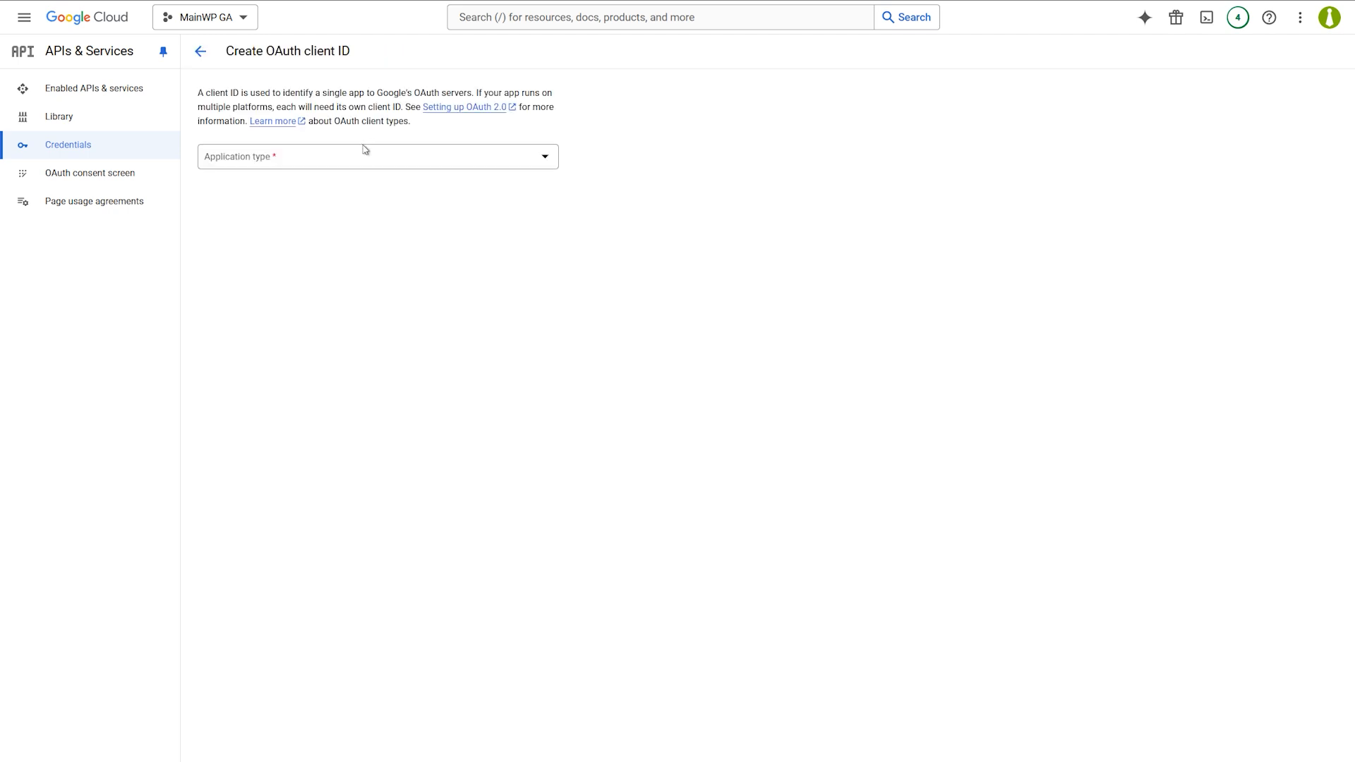
pyautogui.click(364, 154)
pyautogui.click(359, 168)
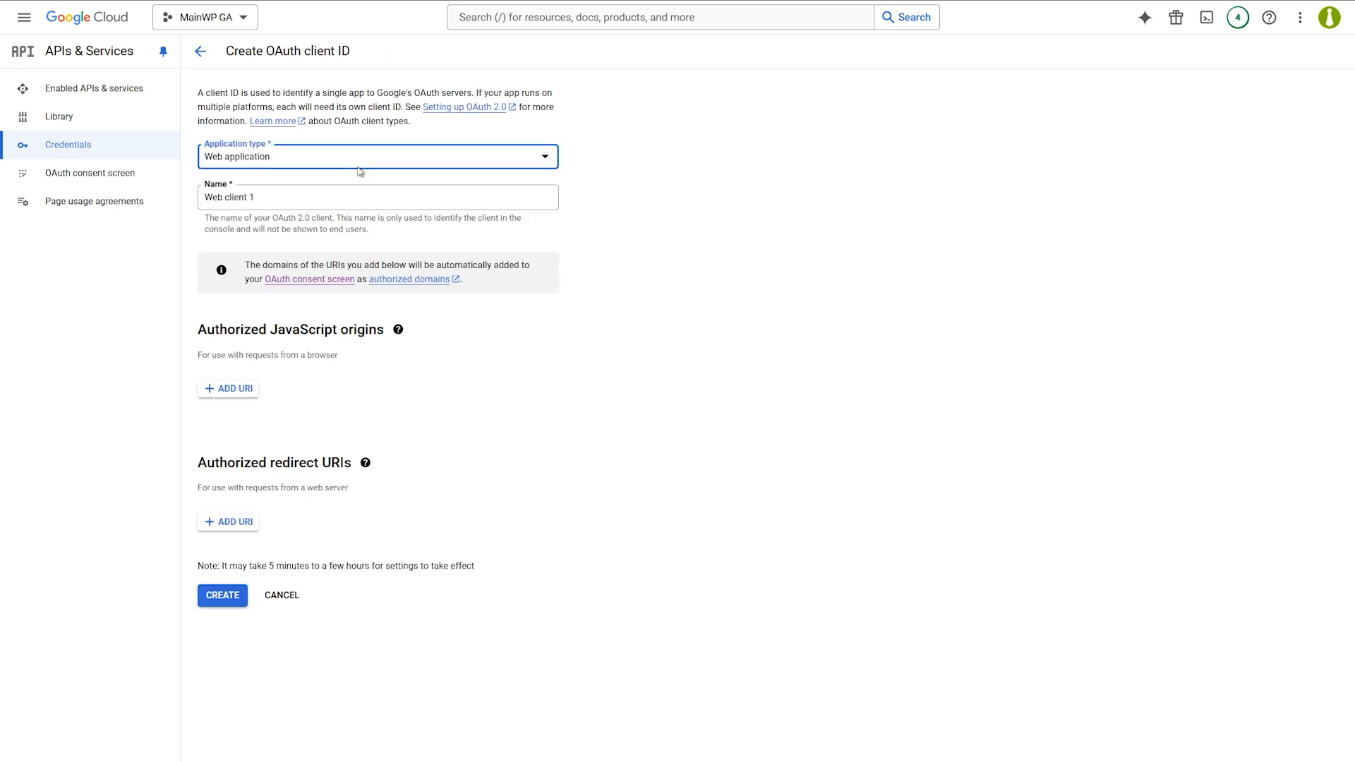
pyautogui.click(336, 200)
pyautogui.hotkey('ctrl', 'a')
pyautogui.write('For MainWP')
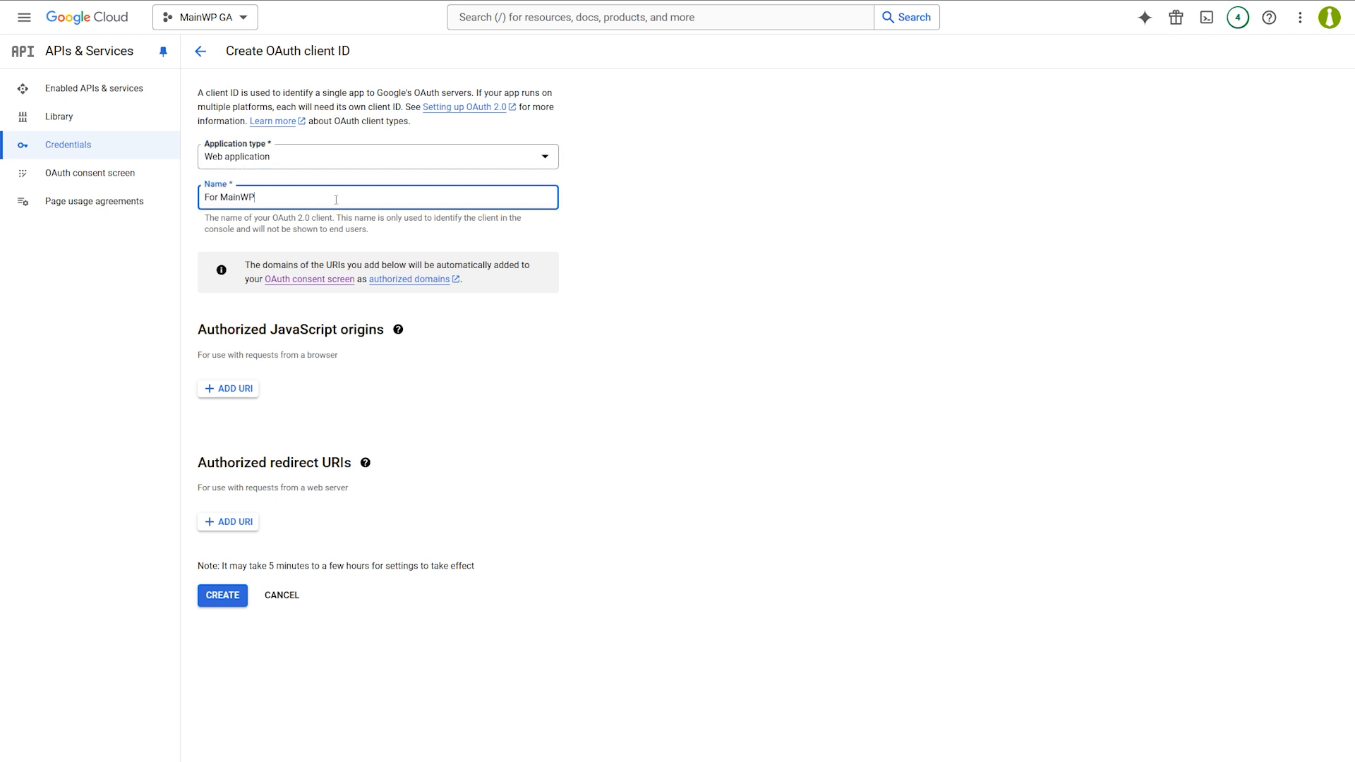
pyautogui.write(' Dashboard')
# Paste the redirect URI with its domain changed to mainwpvideos, and create the client.
pyautogui.click(242, 524)
pyautogui.write('https://your-dashboard-url.com/wp-admin/admin.php?page=Extensions-Mainwp-Google-Analytics-Extension&mainwp_ga=1')
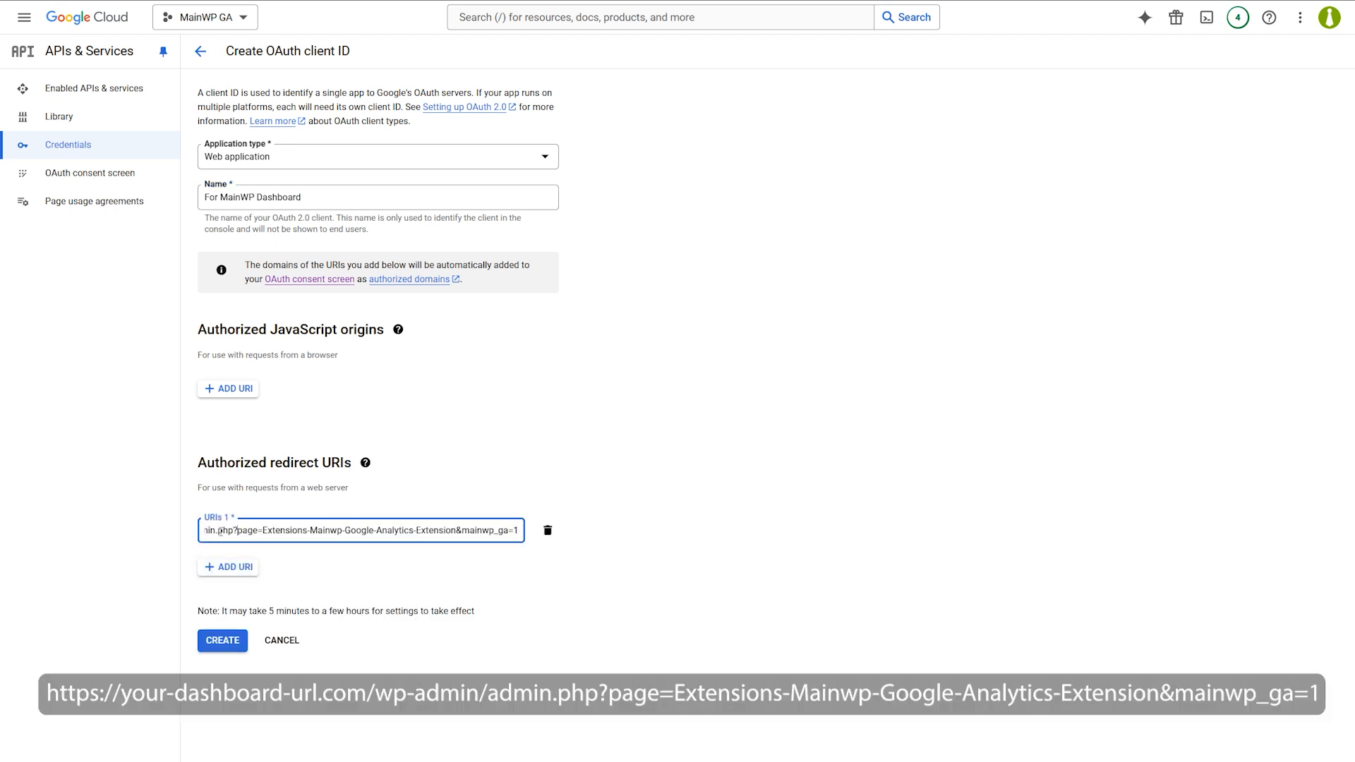
pyautogui.press('Home')
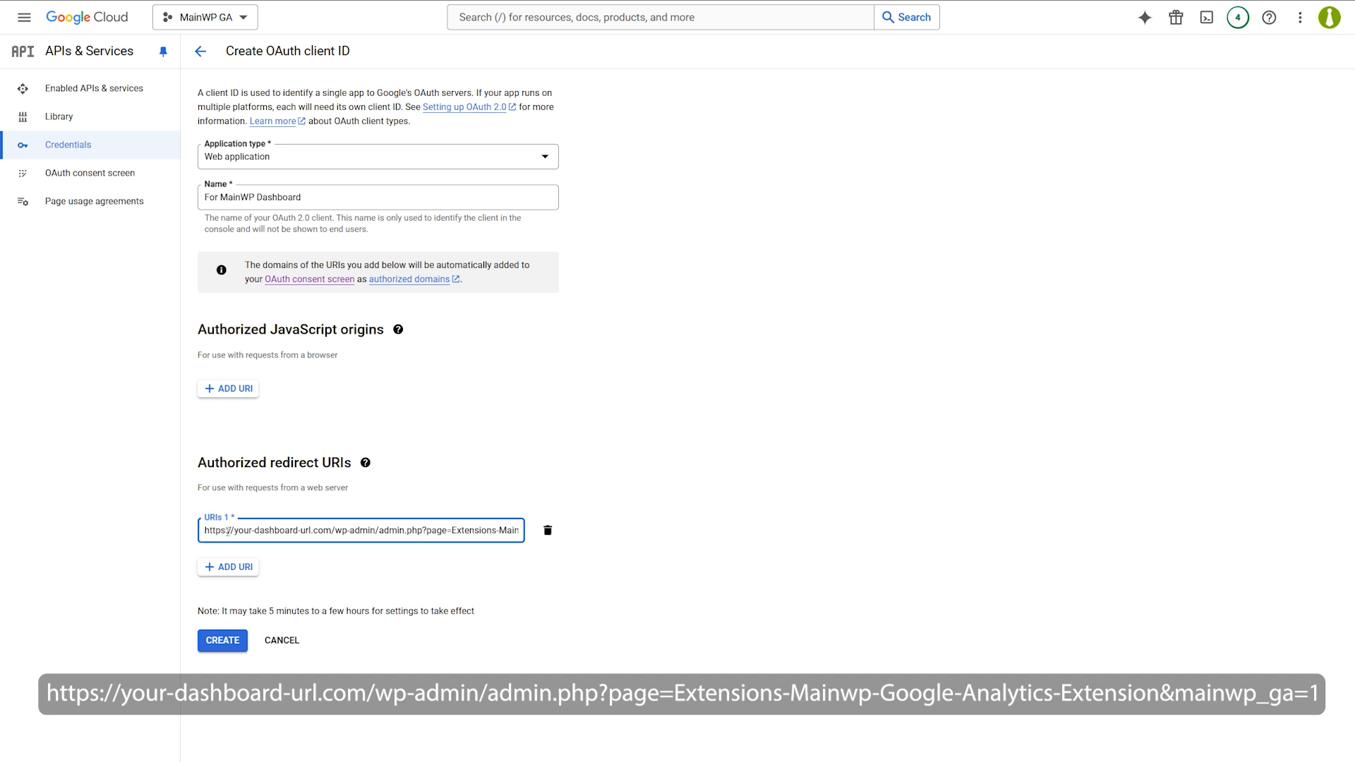
pyautogui.moveTo(235, 531); pyautogui.dragTo(297, 528)
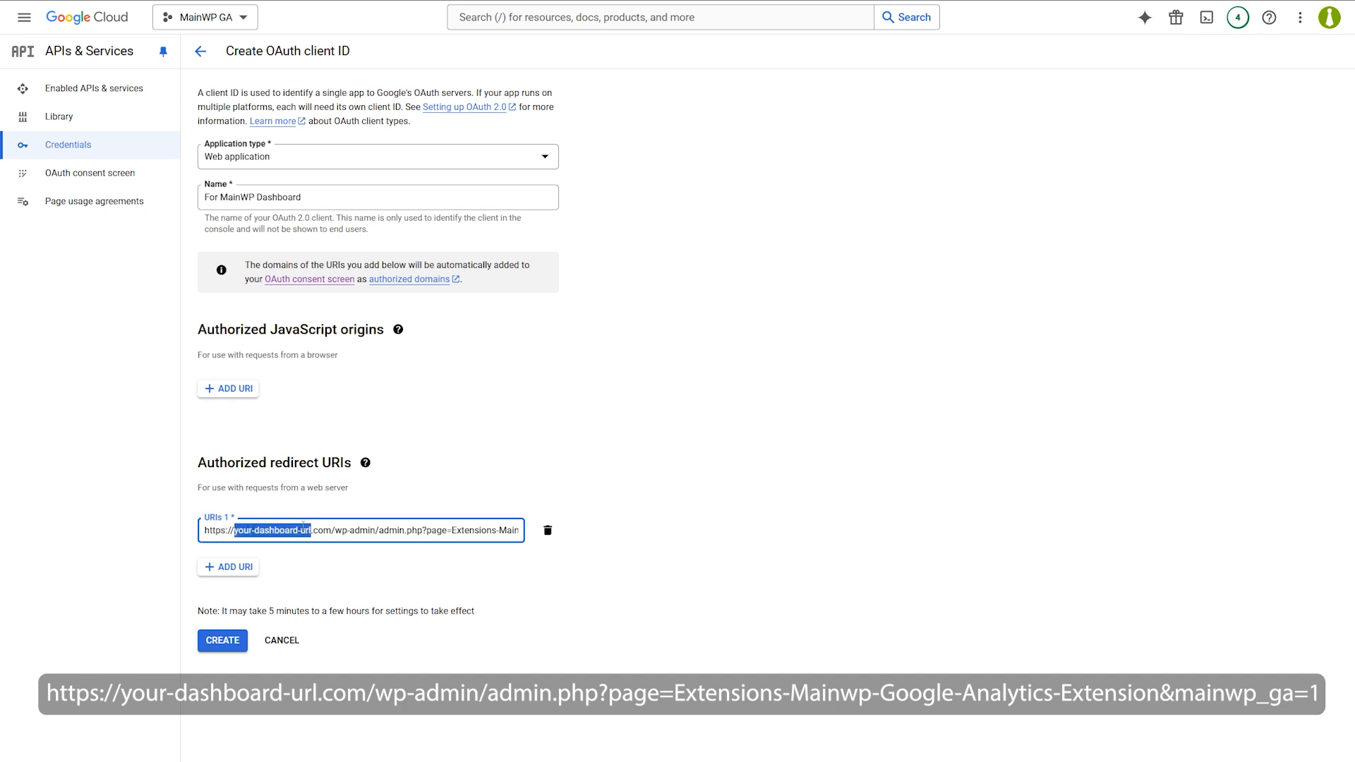
pyautogui.write('mainwpvideo')
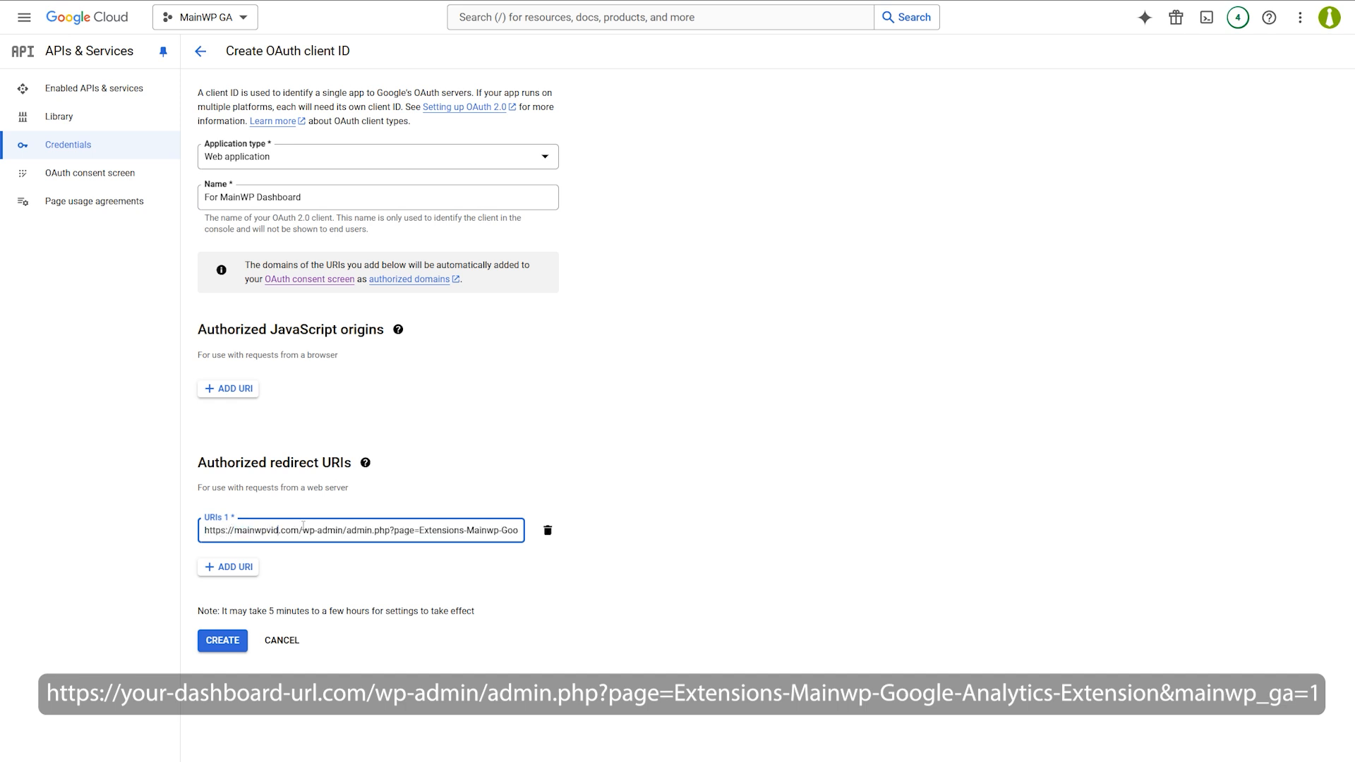
pyautogui.write('s')
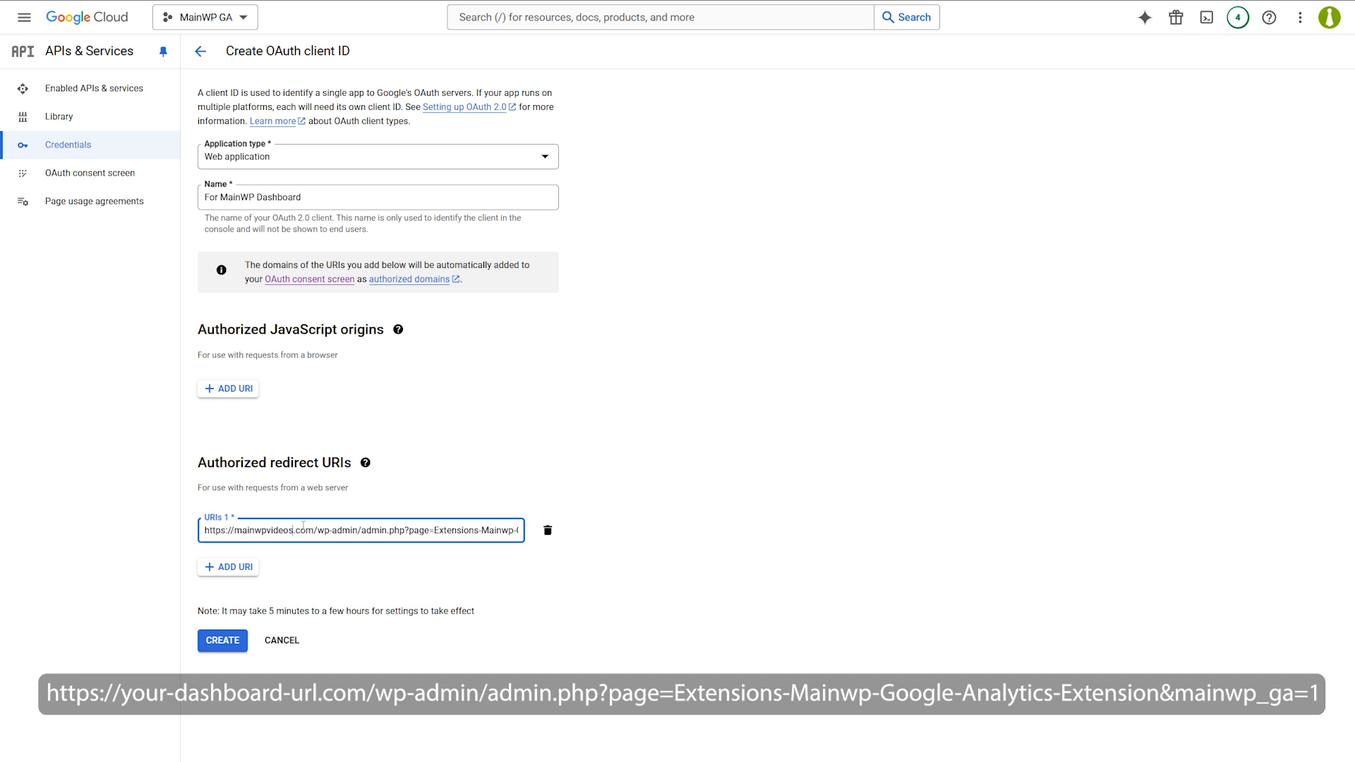
pyautogui.click(321, 567)
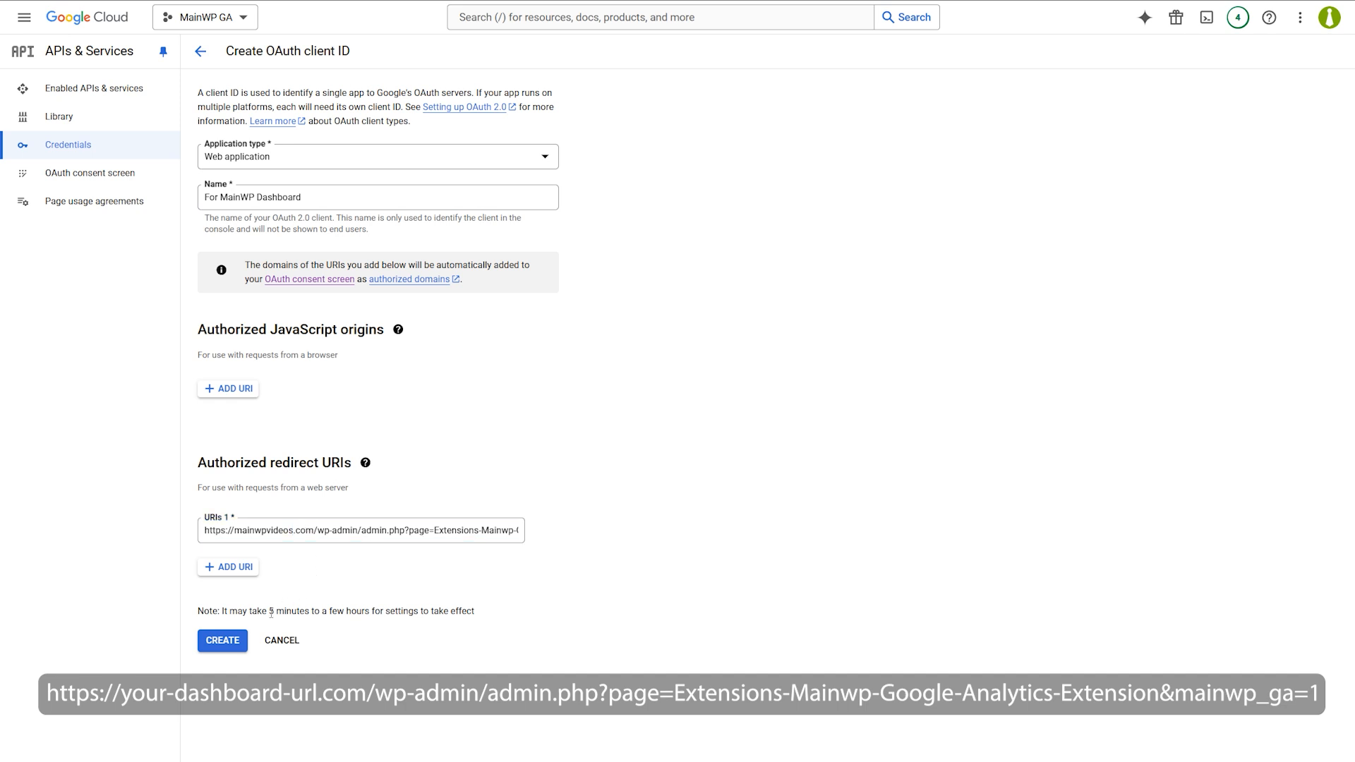
pyautogui.click(235, 645)
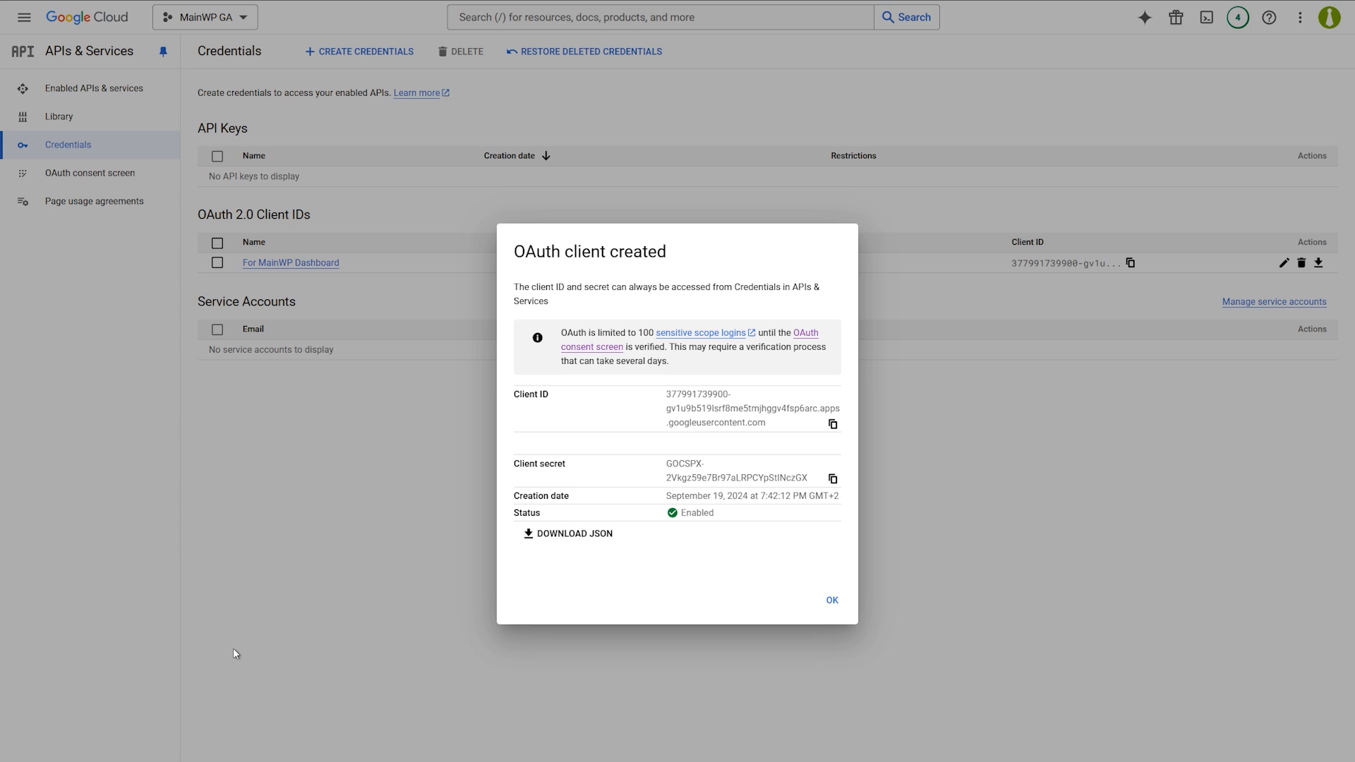
pyautogui.click(832, 601)
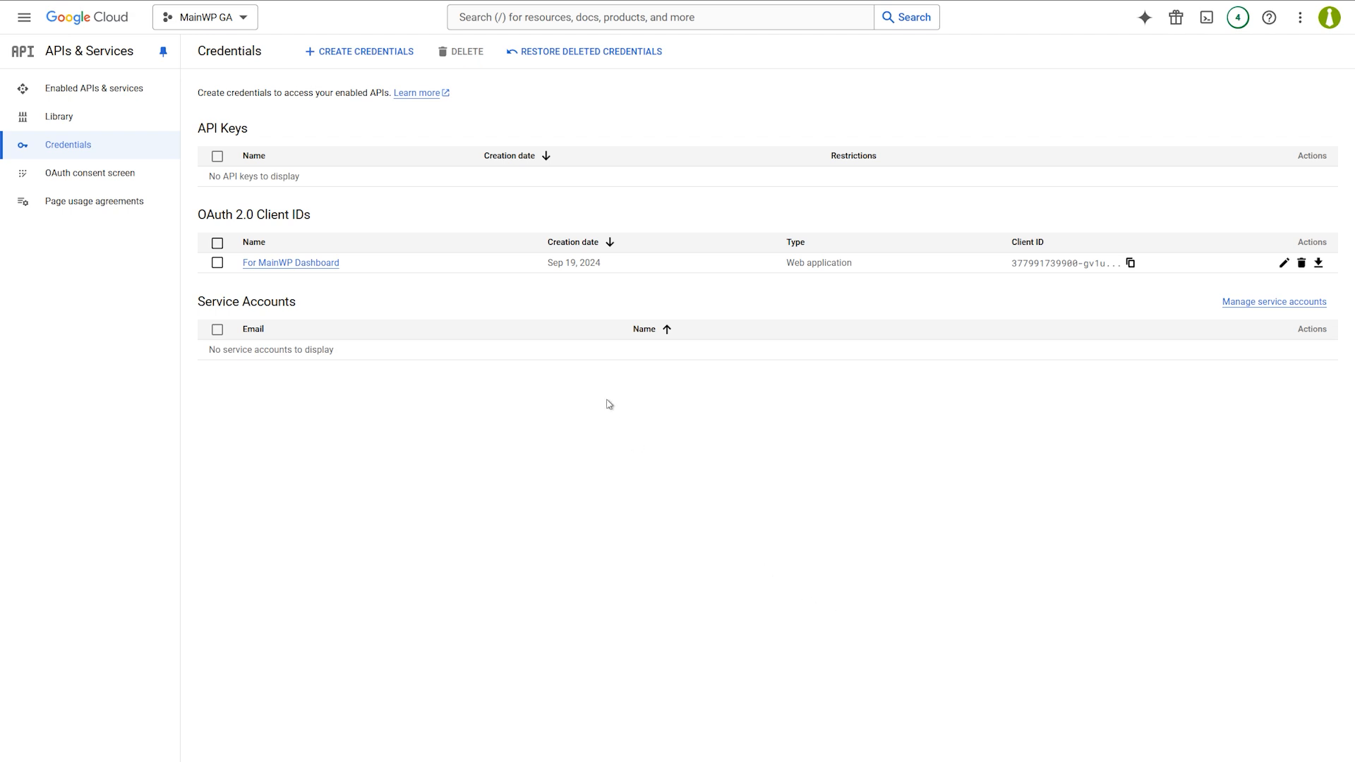
# Create a service account named 'MainWP Dashboard'.
pyautogui.click(386, 52)
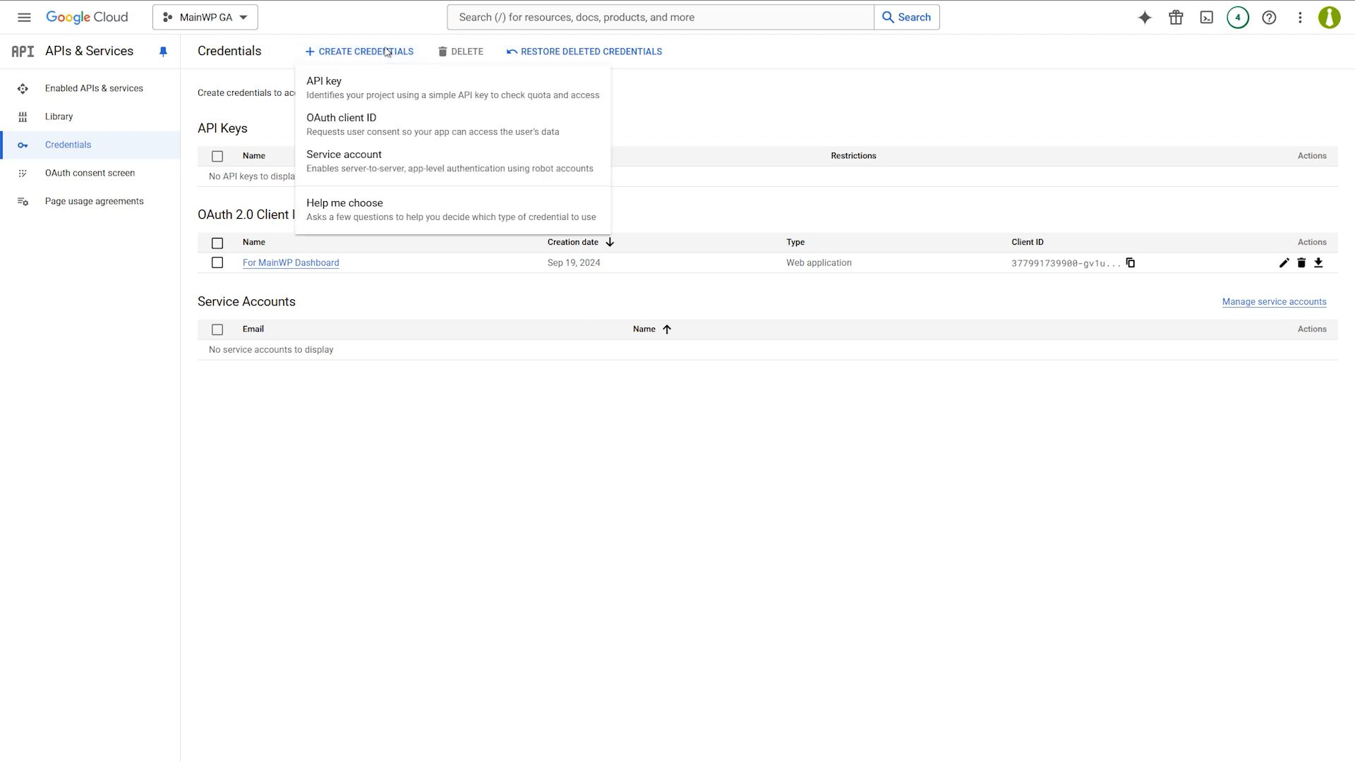
pyautogui.click(376, 170)
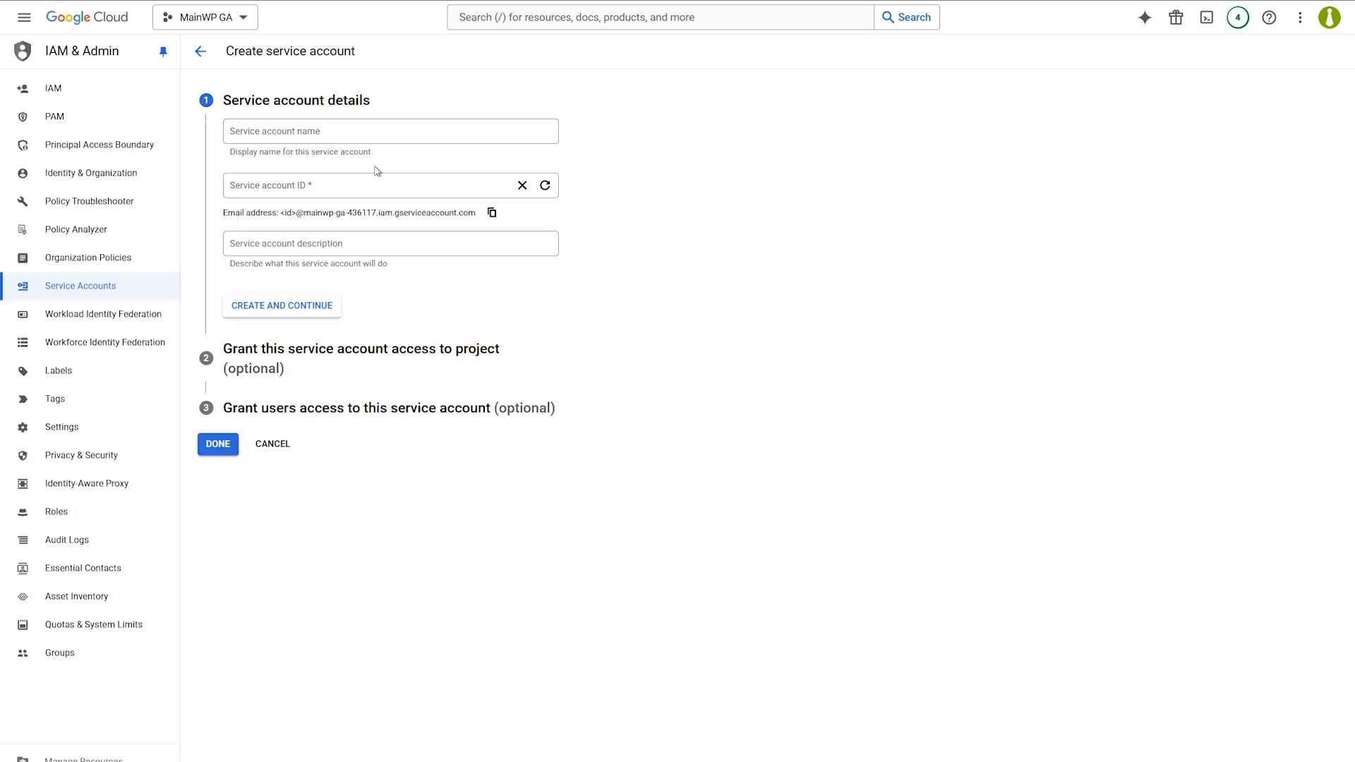
pyautogui.click(365, 132)
pyautogui.write('Main')
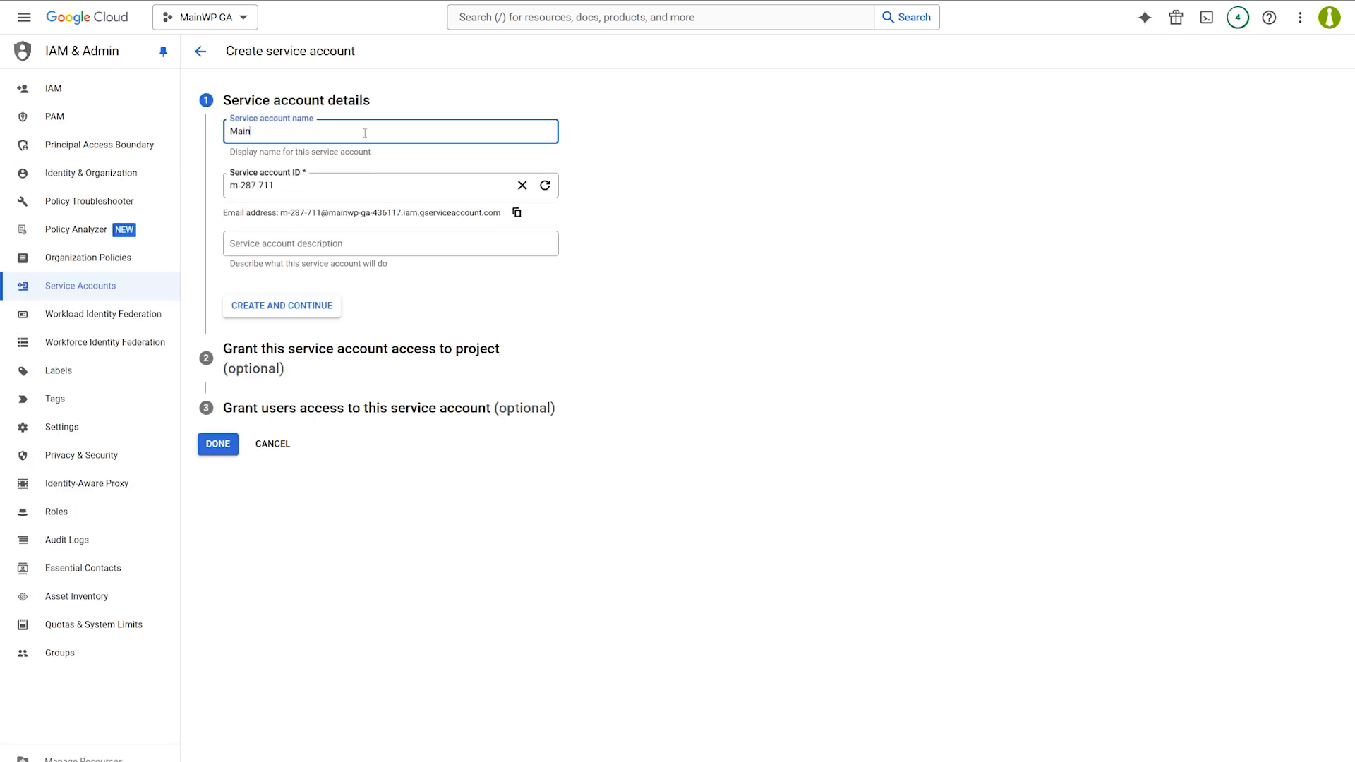
pyautogui.write('WP Dashboard')
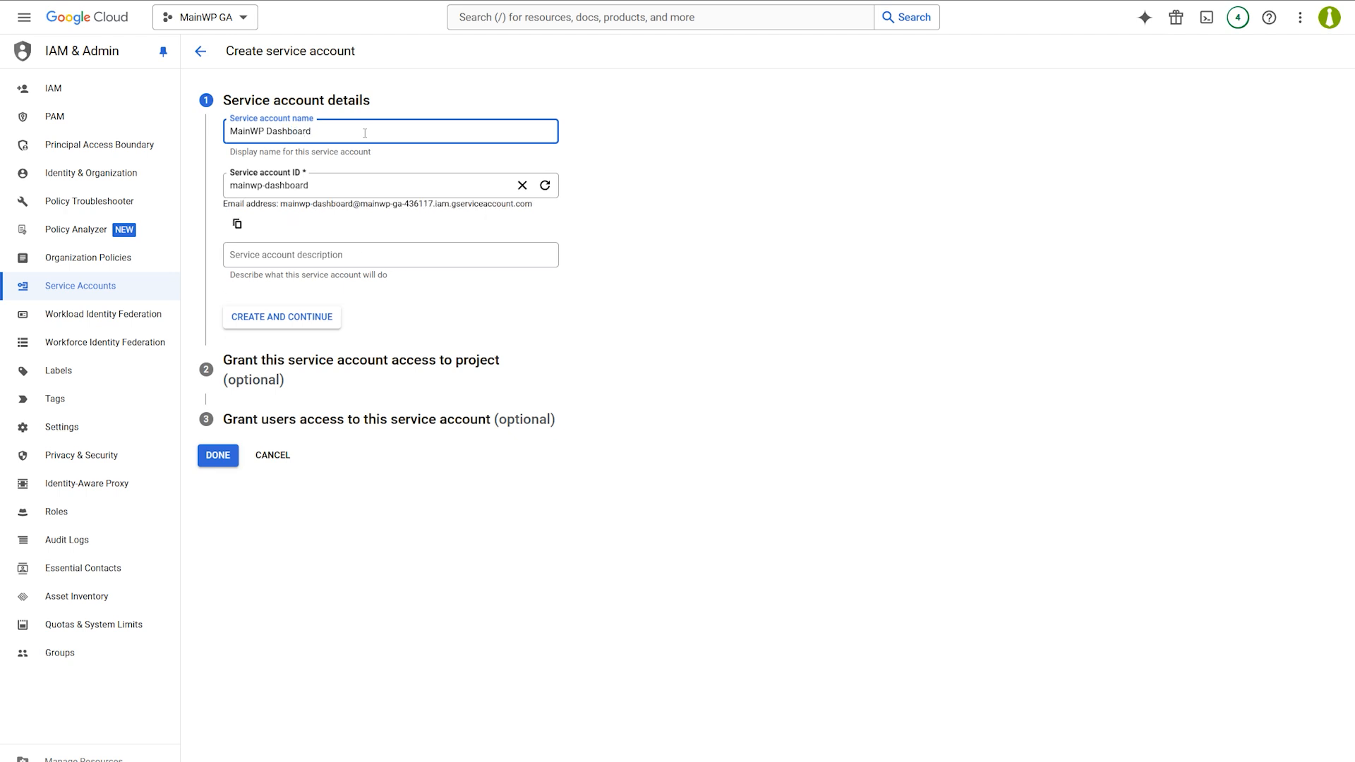
pyautogui.click(224, 458)
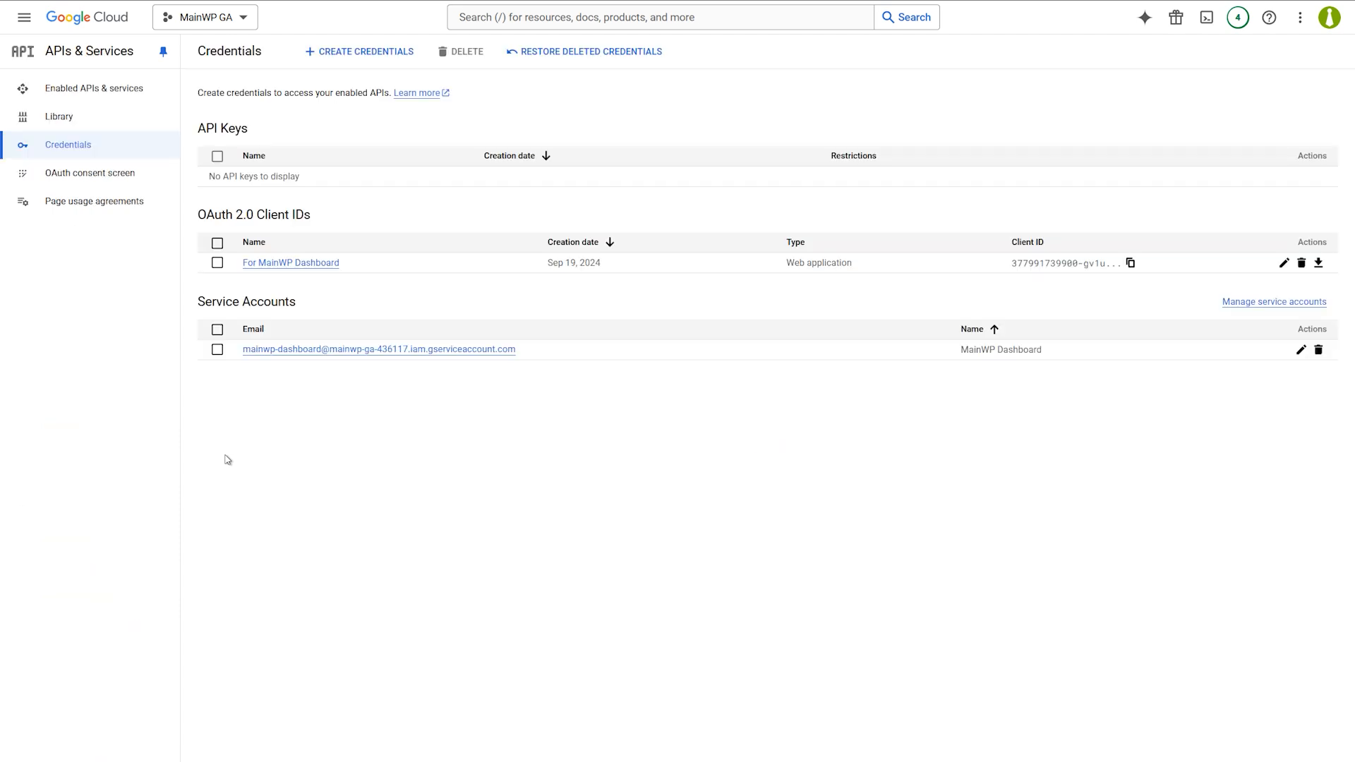
# Create and download a new JSON private key for the MainWP Dashboard service account.
pyautogui.click(313, 351)
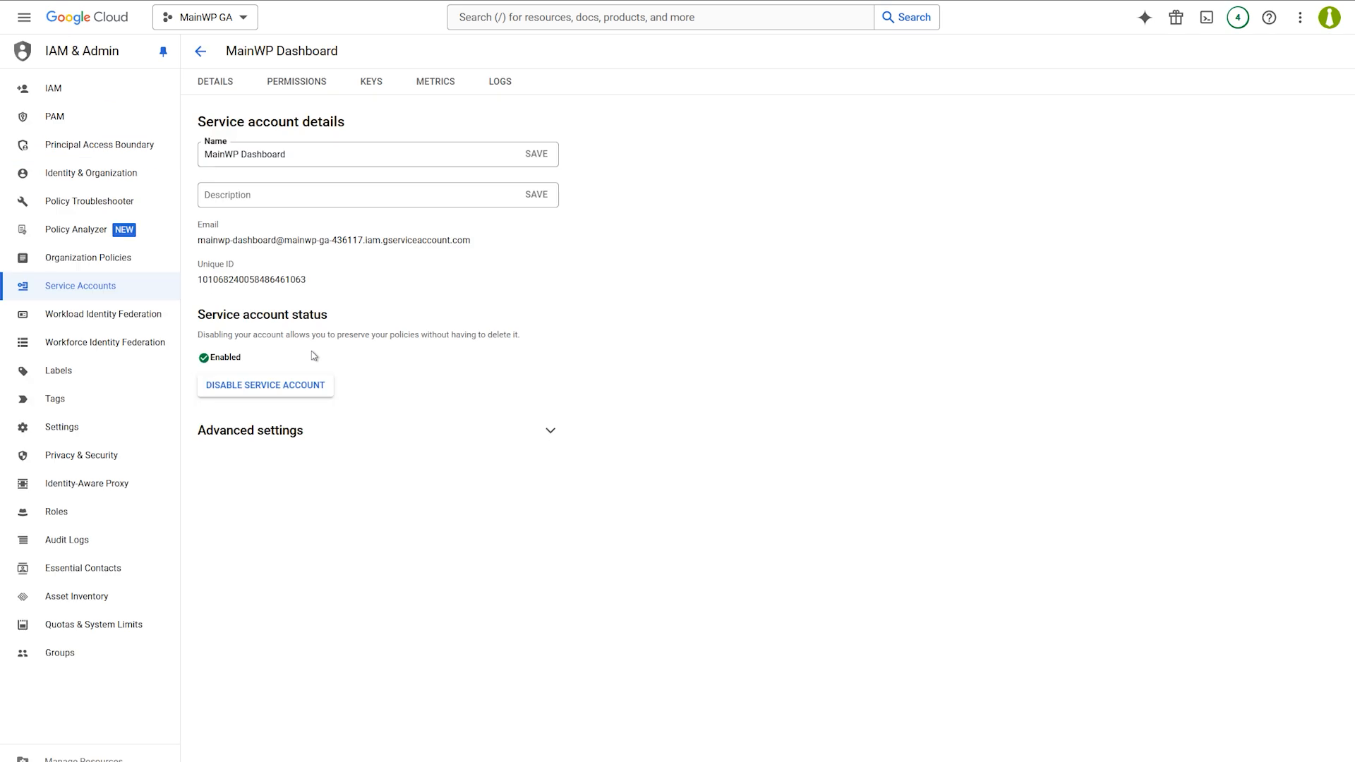
pyautogui.click(376, 90)
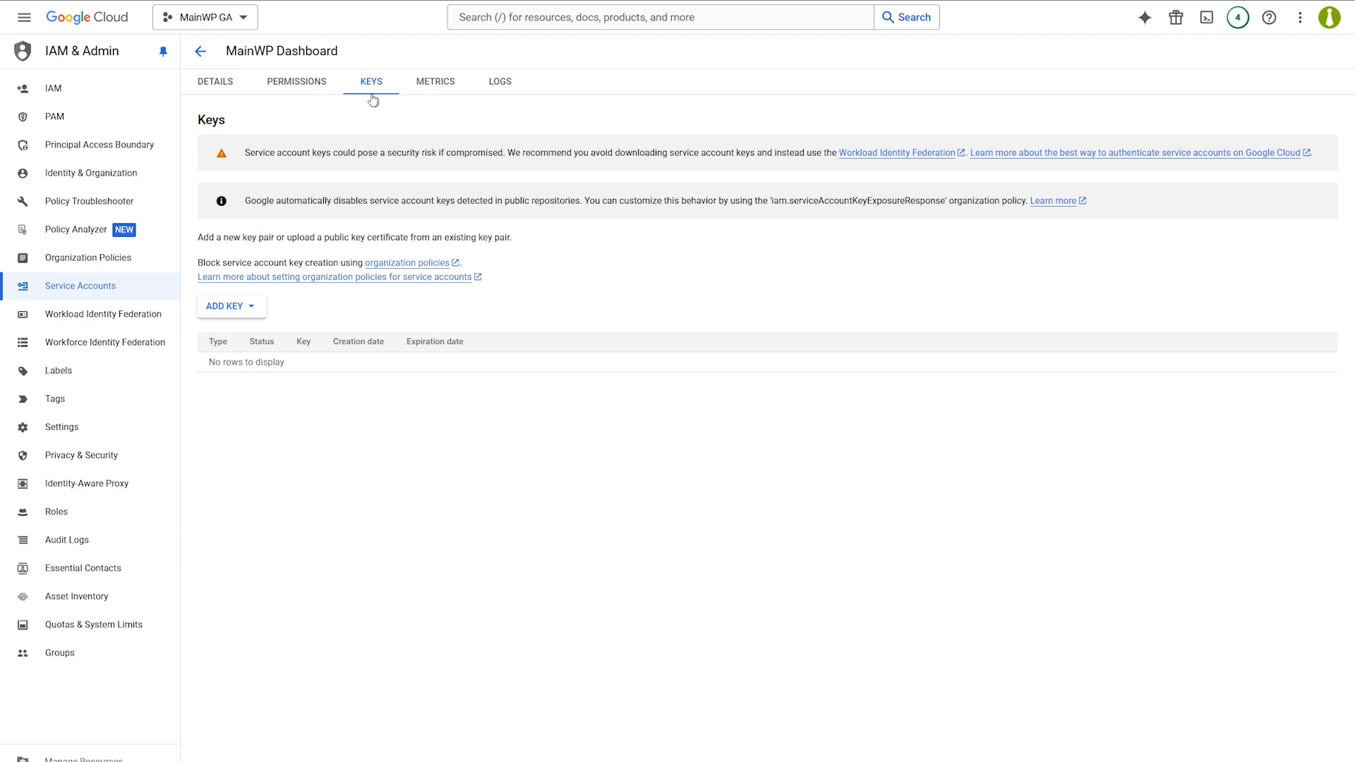
pyautogui.click(232, 314)
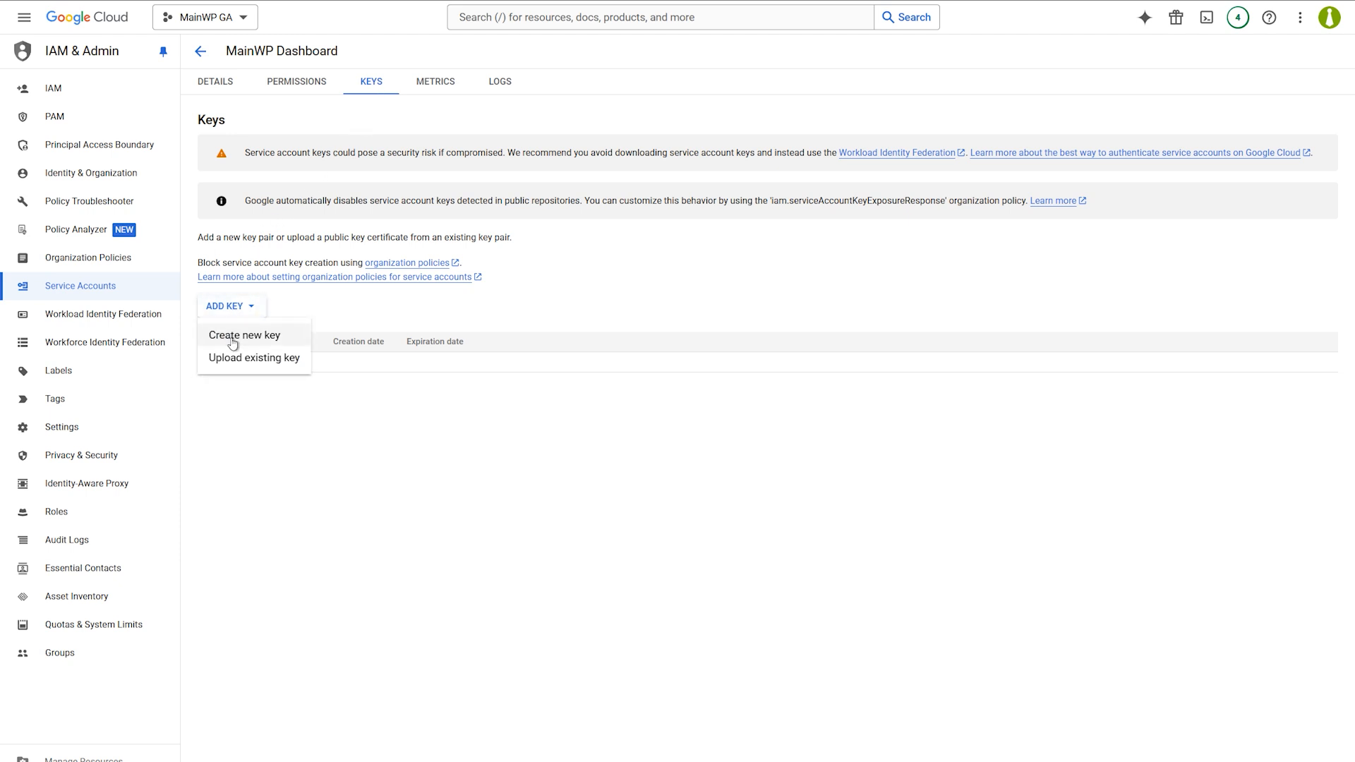
pyautogui.click(233, 339)
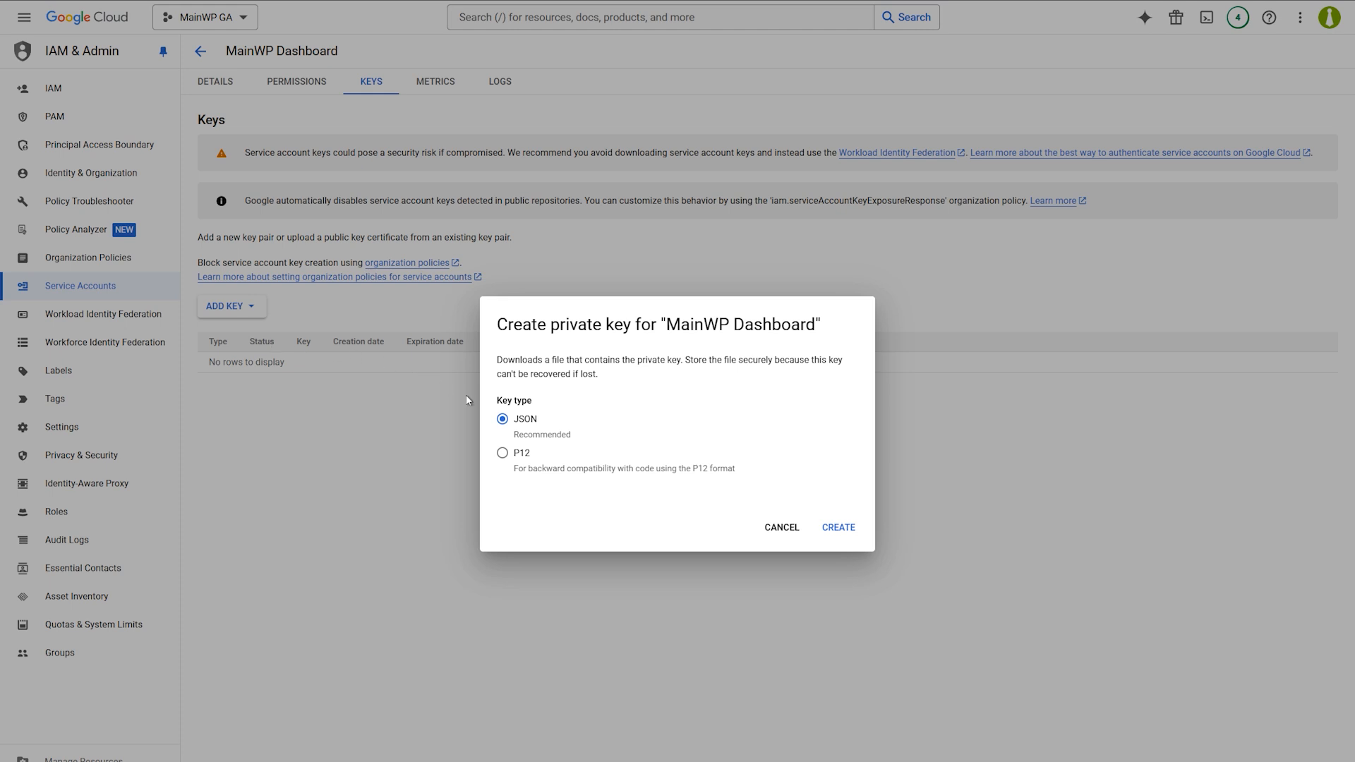
pyautogui.click(838, 528)
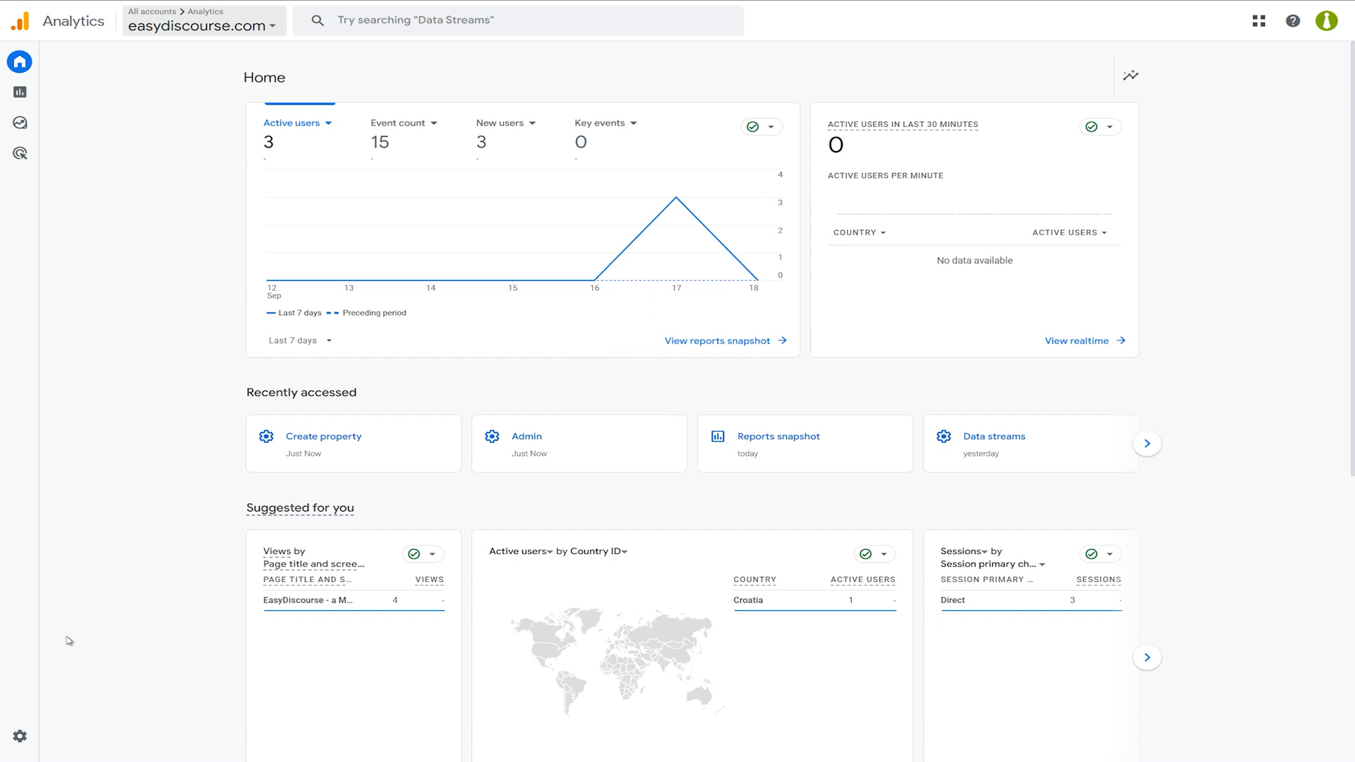
# Open the Admin settings for the easydiscourse.com Analytics property.
pyautogui.click(20, 736)
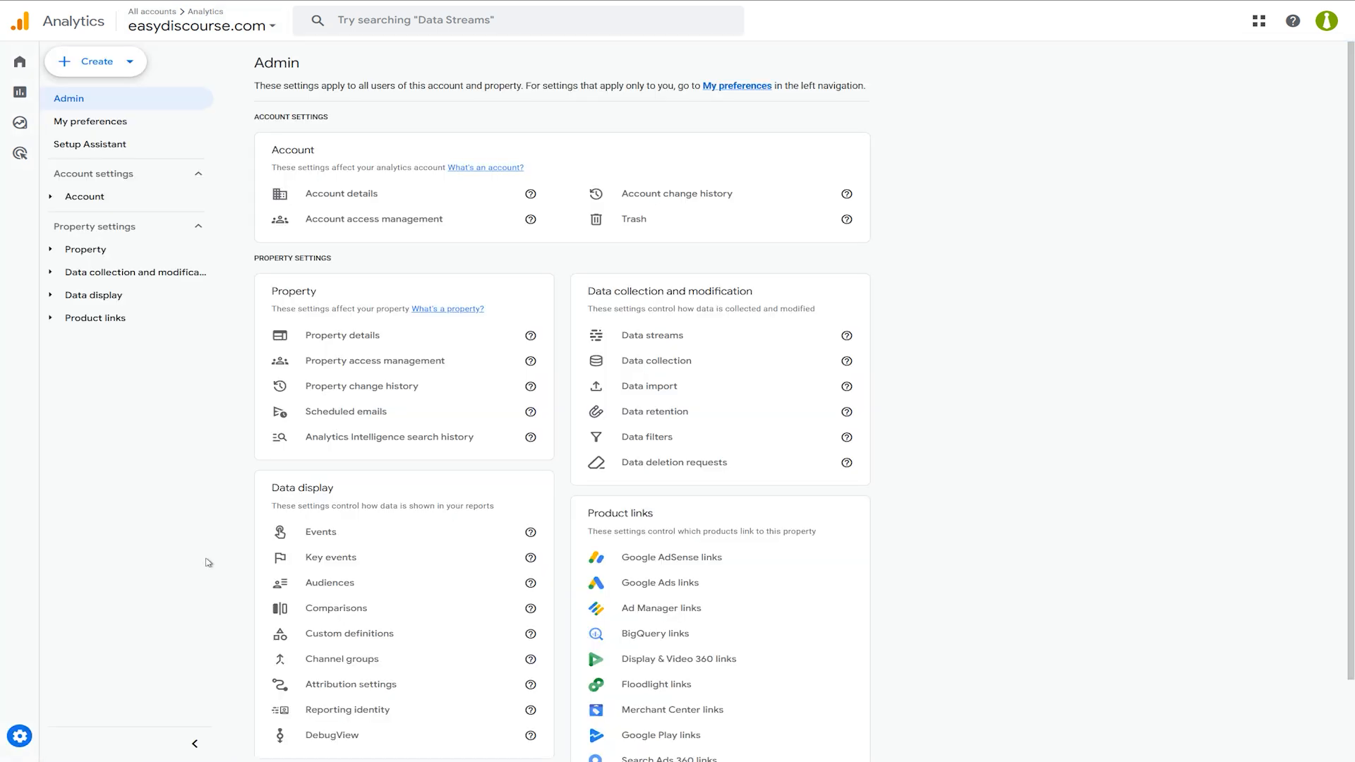
# Open Property access management for easydiscourse.com and start adding a new user.
pyautogui.click(380, 366)
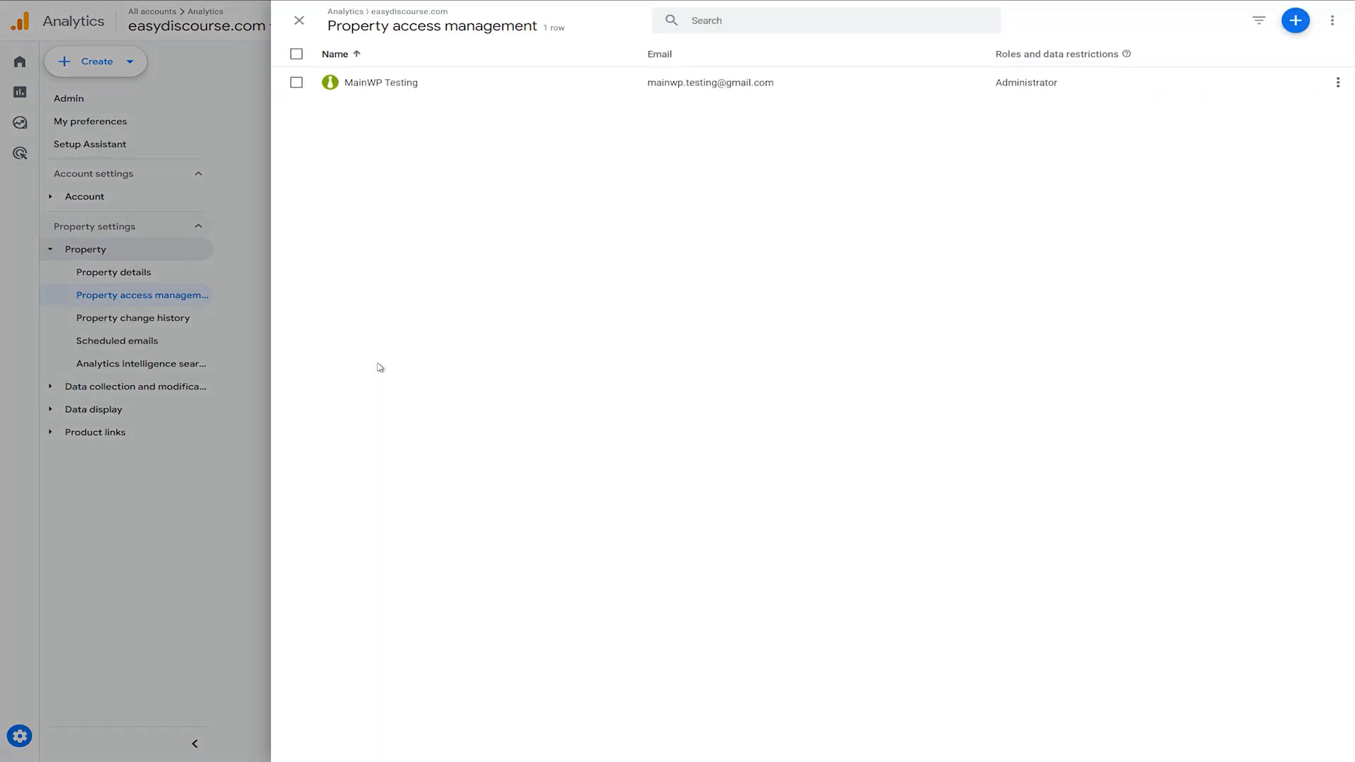
pyautogui.click(1296, 22)
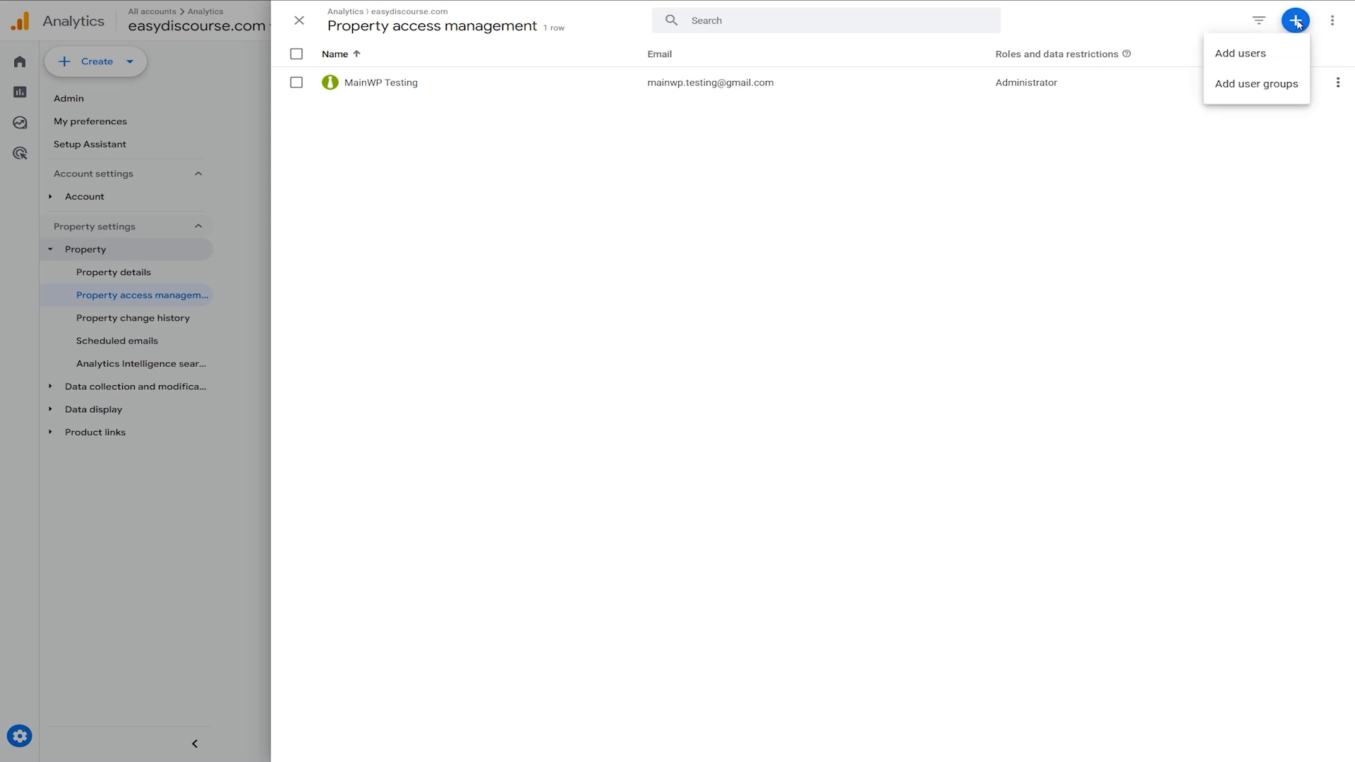
pyautogui.click(1281, 61)
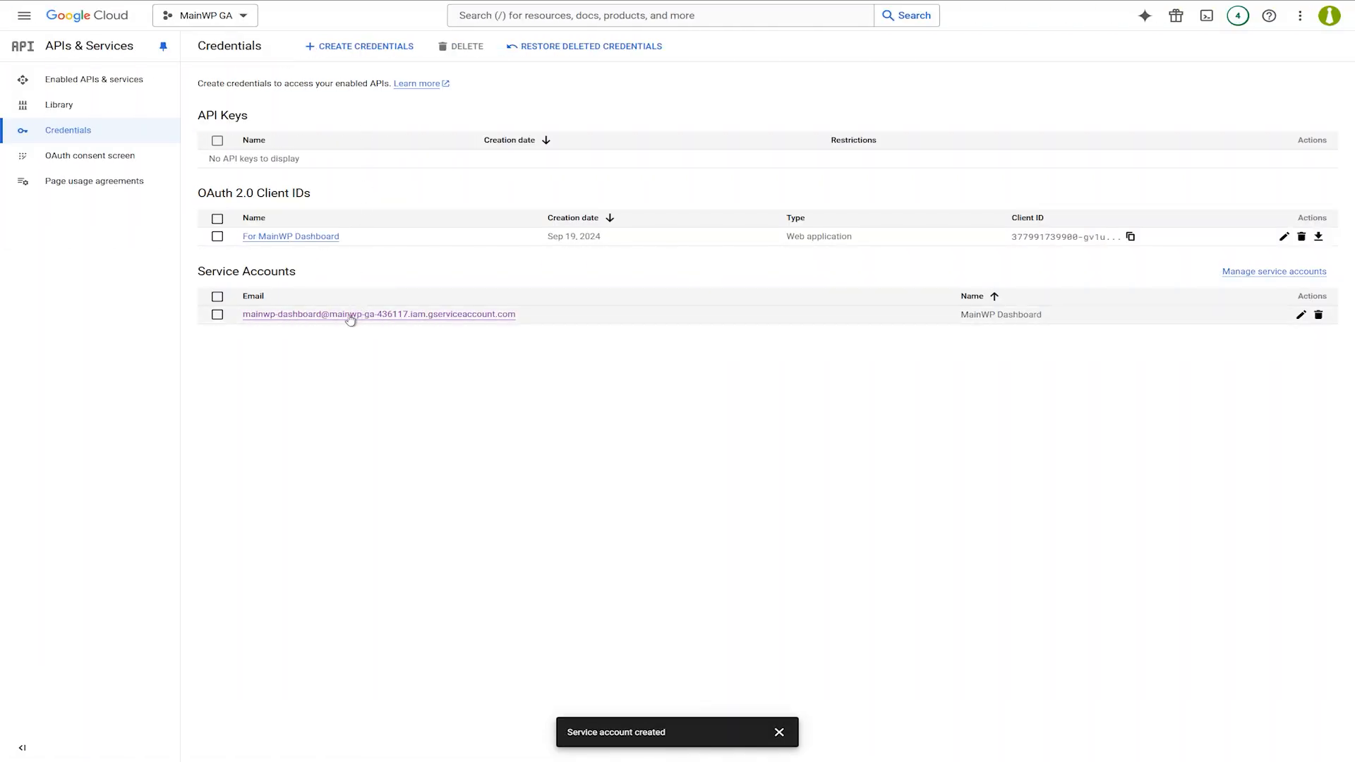
# Copy the service account's email from the Cloud Console Credentials page into the Analytics Email addresses field.
pyautogui.click(542, 317)
pyautogui.moveTo(523, 318); pyautogui.dragTo(242, 318)
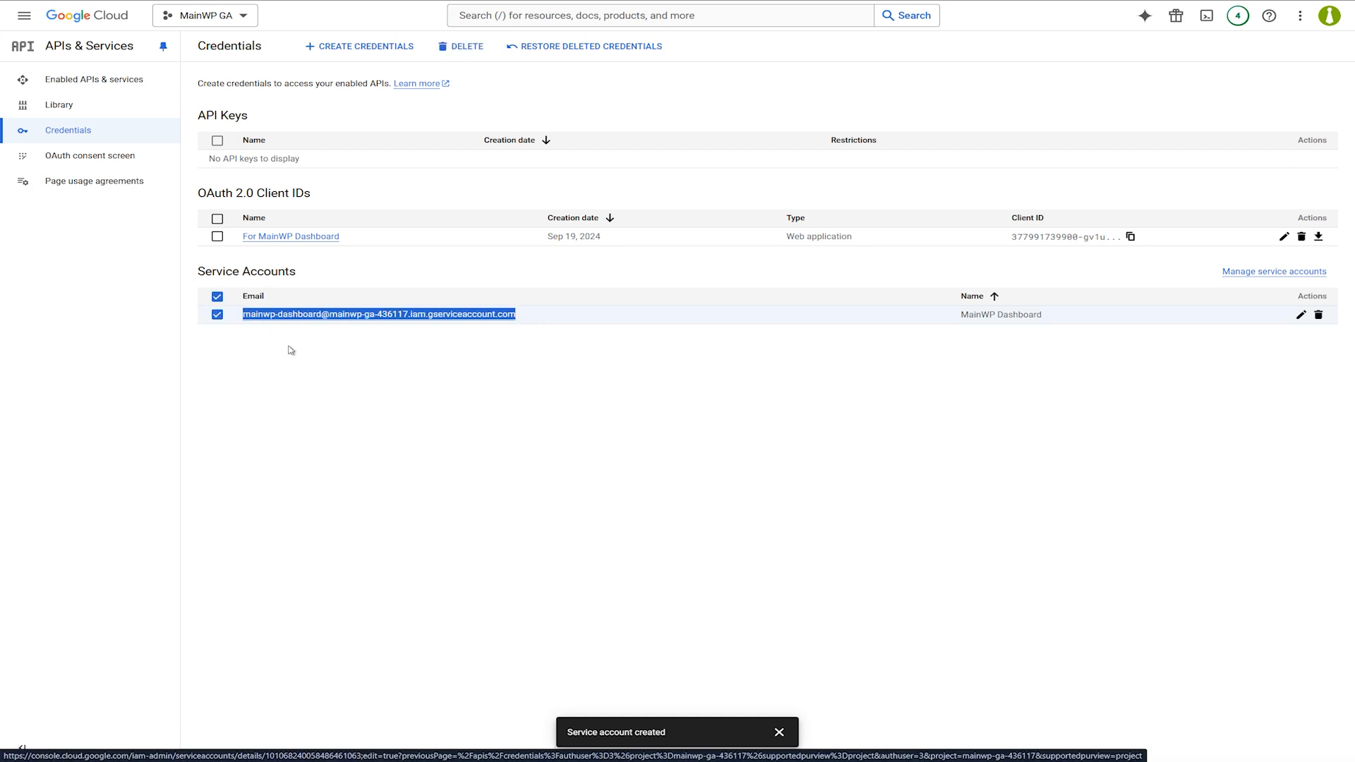
pyautogui.hotkey('ctrl', 'c')
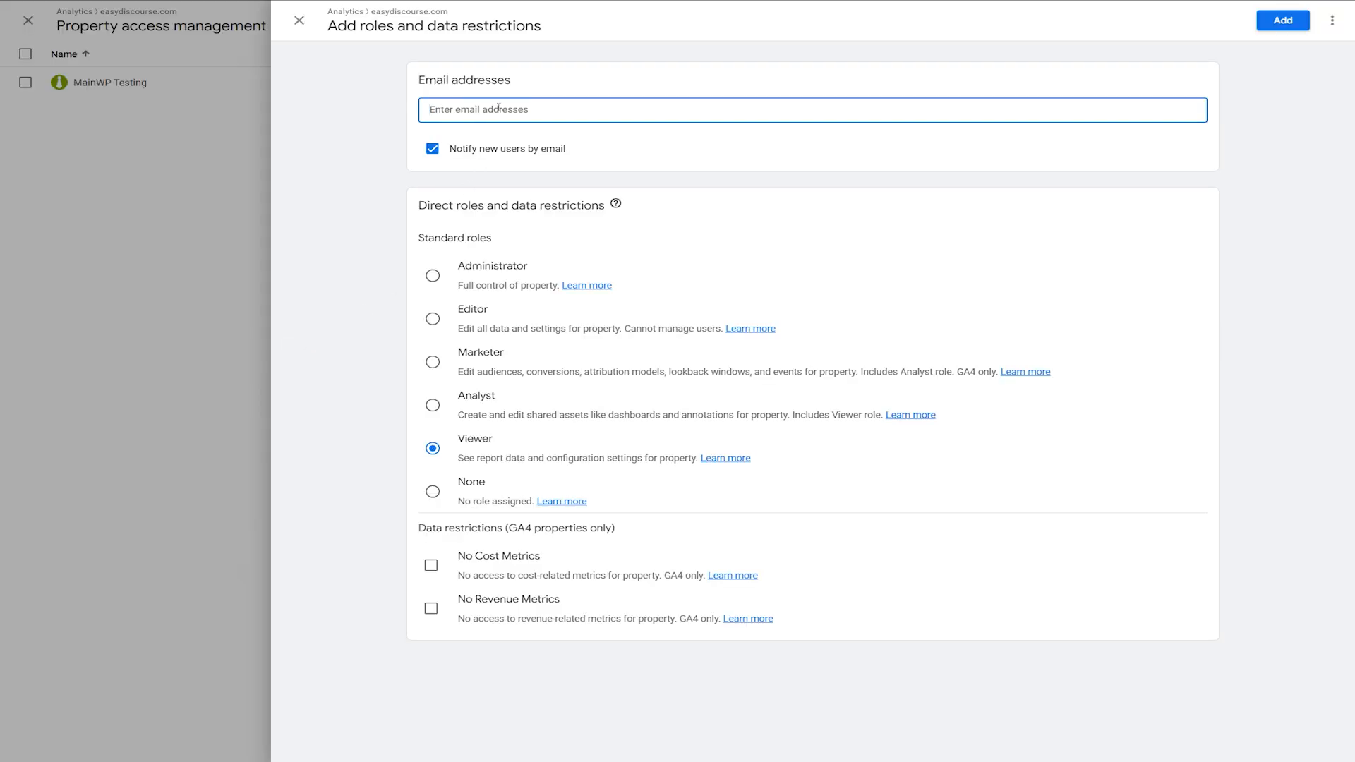
pyautogui.hotkey('ctrl', 'v')
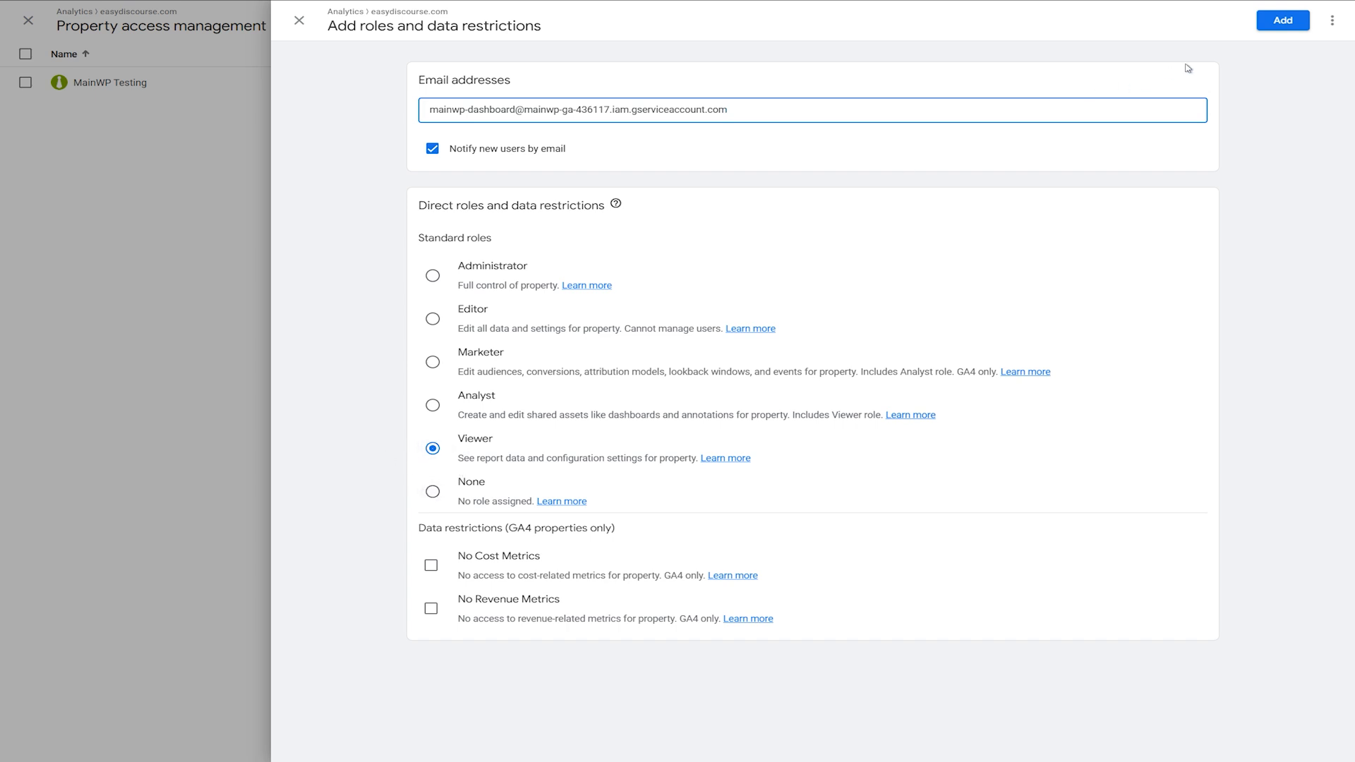
# Add the MainWP Dashboard service account to the easydiscourse.com property with the Viewer role.
pyautogui.click(1299, 31)
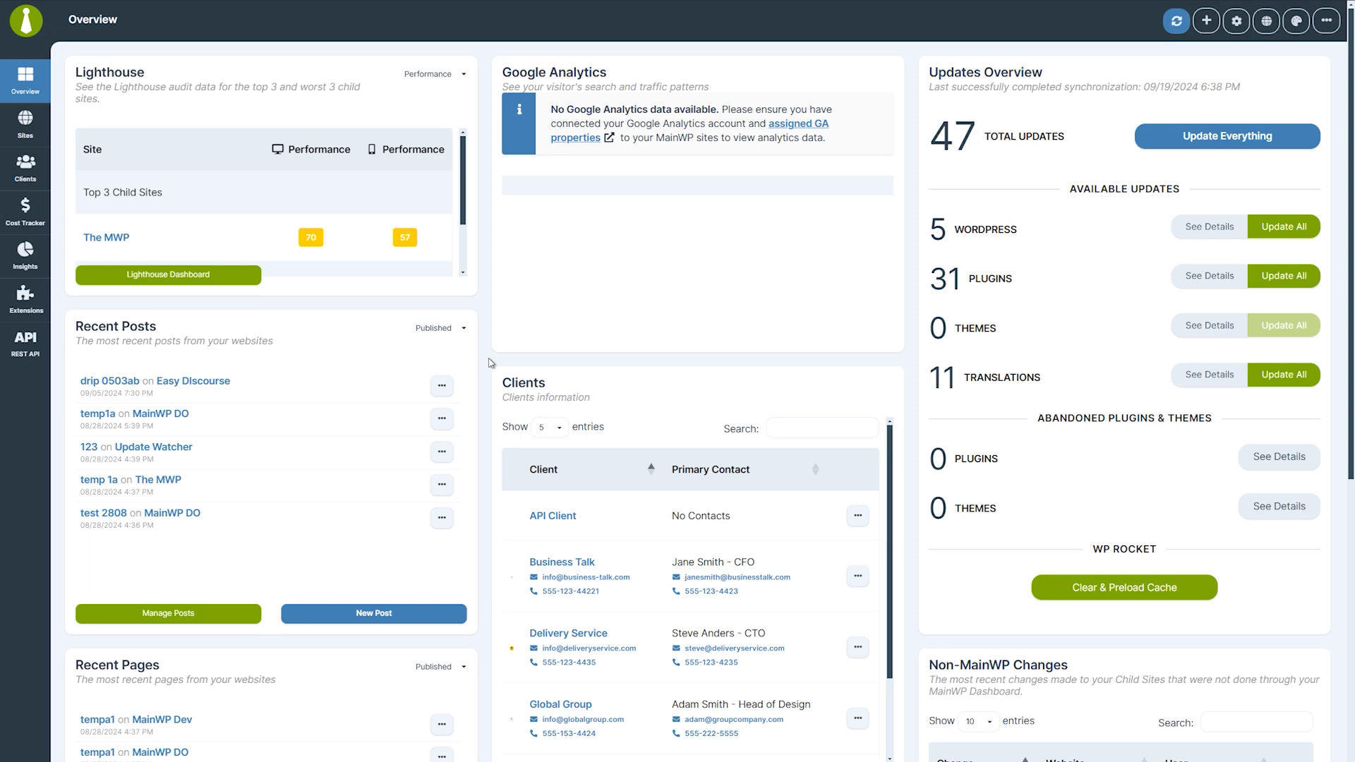
# Upload the service account's JSON key in the Google Analytics extension and connect the account, confirming it under Manage Accounts.
pyautogui.click(26, 300)
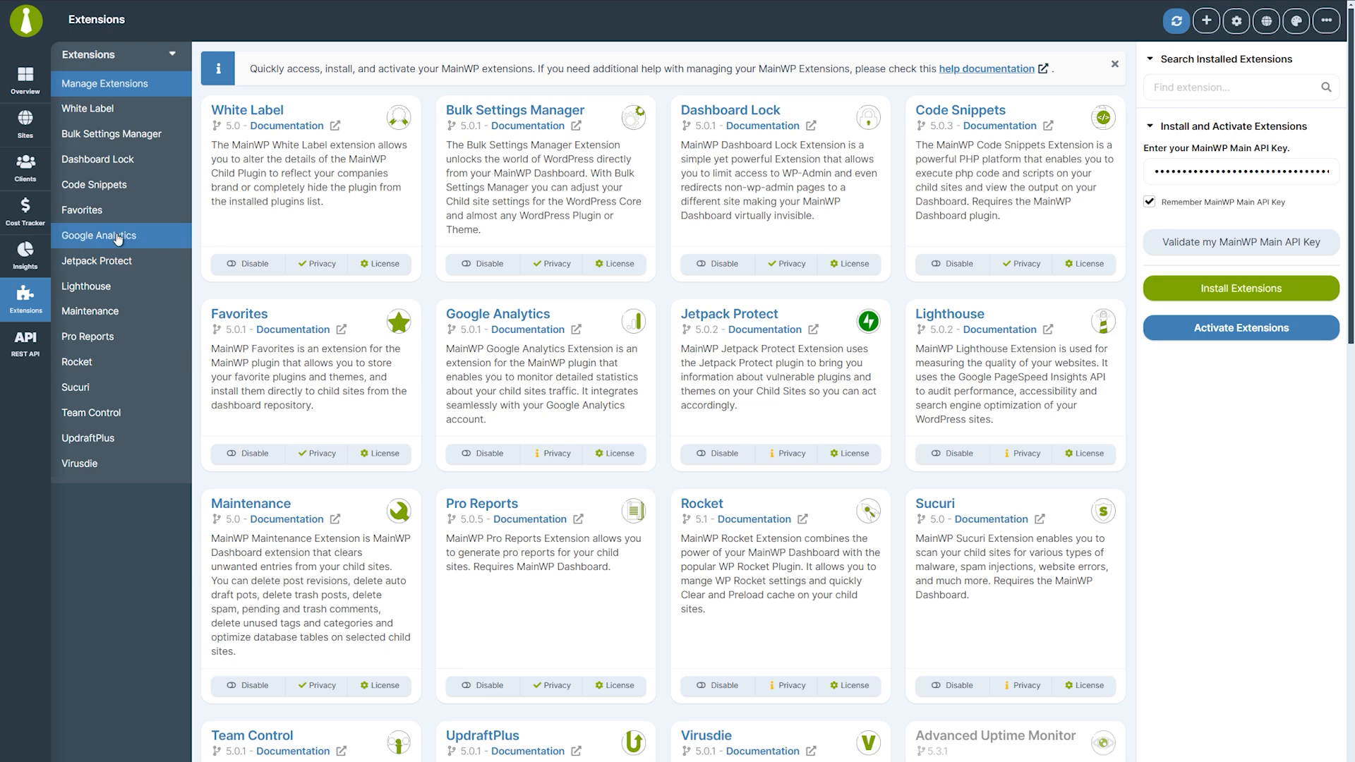
pyautogui.click(118, 237)
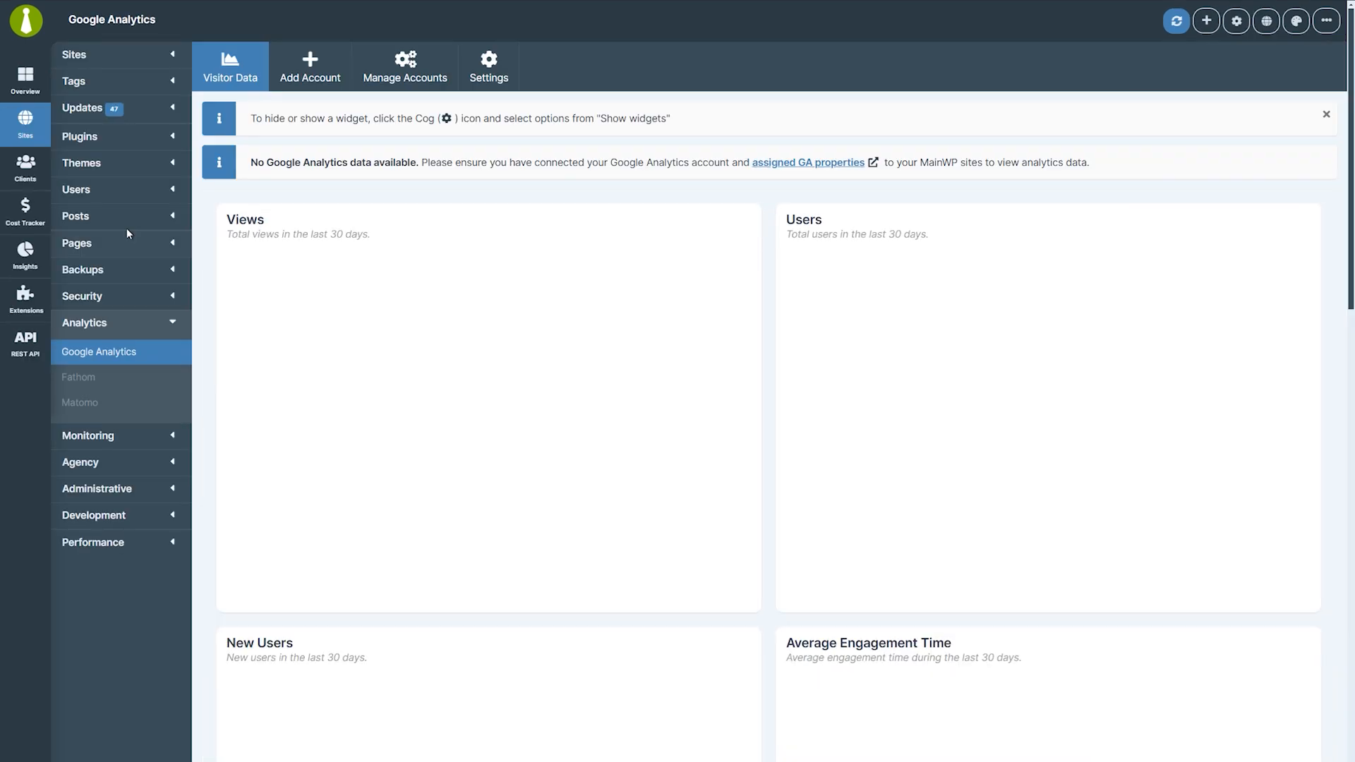
pyautogui.click(317, 90)
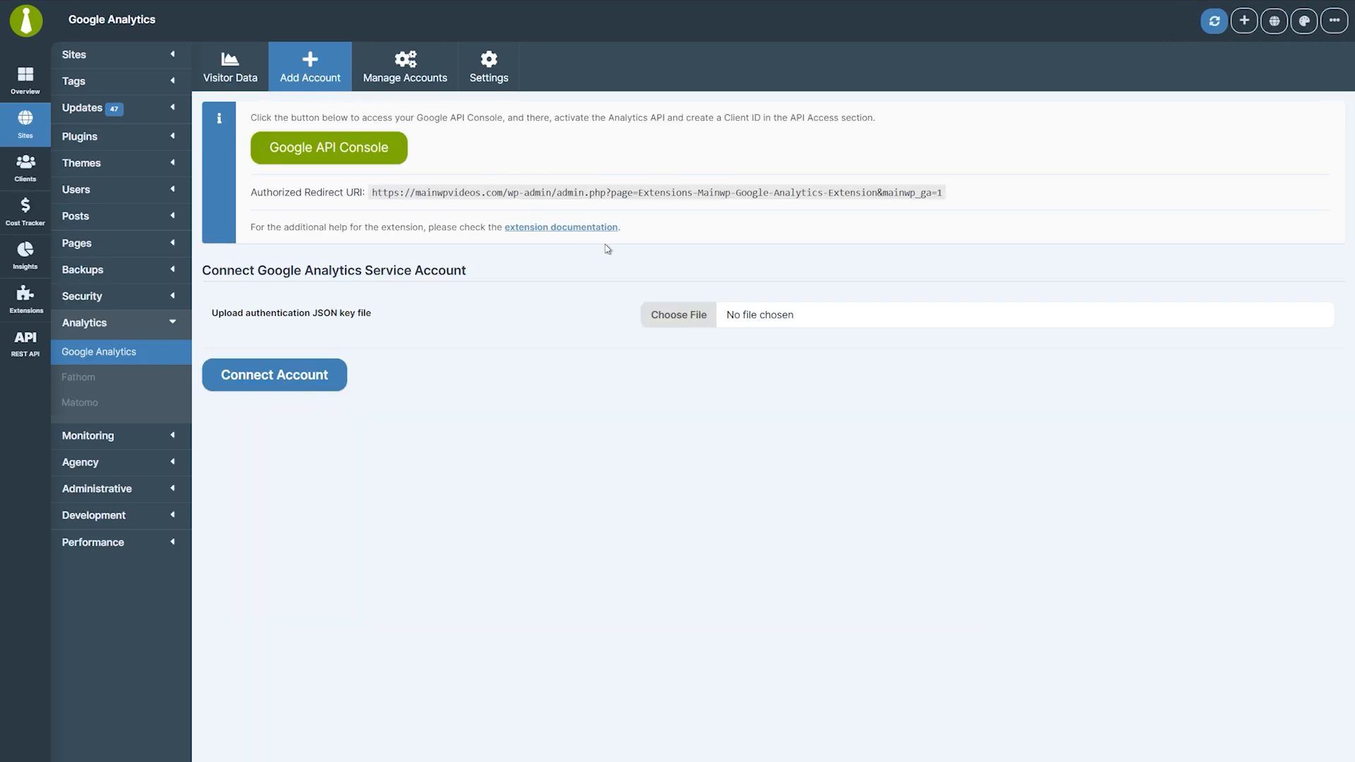
pyautogui.click(677, 316)
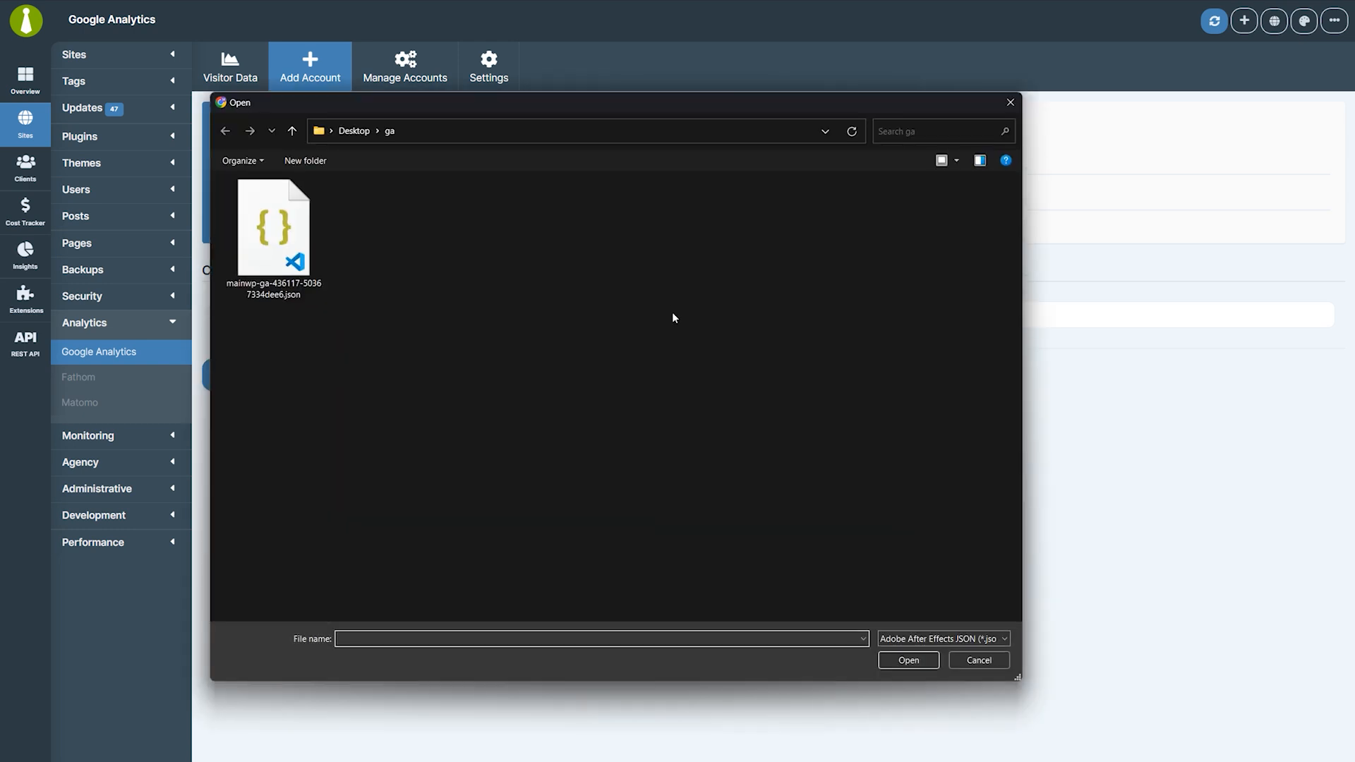
pyautogui.click(290, 248)
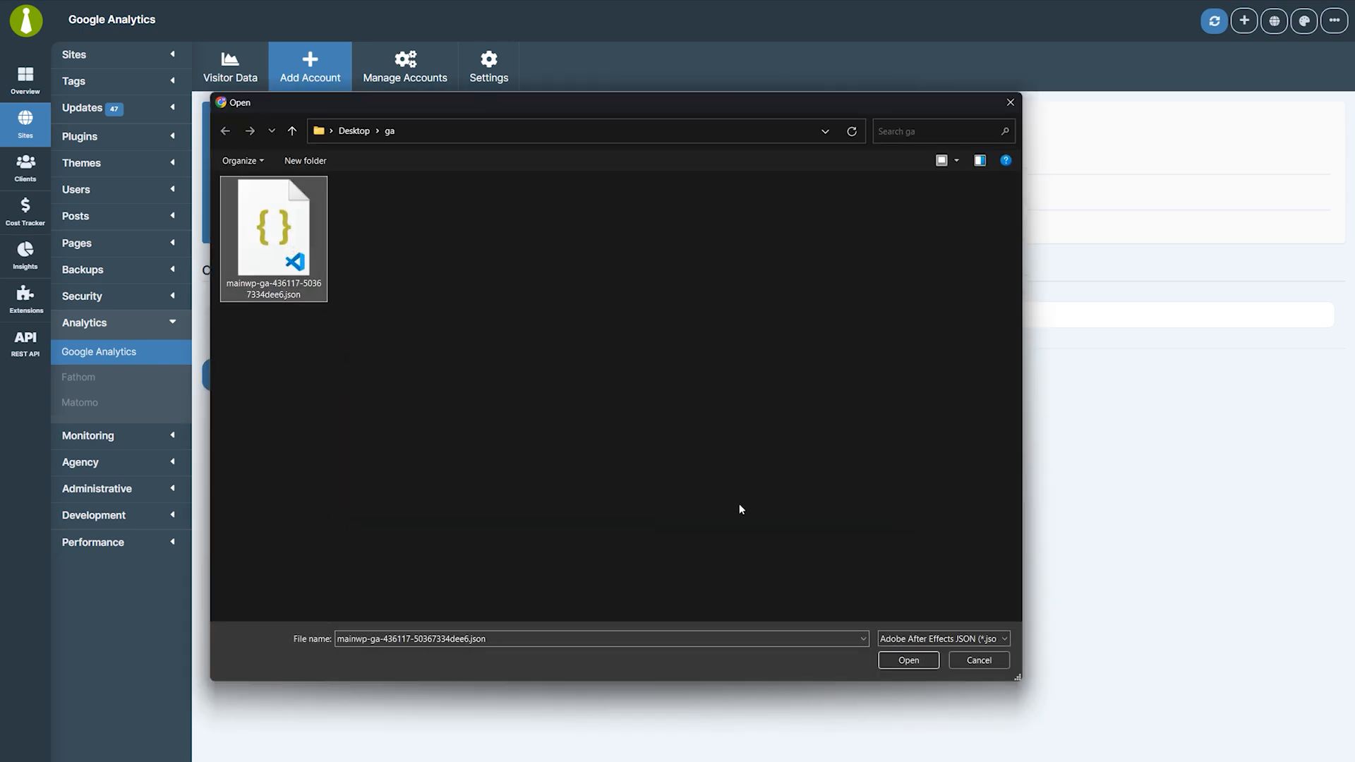
pyautogui.click(907, 663)
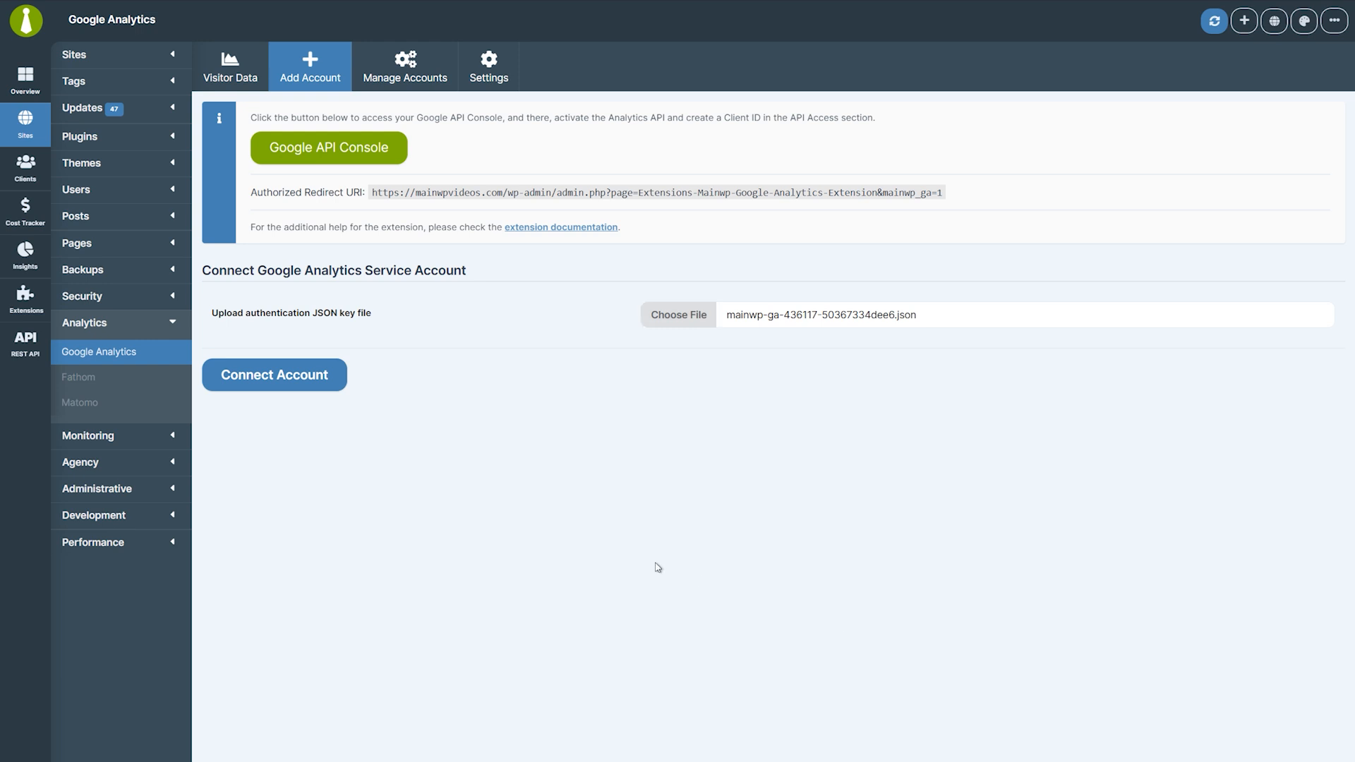
pyautogui.click(267, 379)
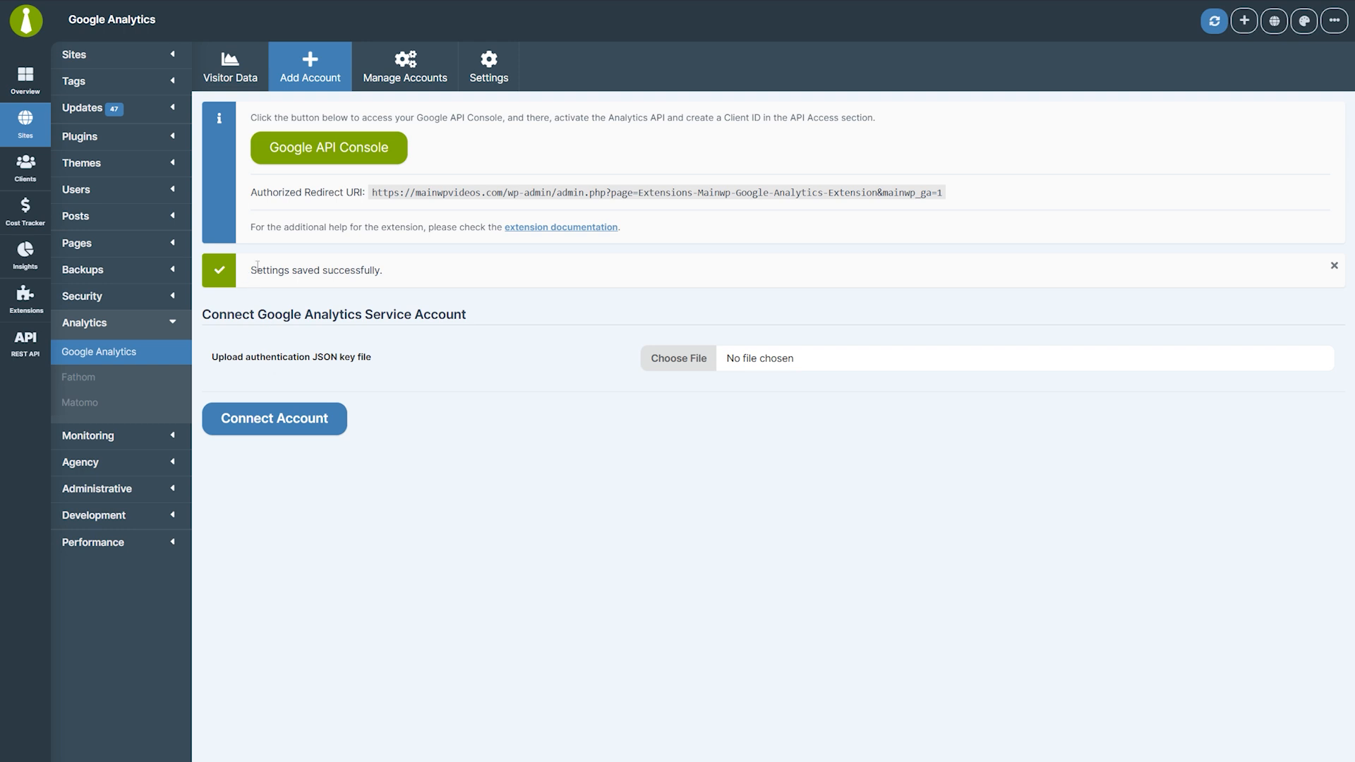
pyautogui.click(401, 90)
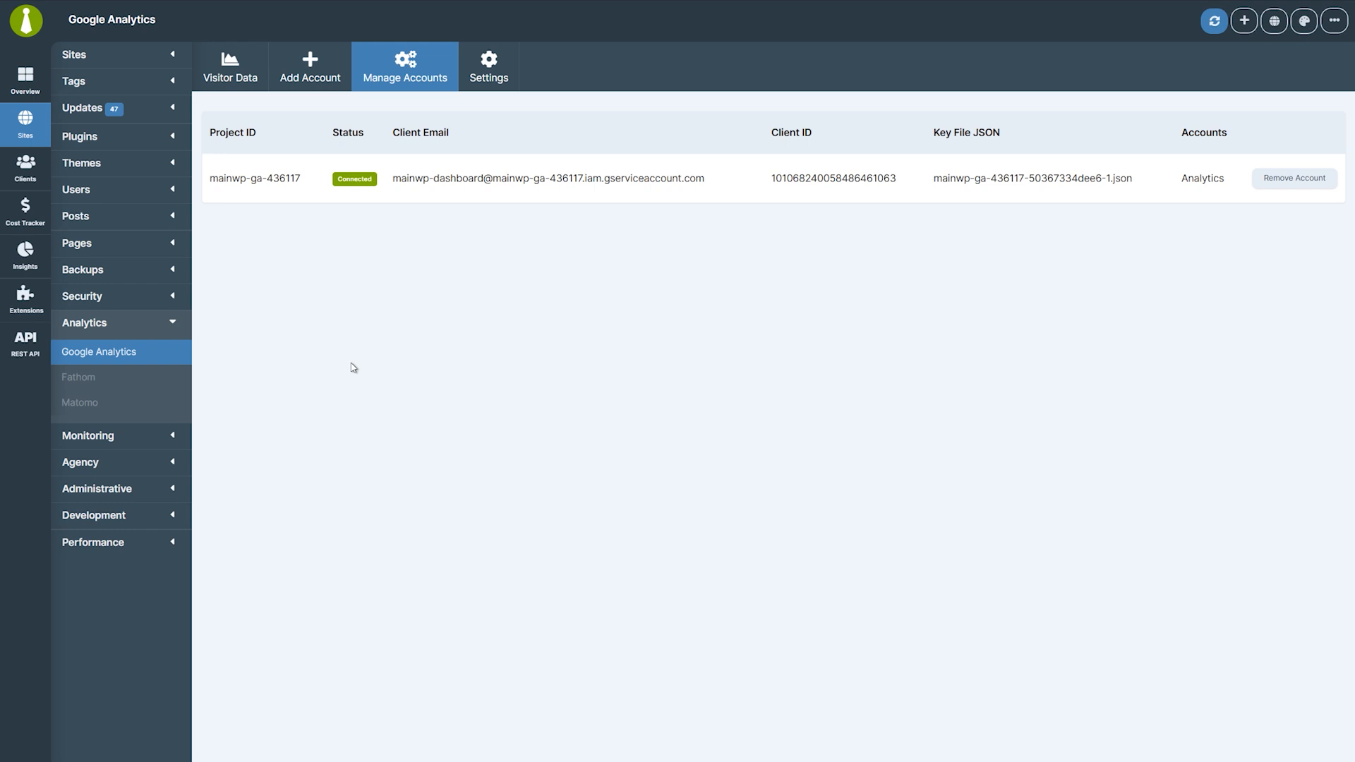
pyautogui.click(36, 136)
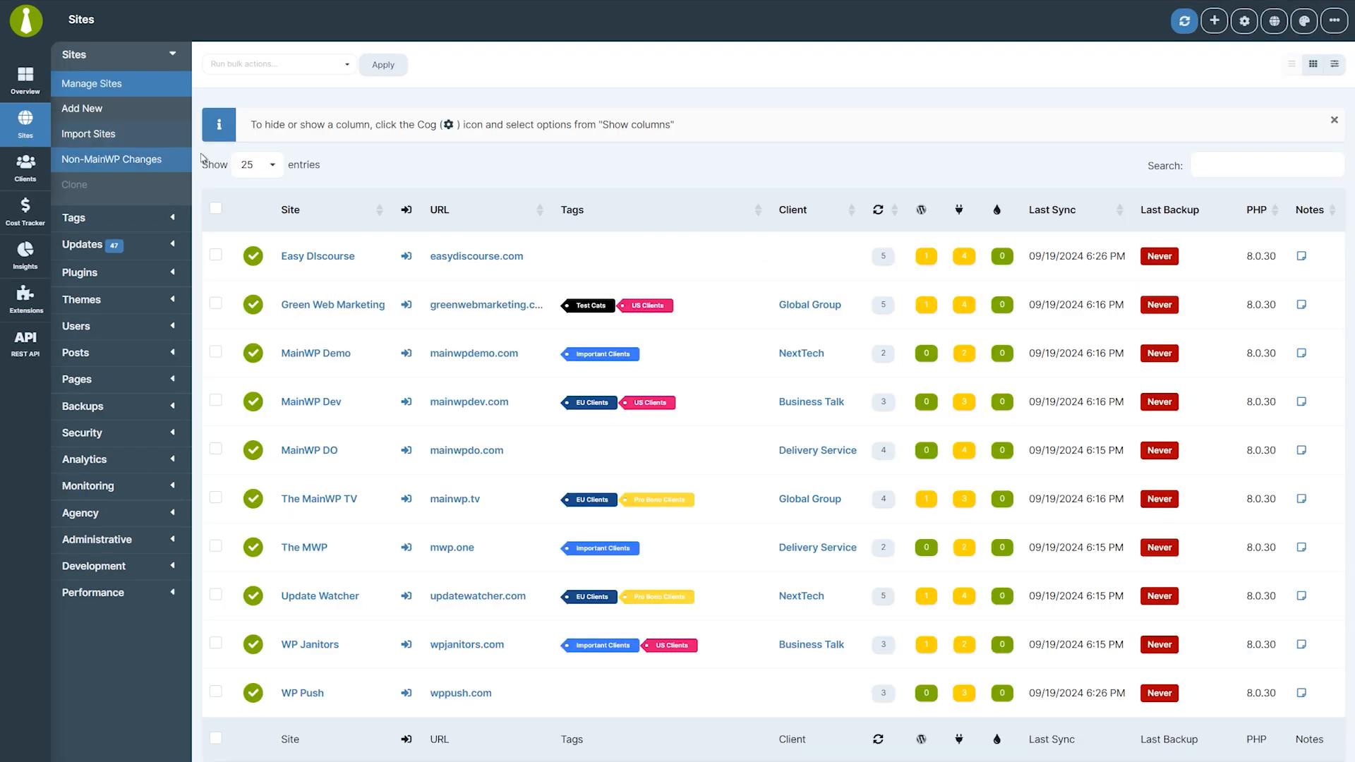
# Set Easy Discourse's Google Analytics property to 'Analytics - easydiscourse.com' in its site settings and save.
pyautogui.click(324, 259)
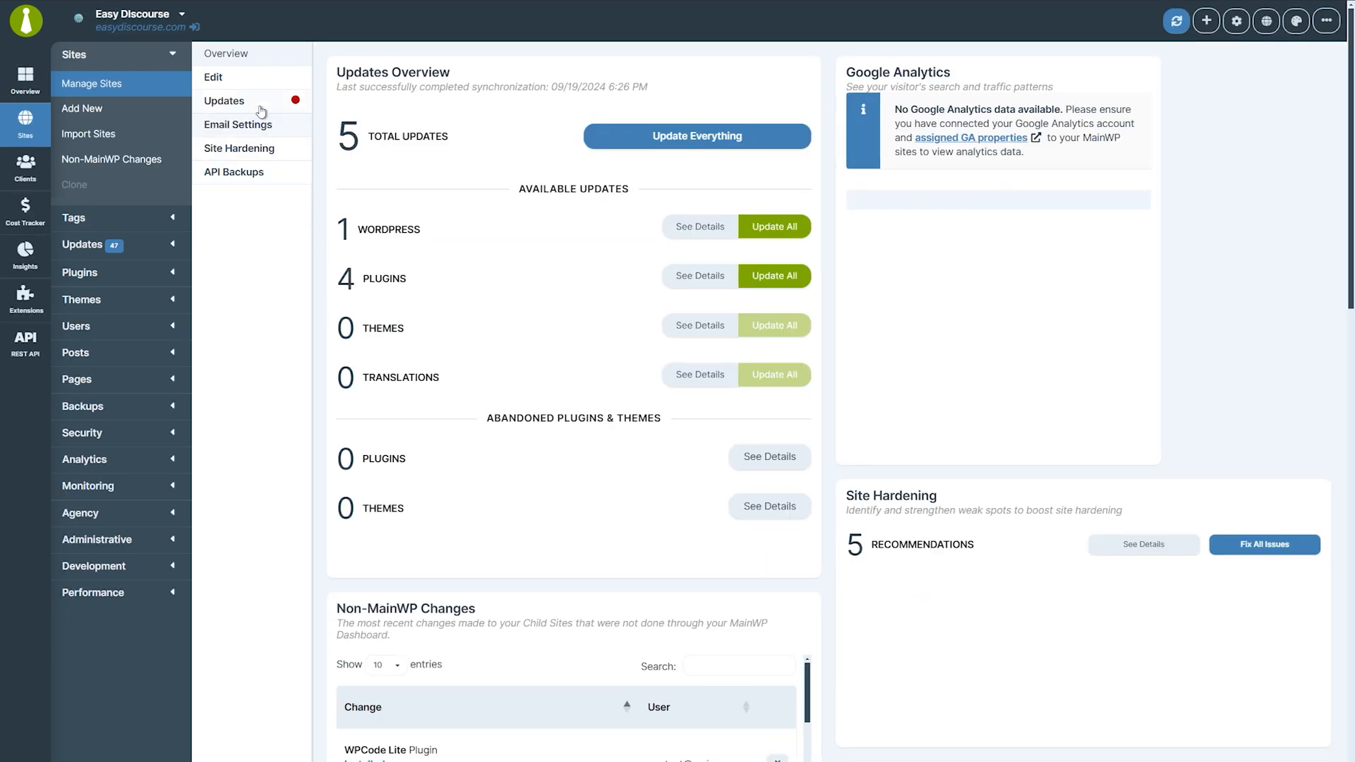
pyautogui.click(256, 85)
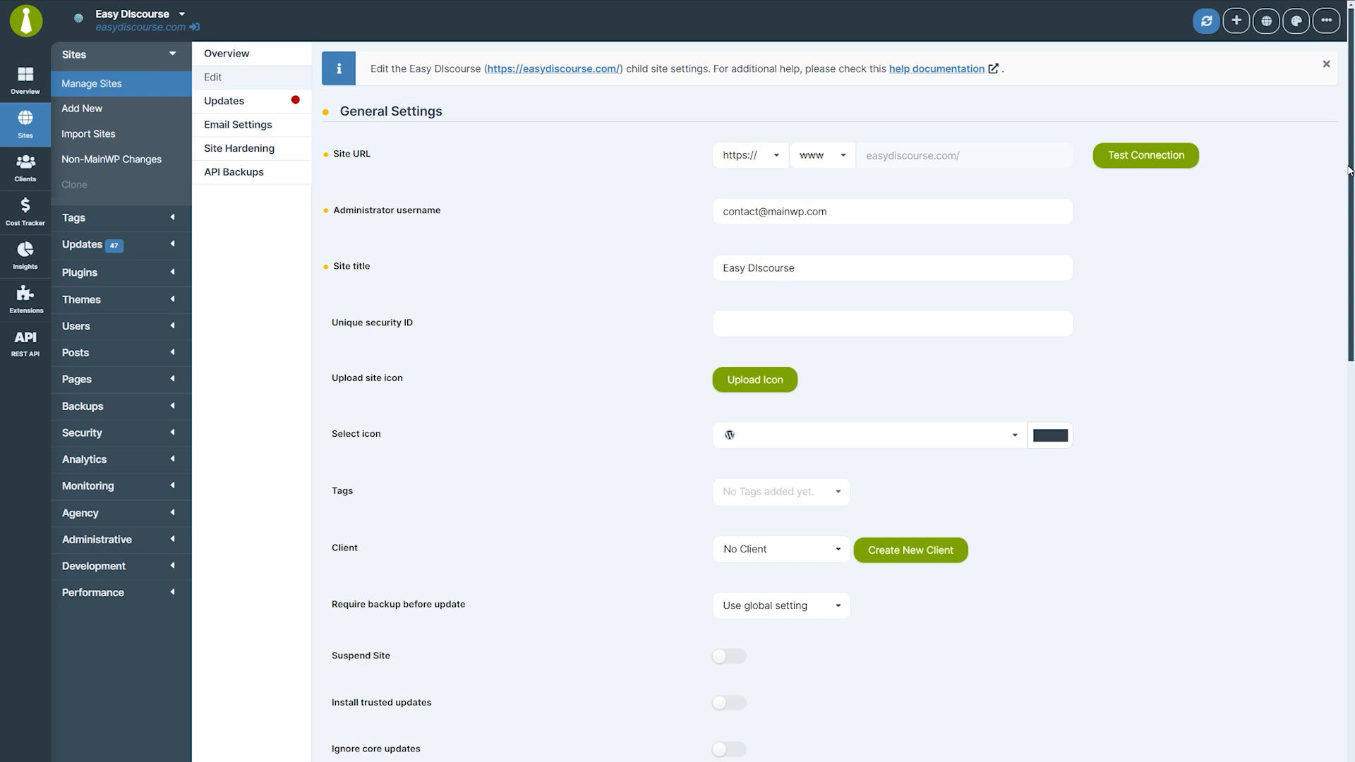
pyautogui.scroll(-15, 1349, 170)
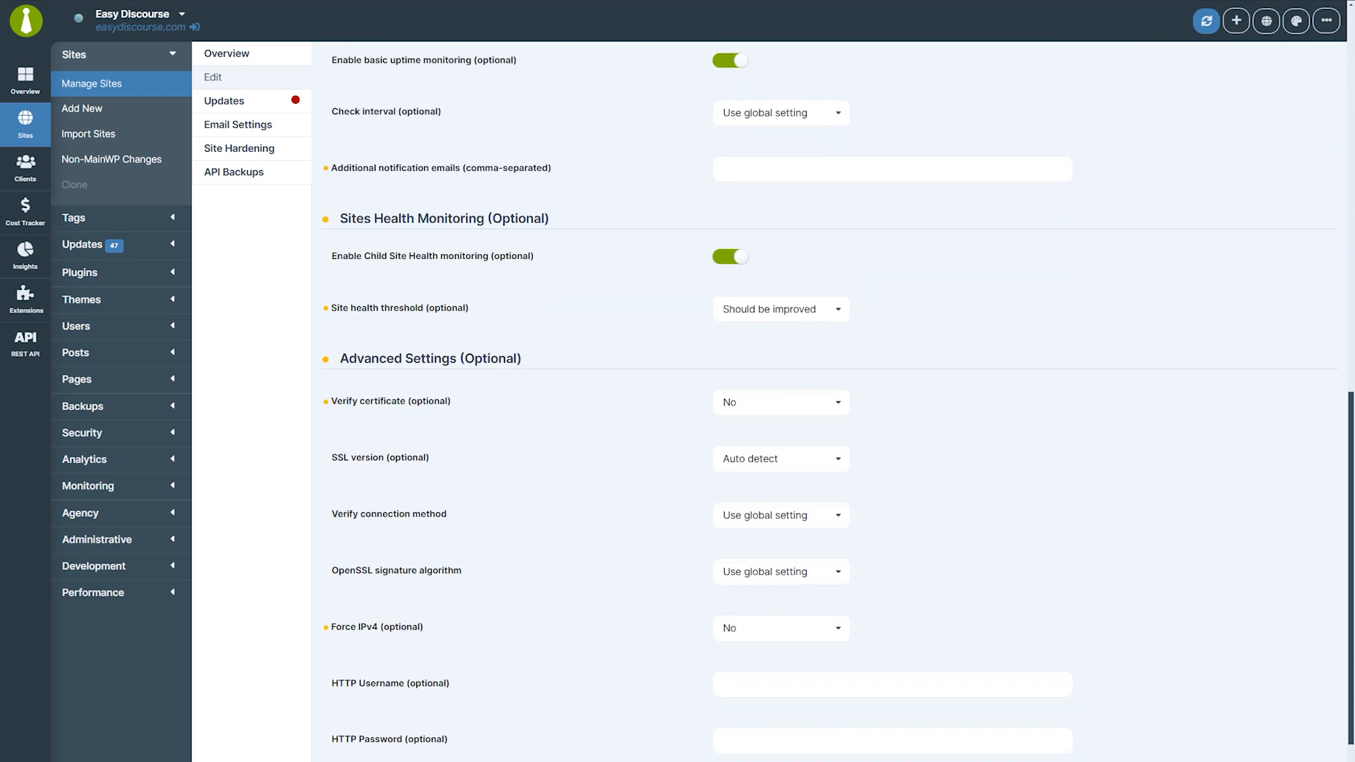
pyautogui.scroll(-3, 1353, 572)
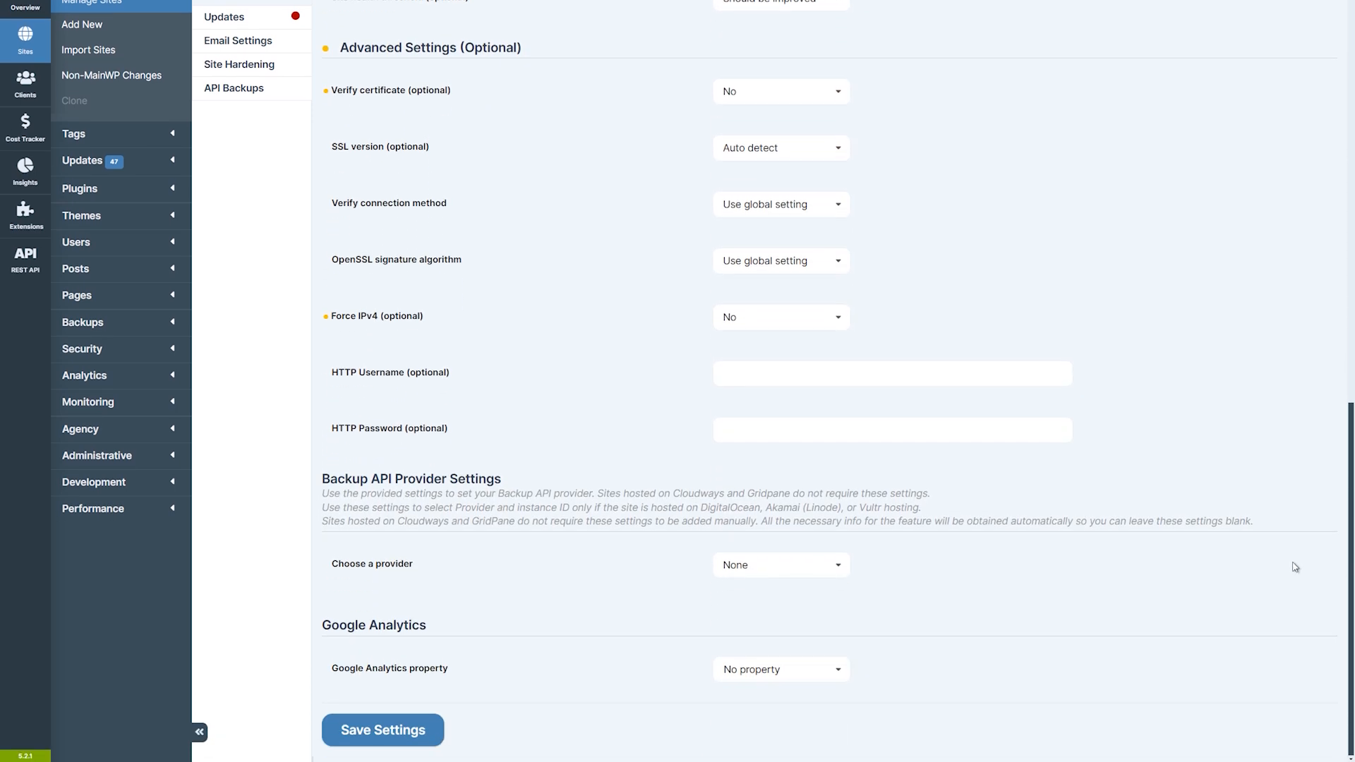
pyautogui.click(842, 676)
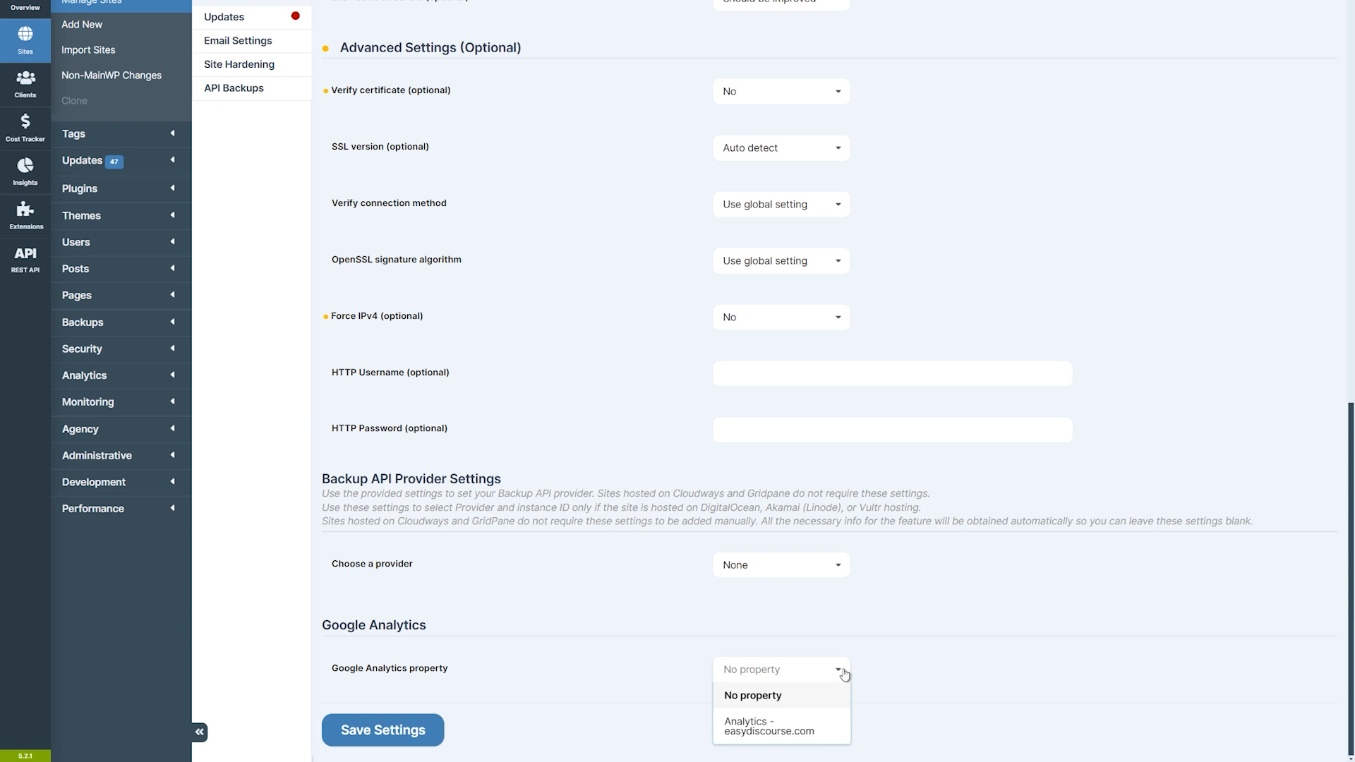
pyautogui.click(833, 731)
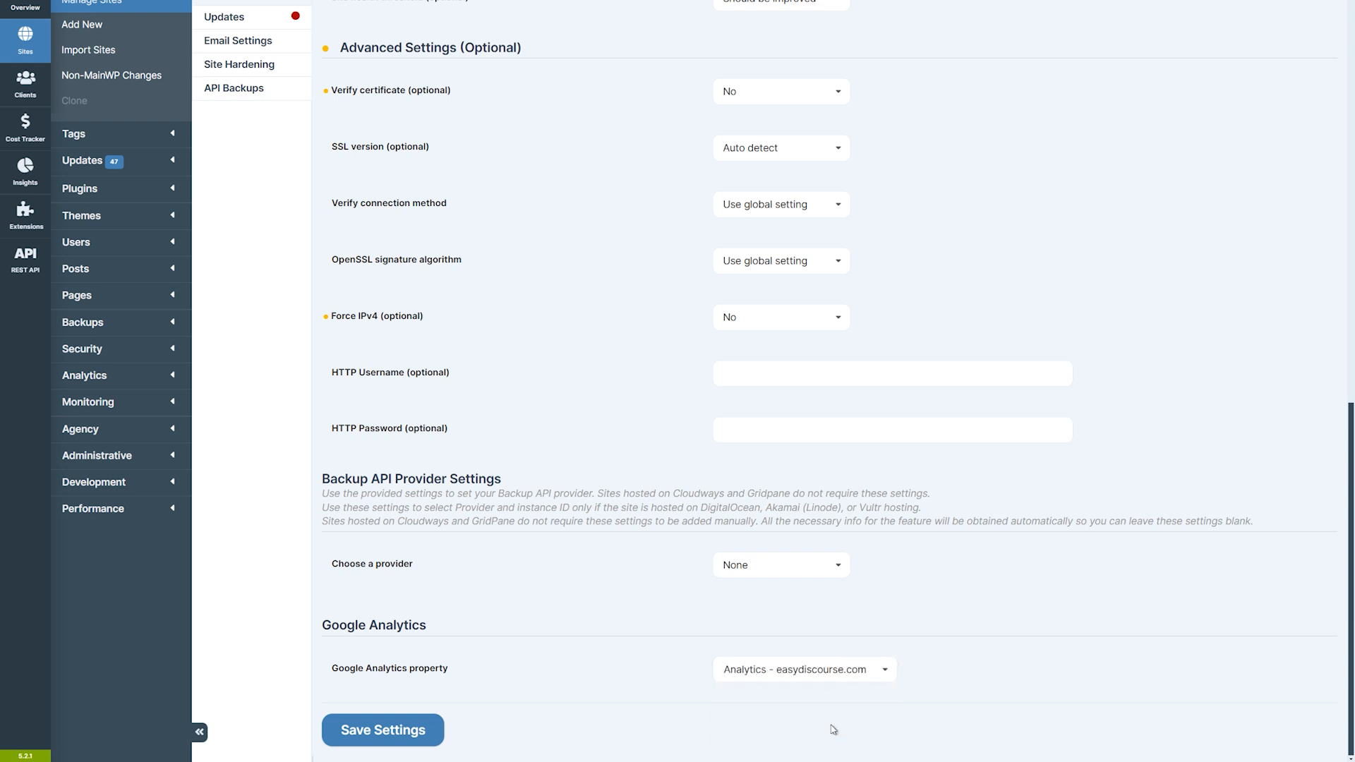
pyautogui.click(425, 730)
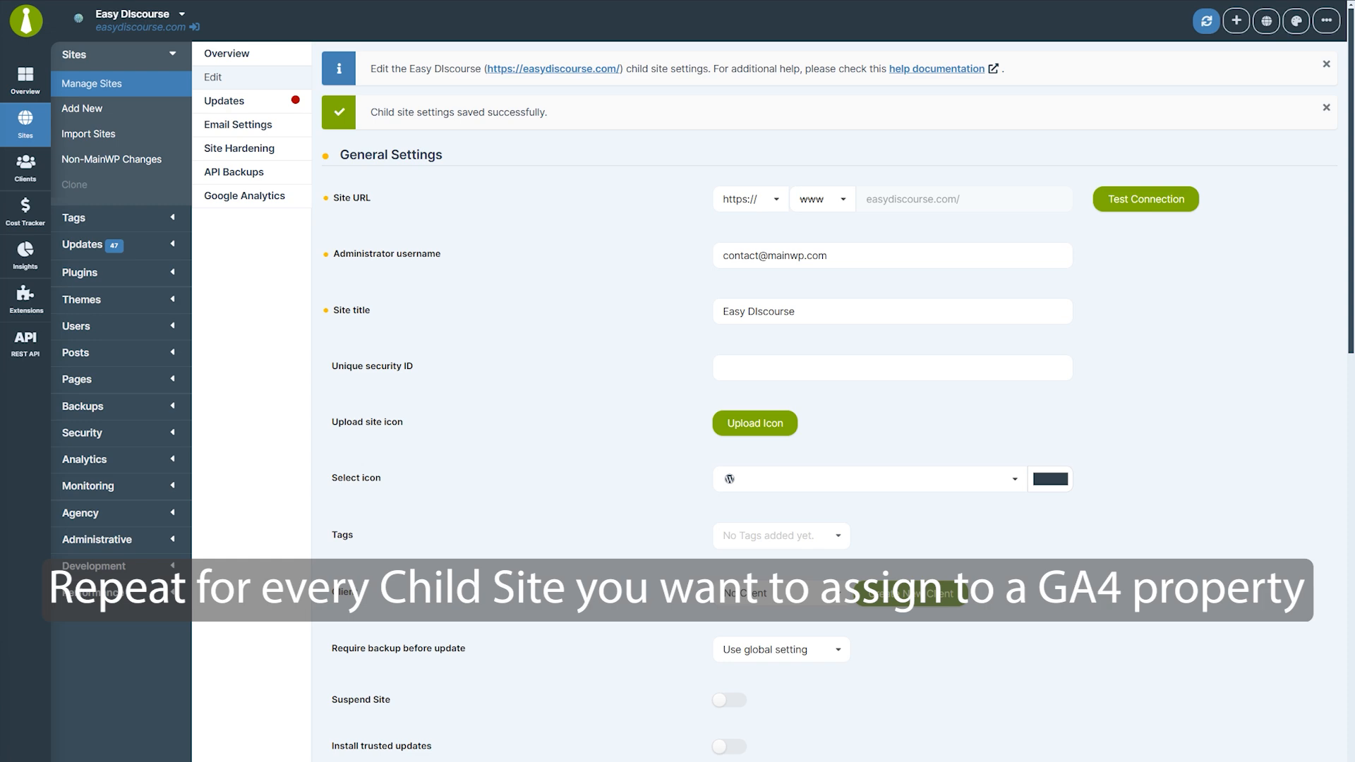
# Open the Google Analytics visitor data and confirm the charts are for Easy Discourse.
pyautogui.click(26, 300)
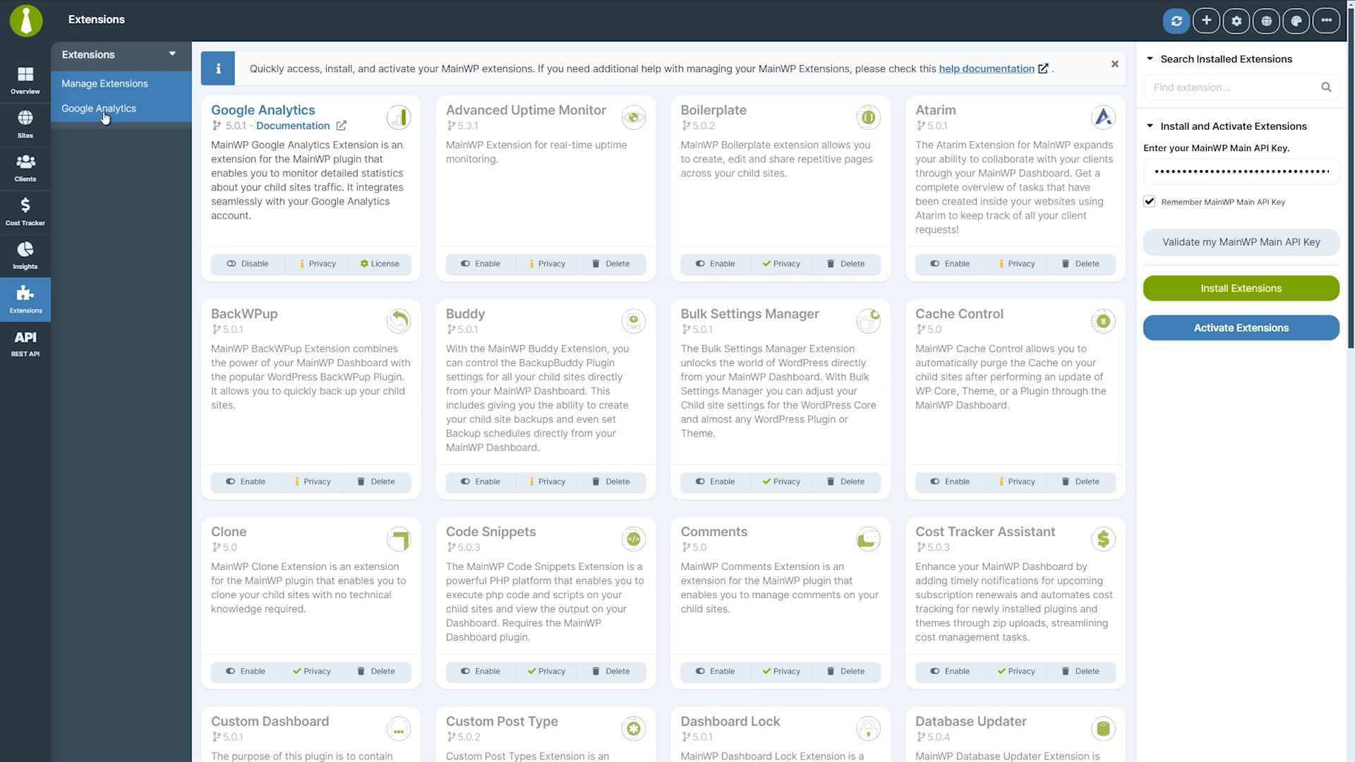
pyautogui.click(99, 108)
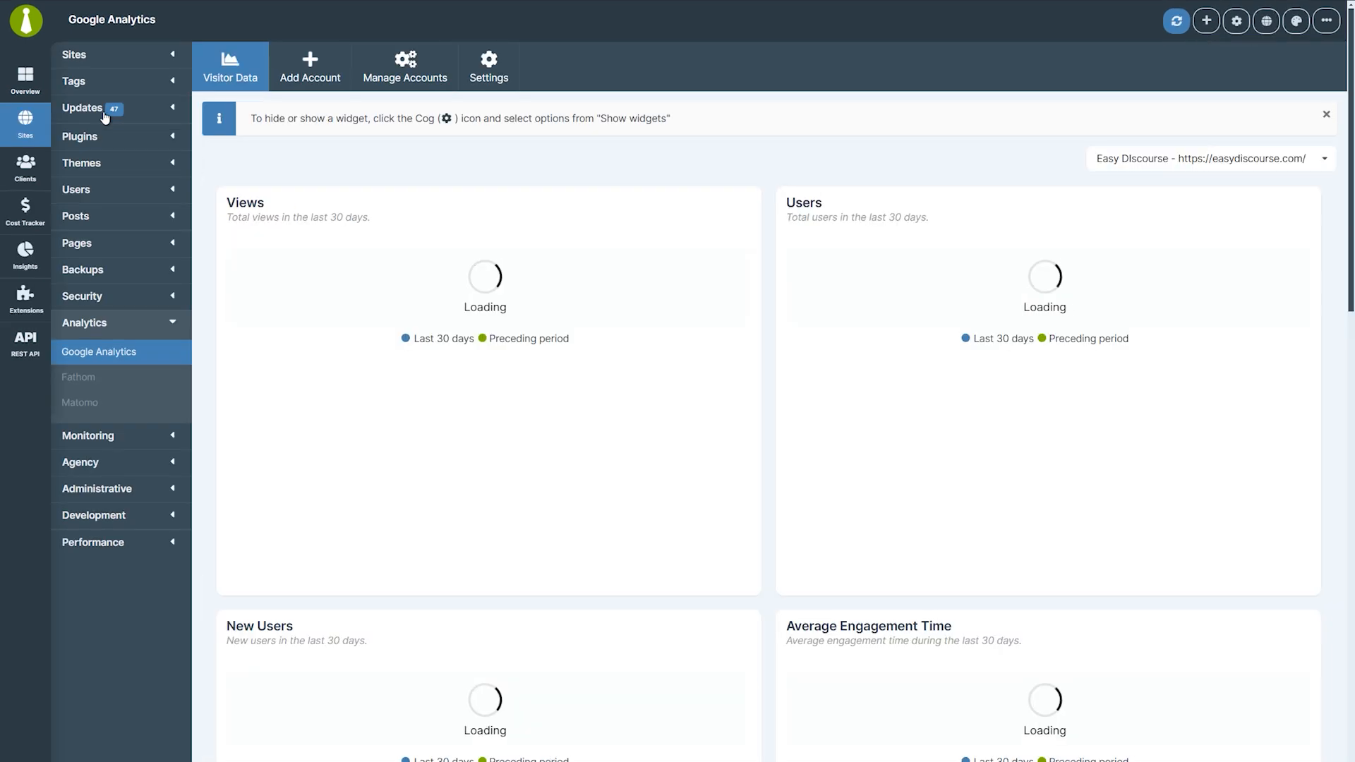
pyautogui.click(1148, 161)
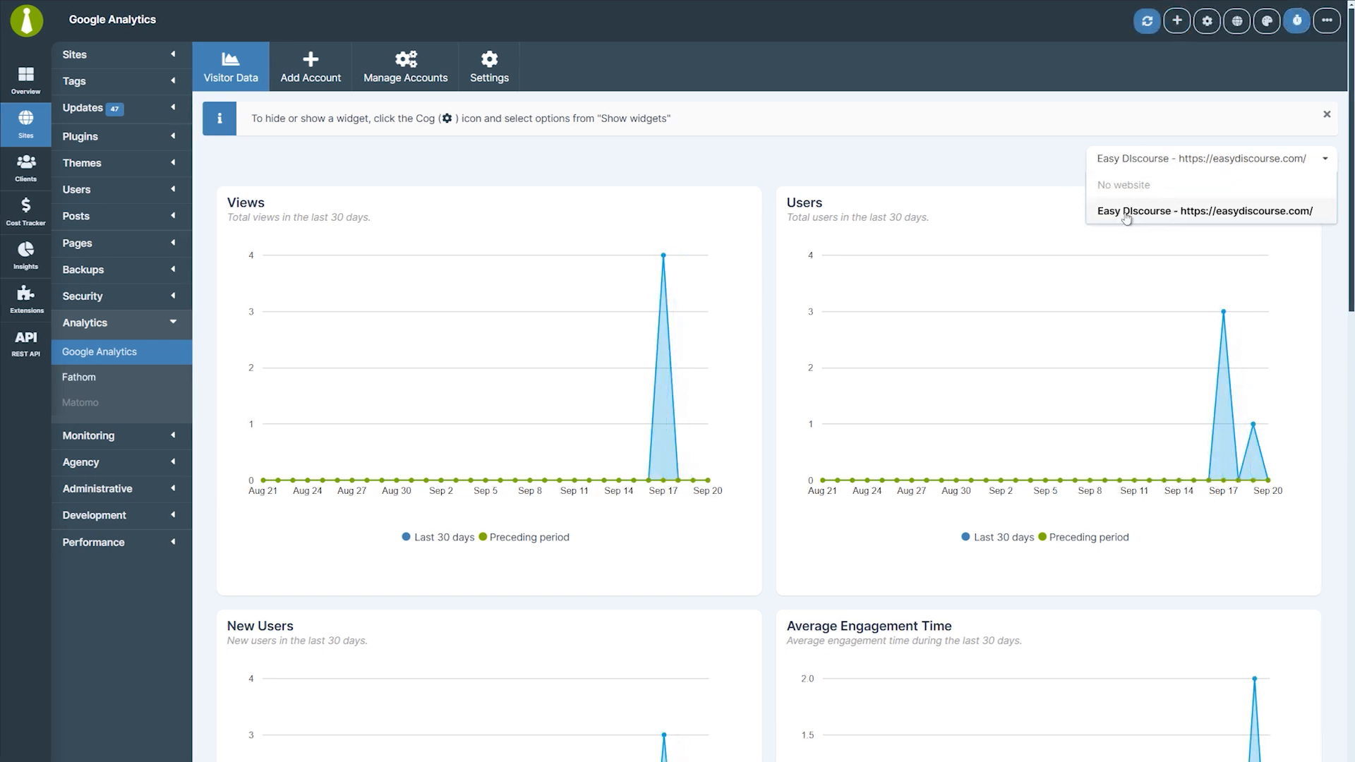
# Save the widget display settings and move the New Users and Average Engagement Time charts to the top row.
pyautogui.click(1207, 20)
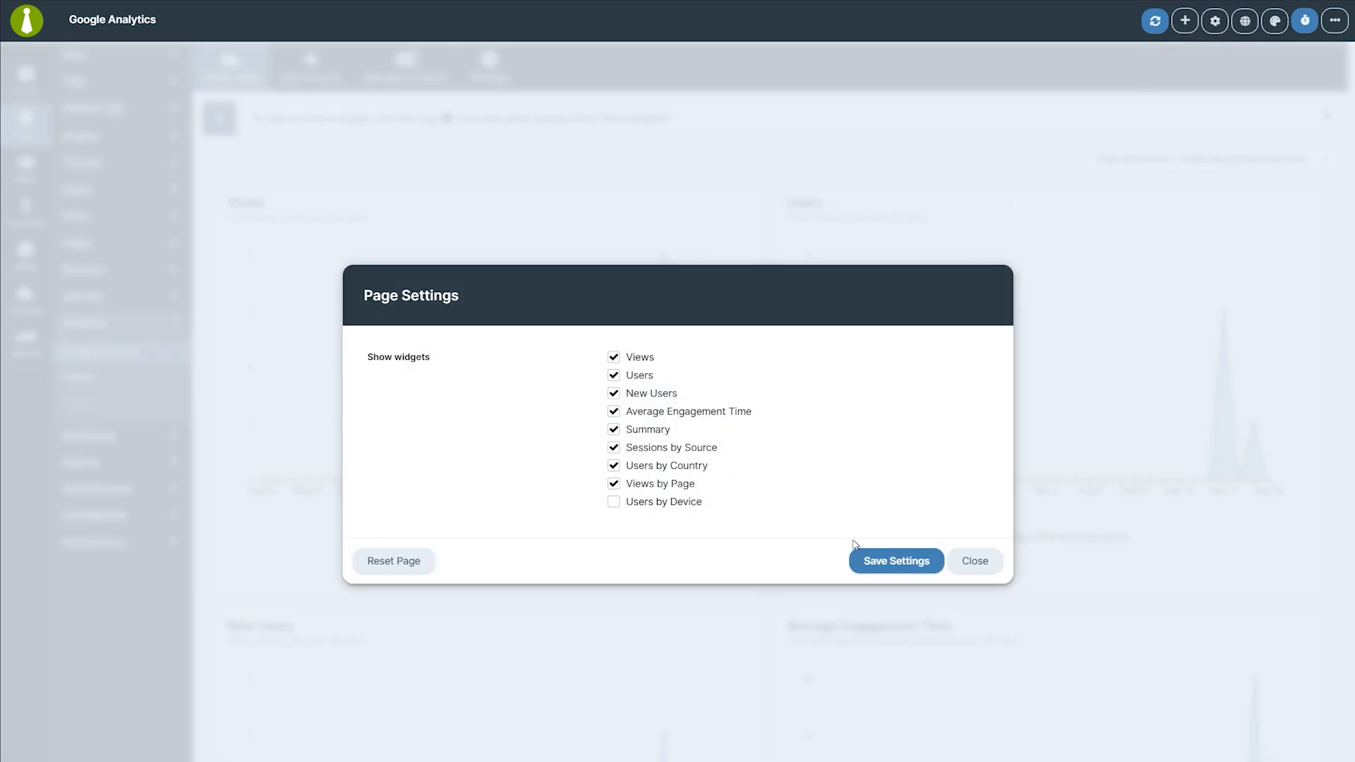
pyautogui.click(873, 562)
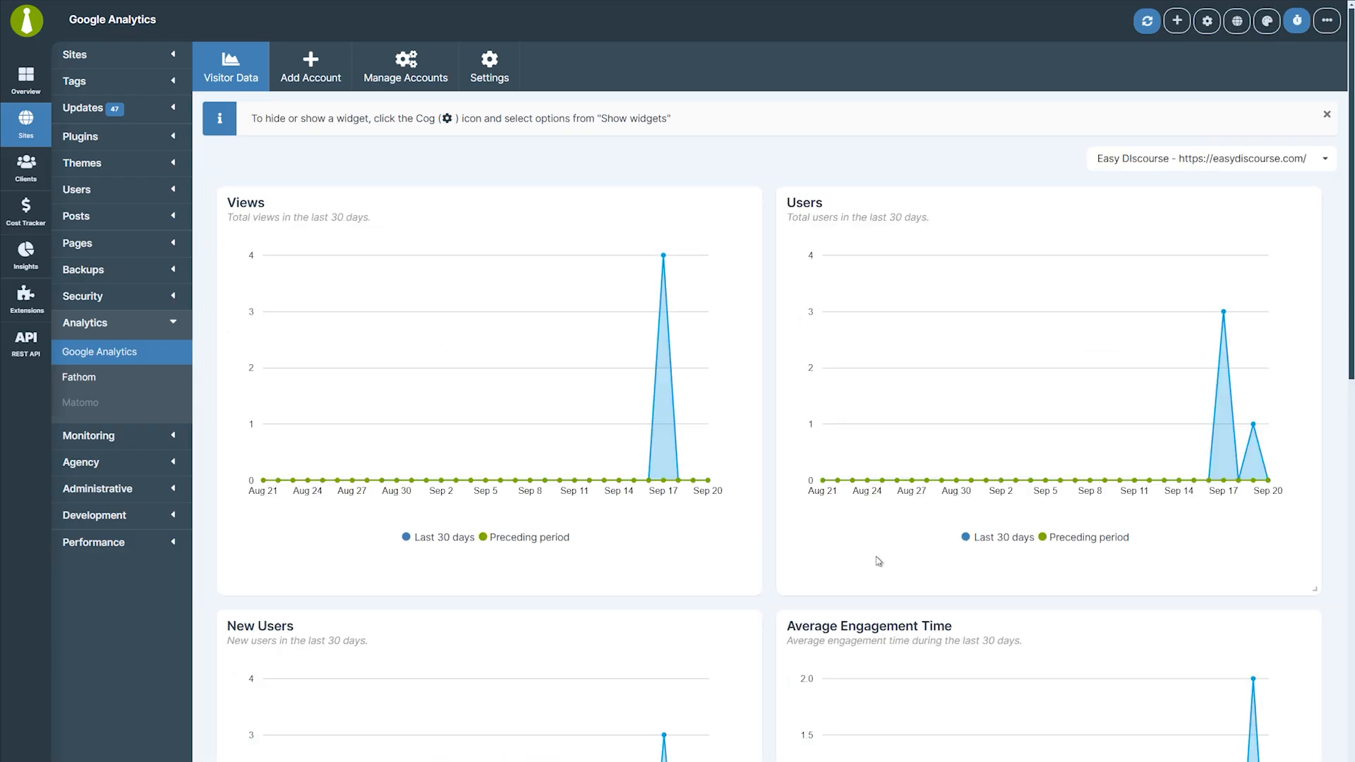
pyautogui.moveTo(1030, 621); pyautogui.dragTo(1029, 202)
pyautogui.moveTo(395, 630); pyautogui.dragTo(420, 174)
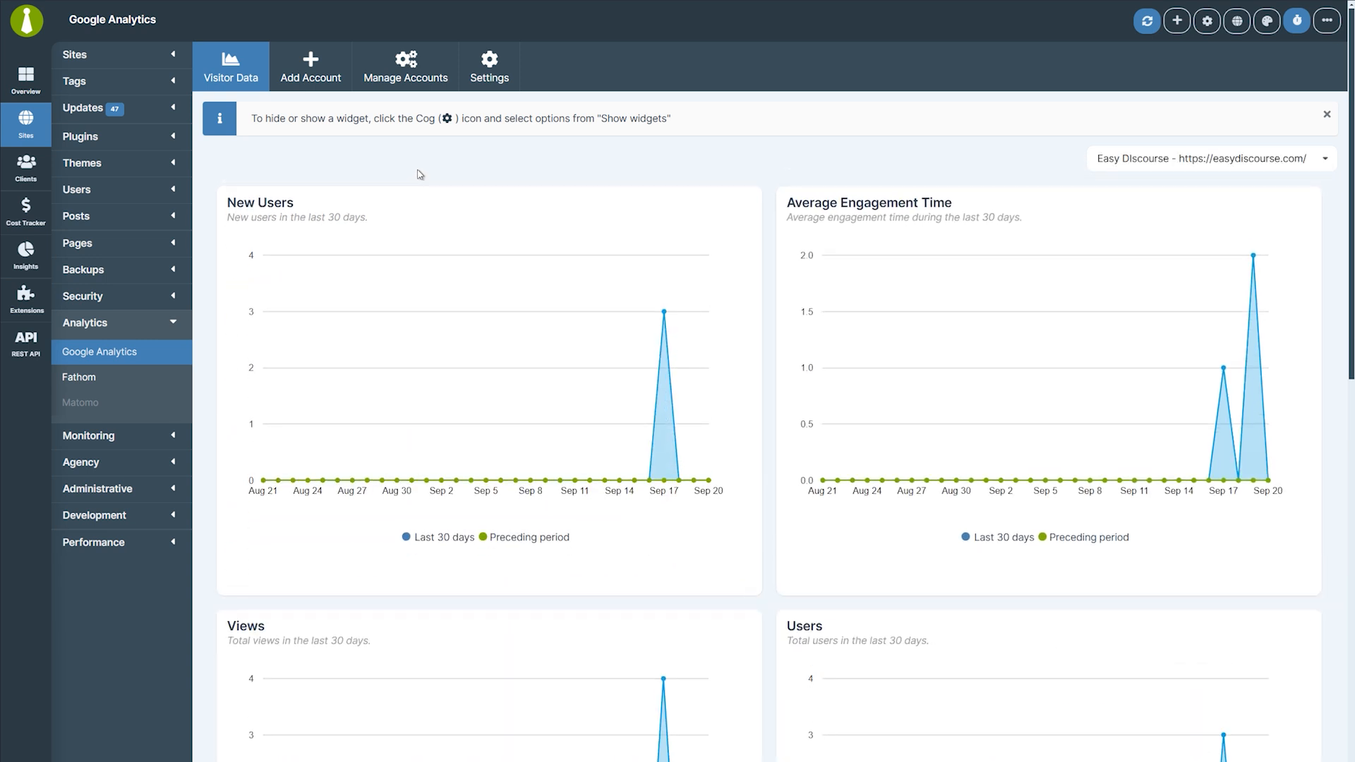
# Open the Easy Discourse site overview from the Sites list to view its analytics chart.
pyautogui.click(28, 126)
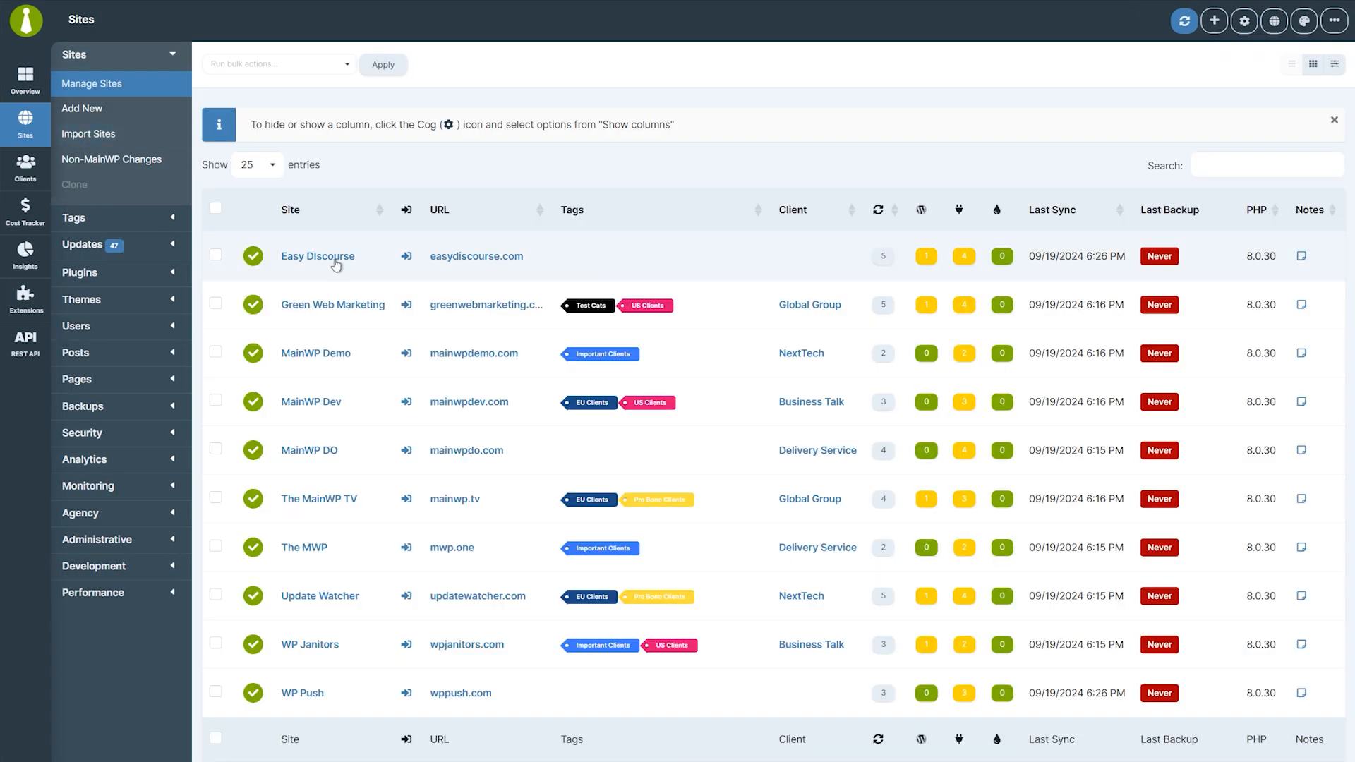
pyautogui.click(334, 259)
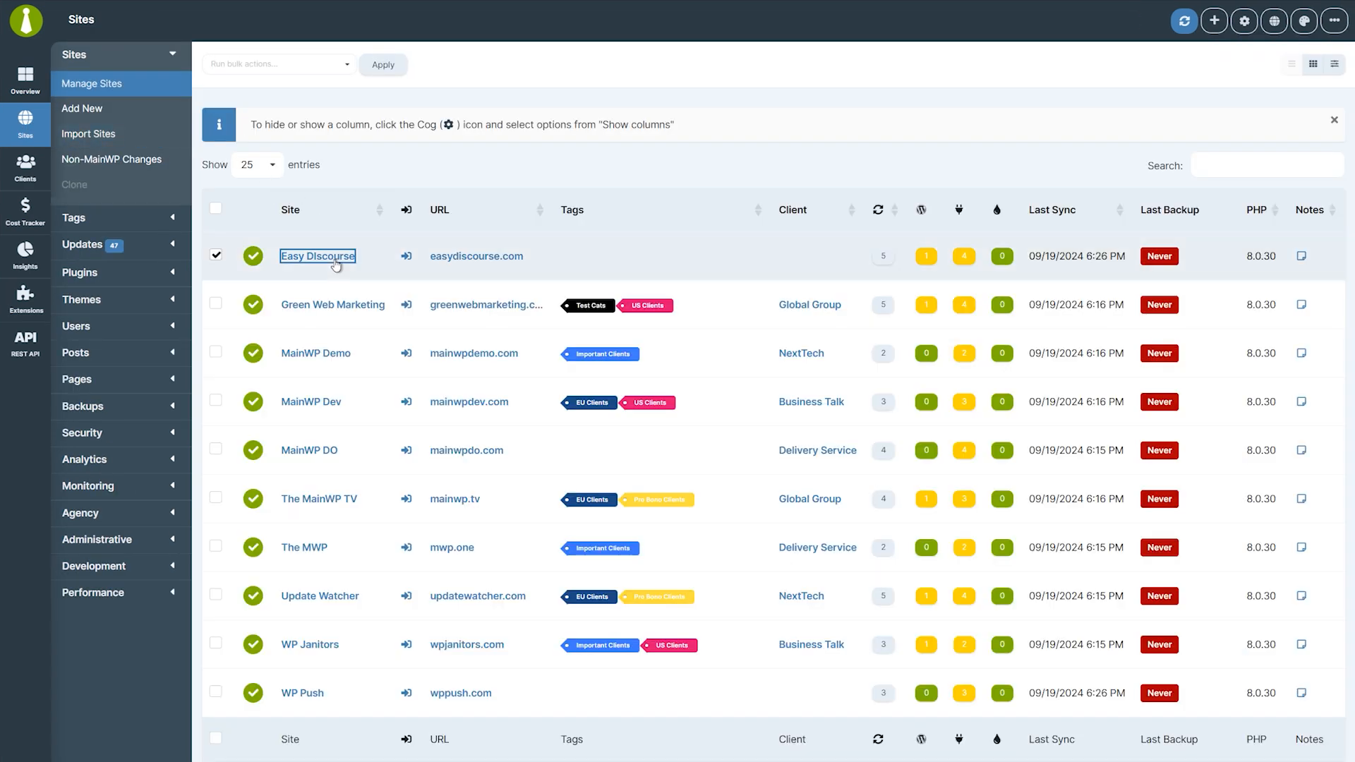